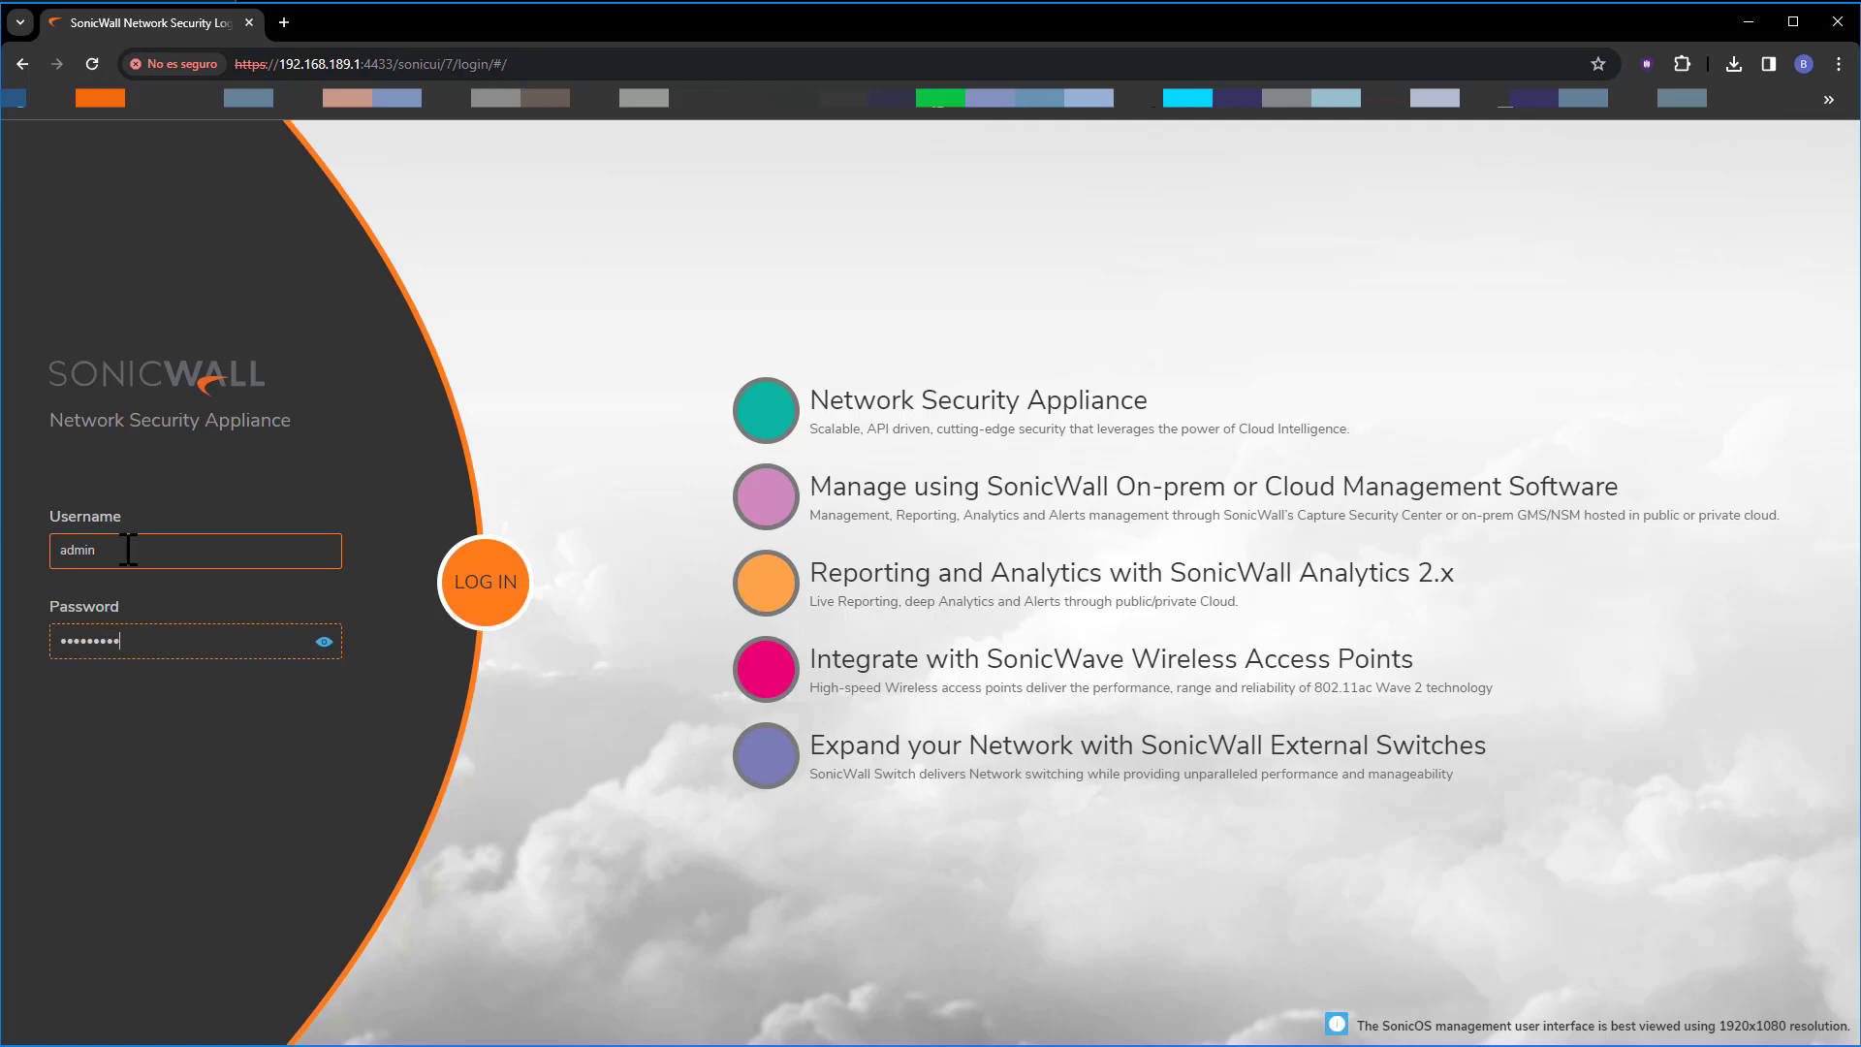
# Log in to the firewall as admin and proceed with managing the device directly
pyautogui.press('Return')
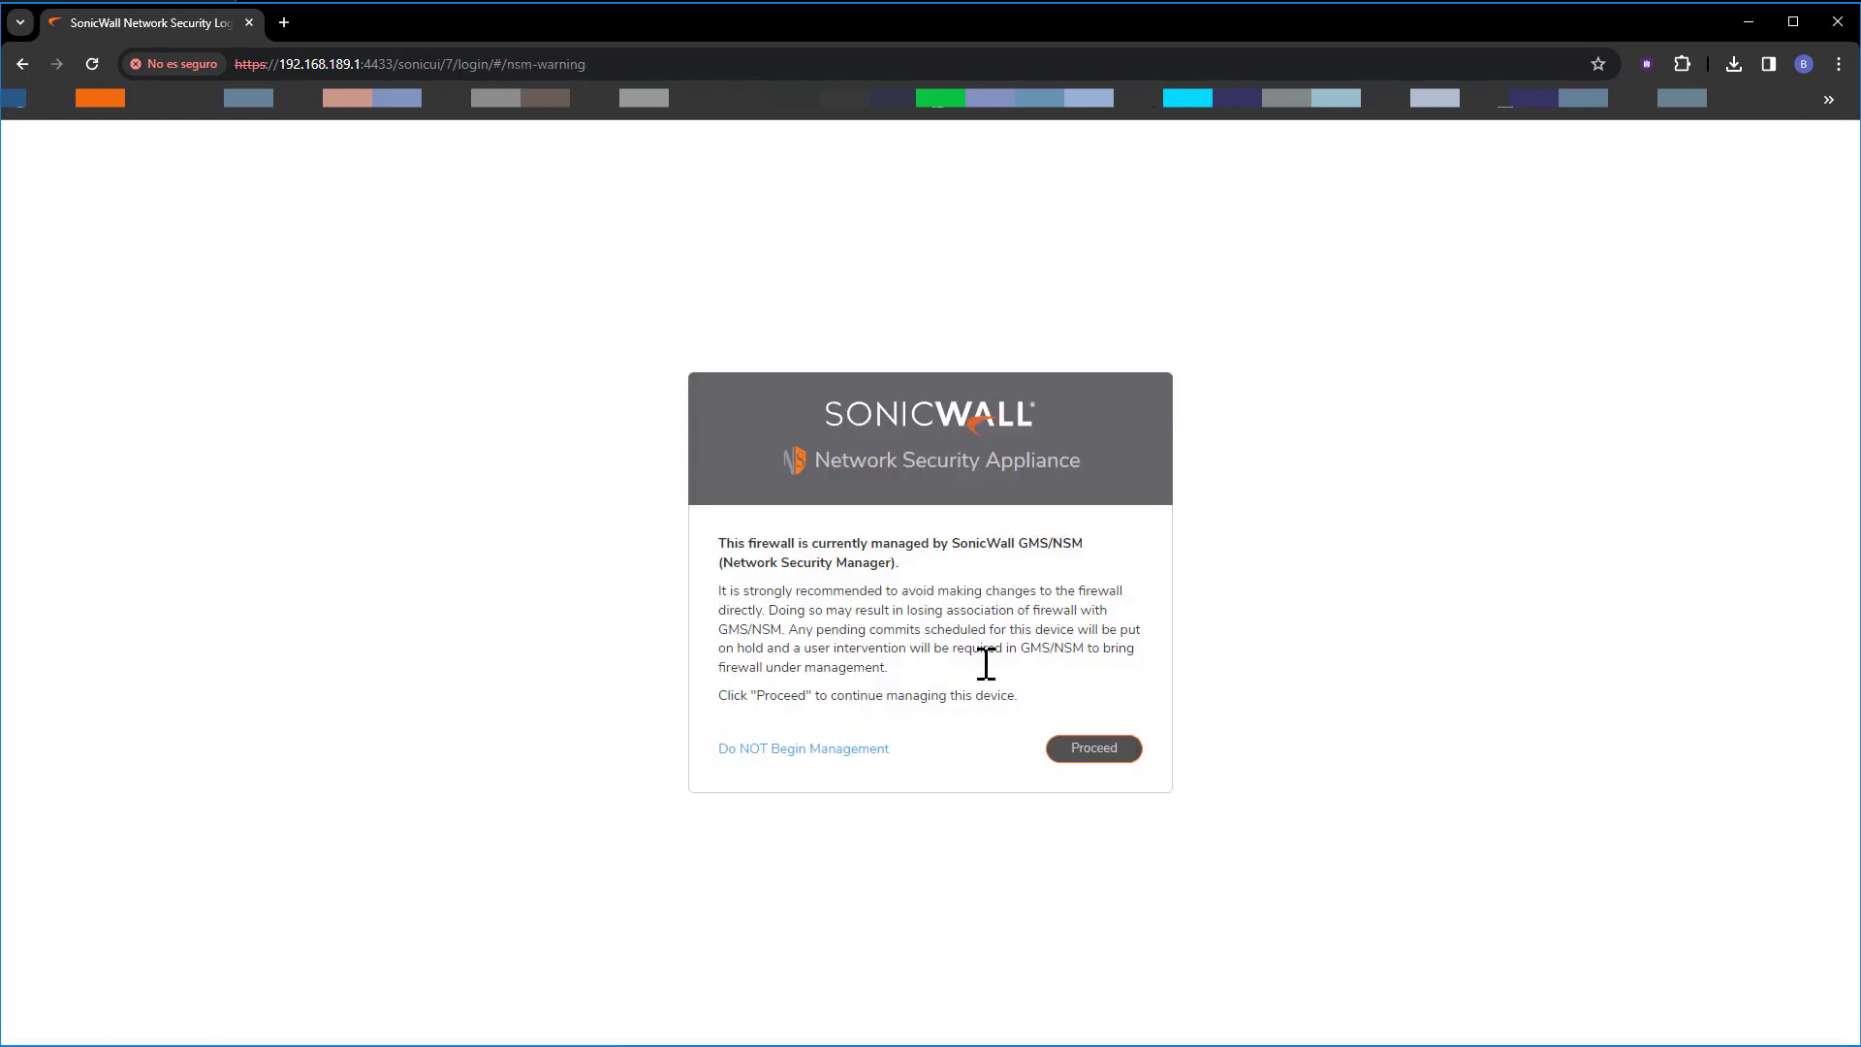
pyautogui.click(1059, 754)
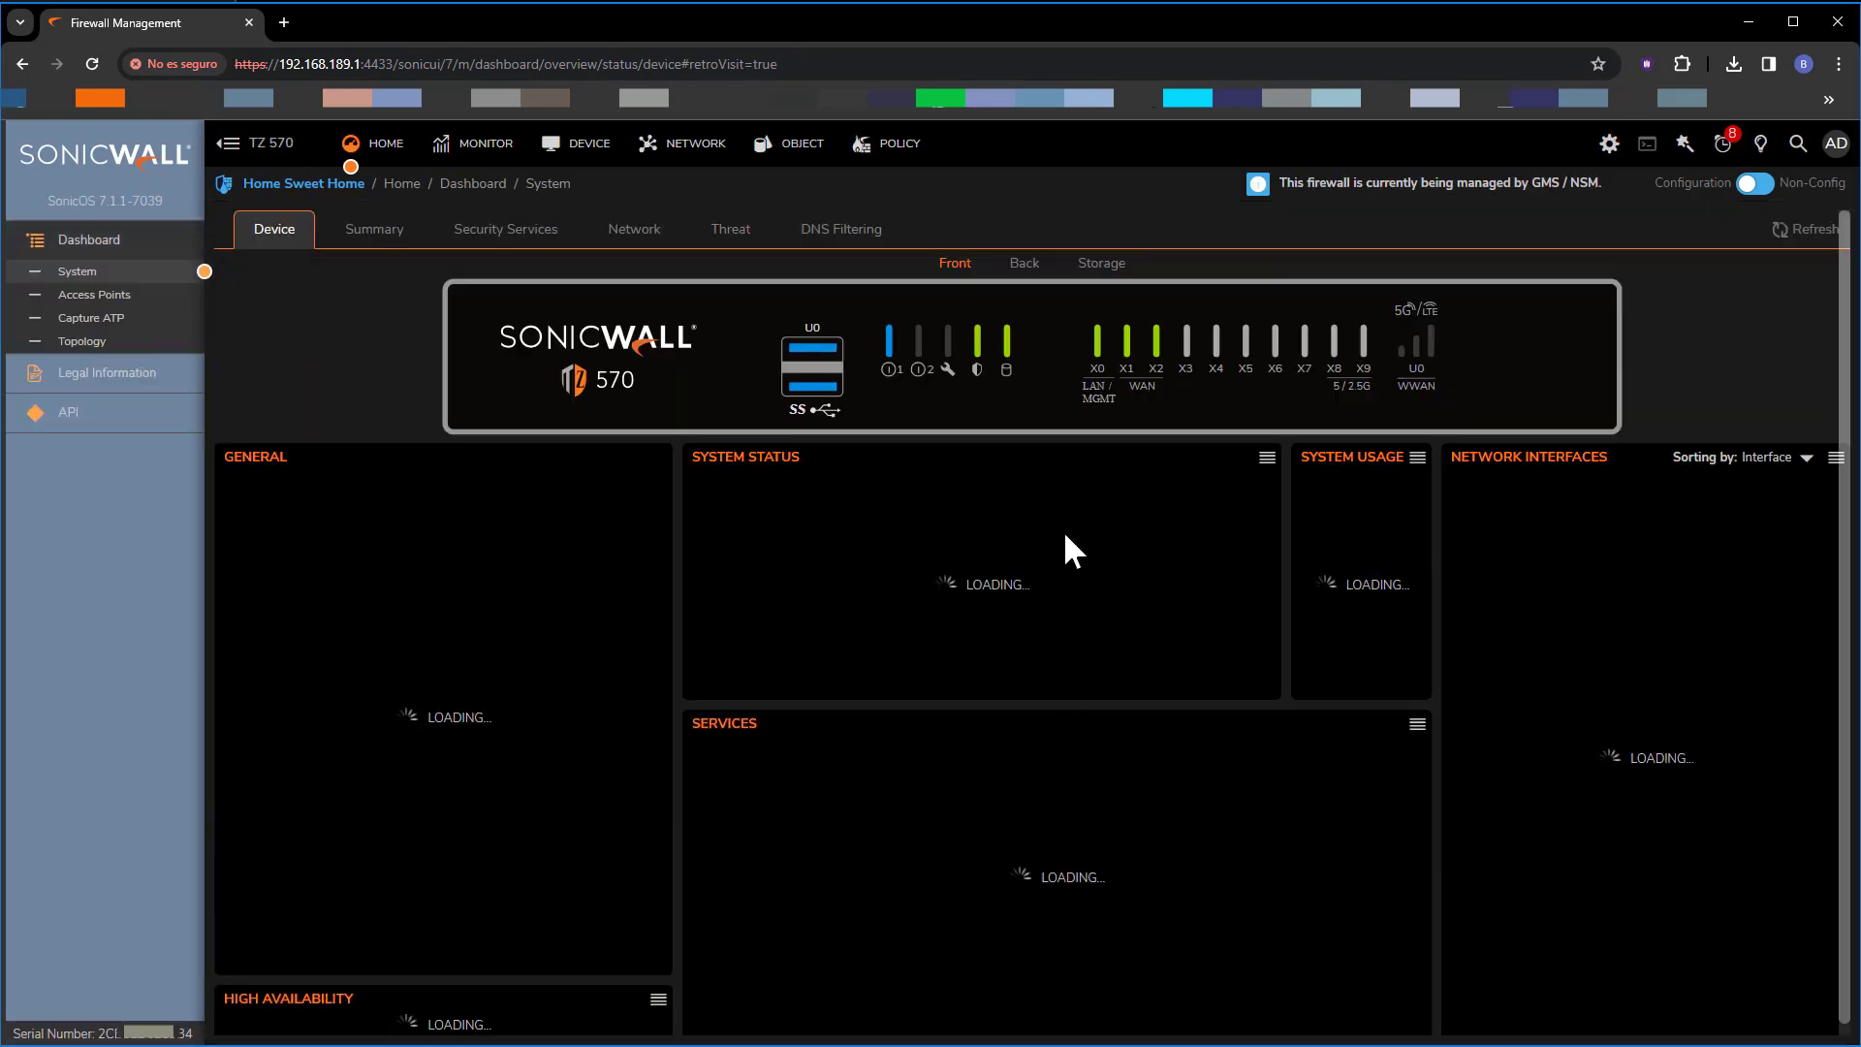
# View the storage usage on the system dashboard and in the device's storage settings overview
pyautogui.click(1102, 264)
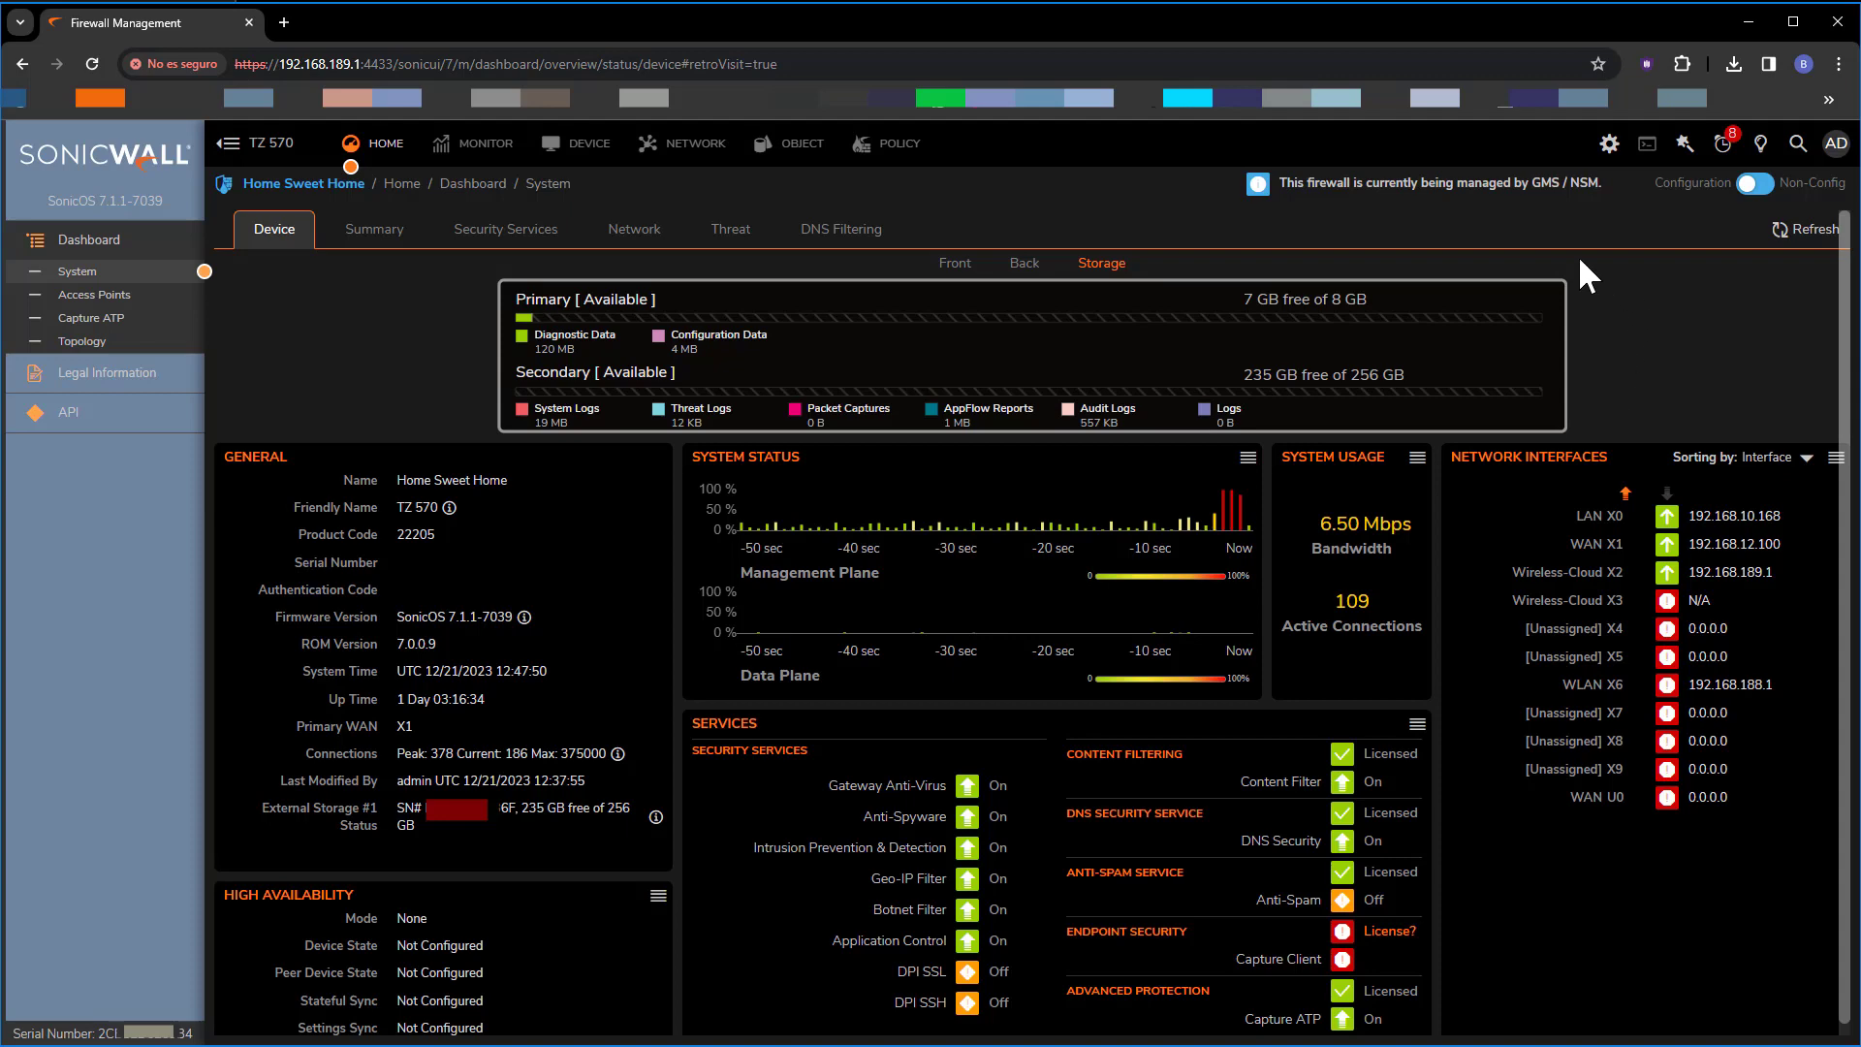
pyautogui.click(588, 153)
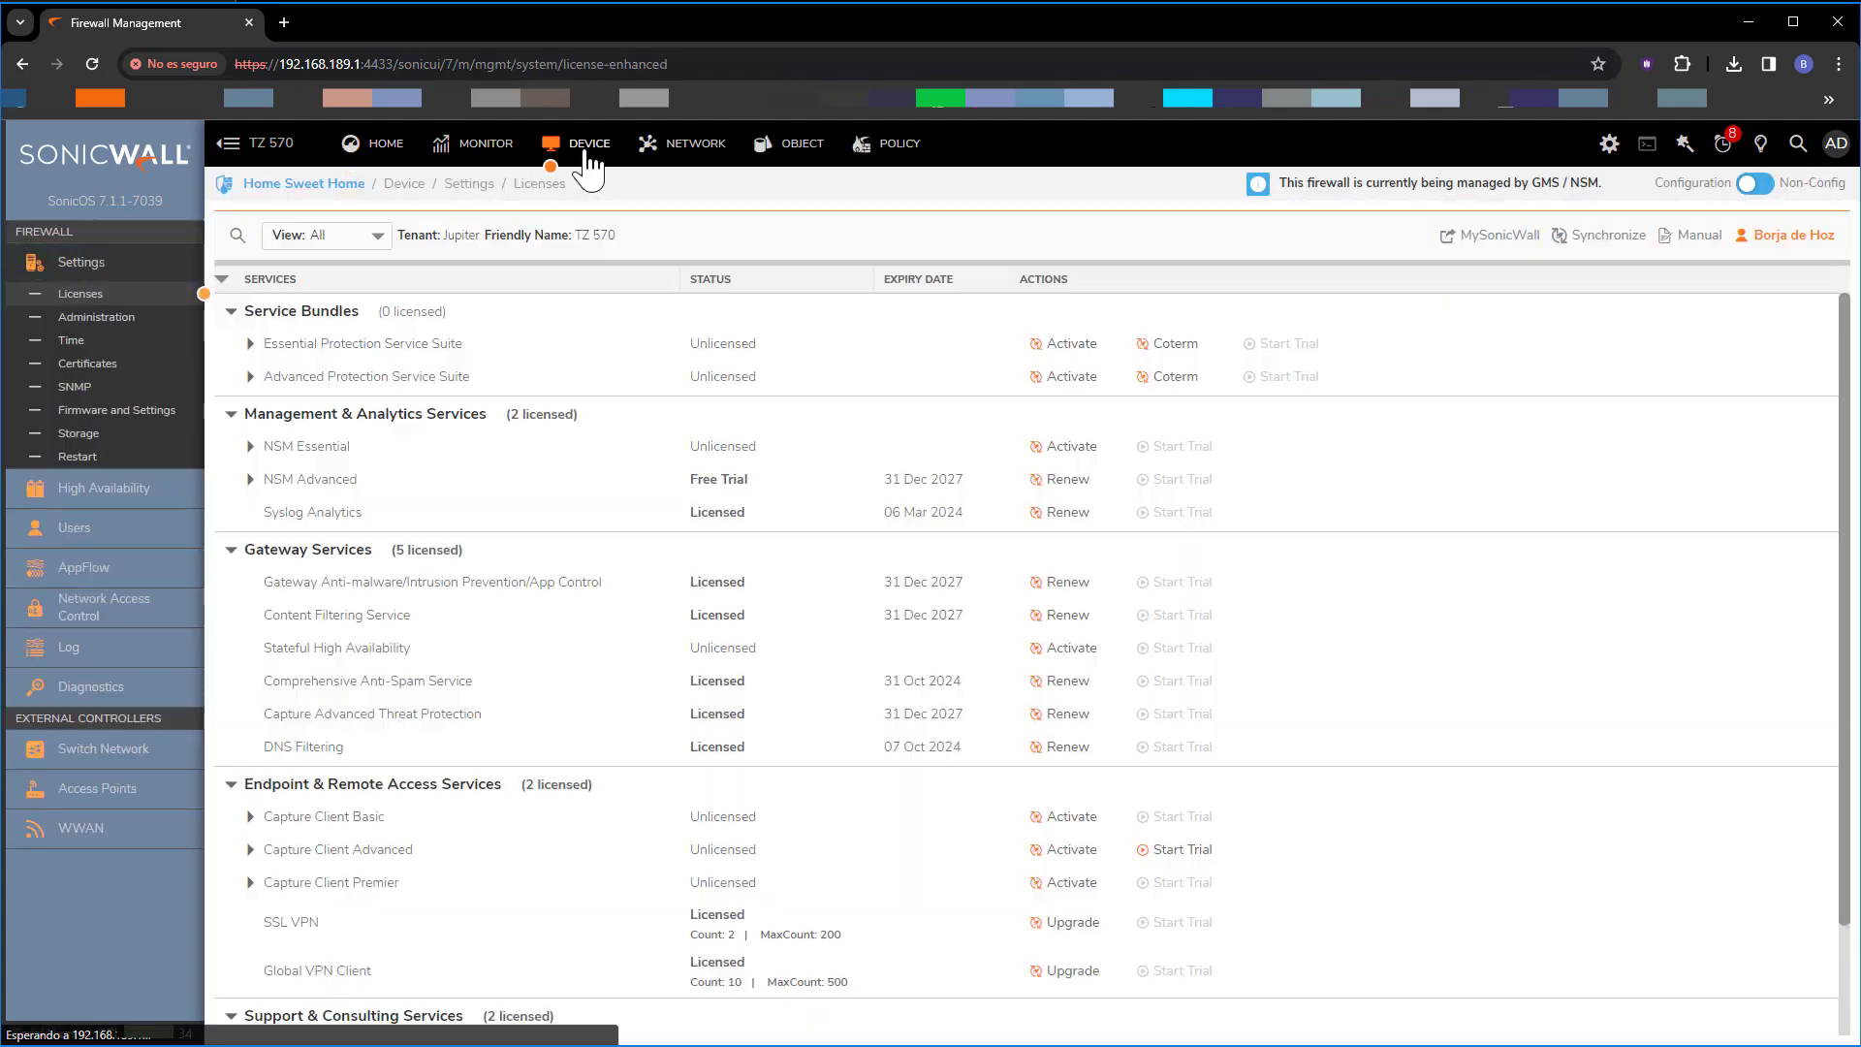
pyautogui.click(78, 435)
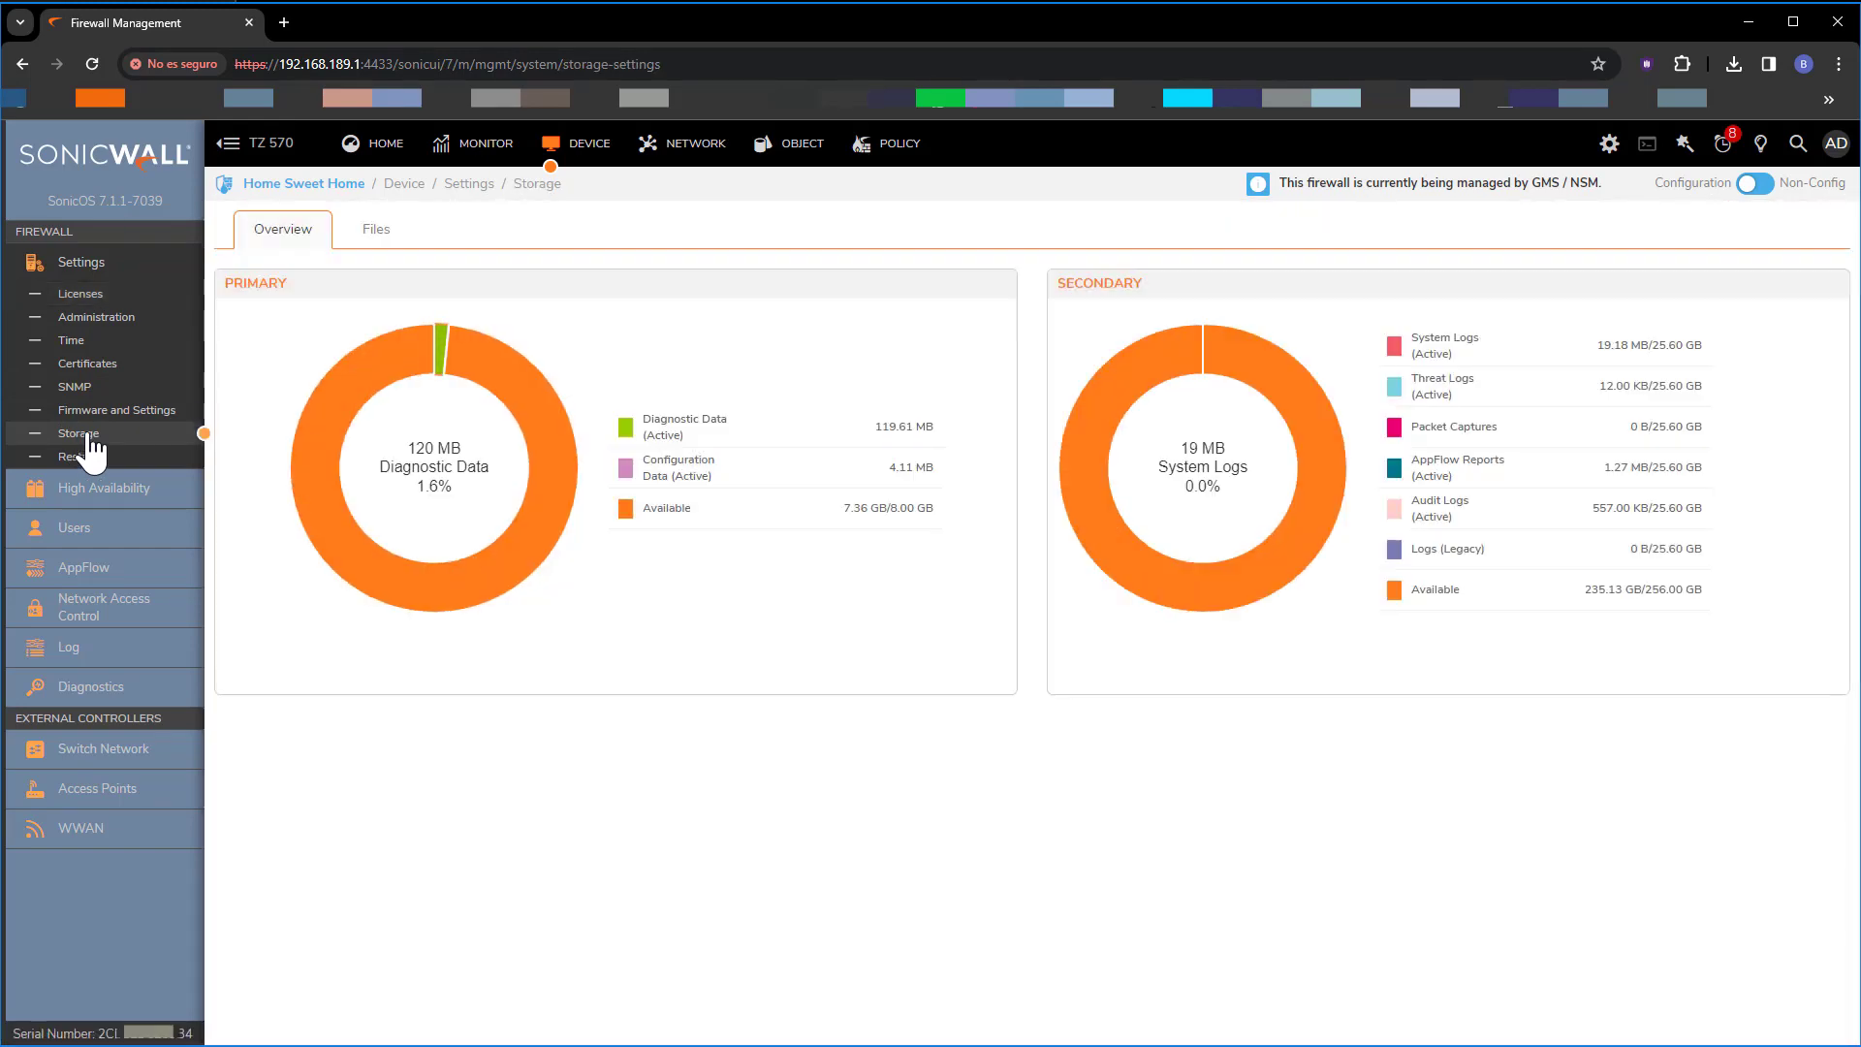
# Review the stored files for diagnostic data, configuration backups, system logs, threat logs and packet captures
pyautogui.click(377, 239)
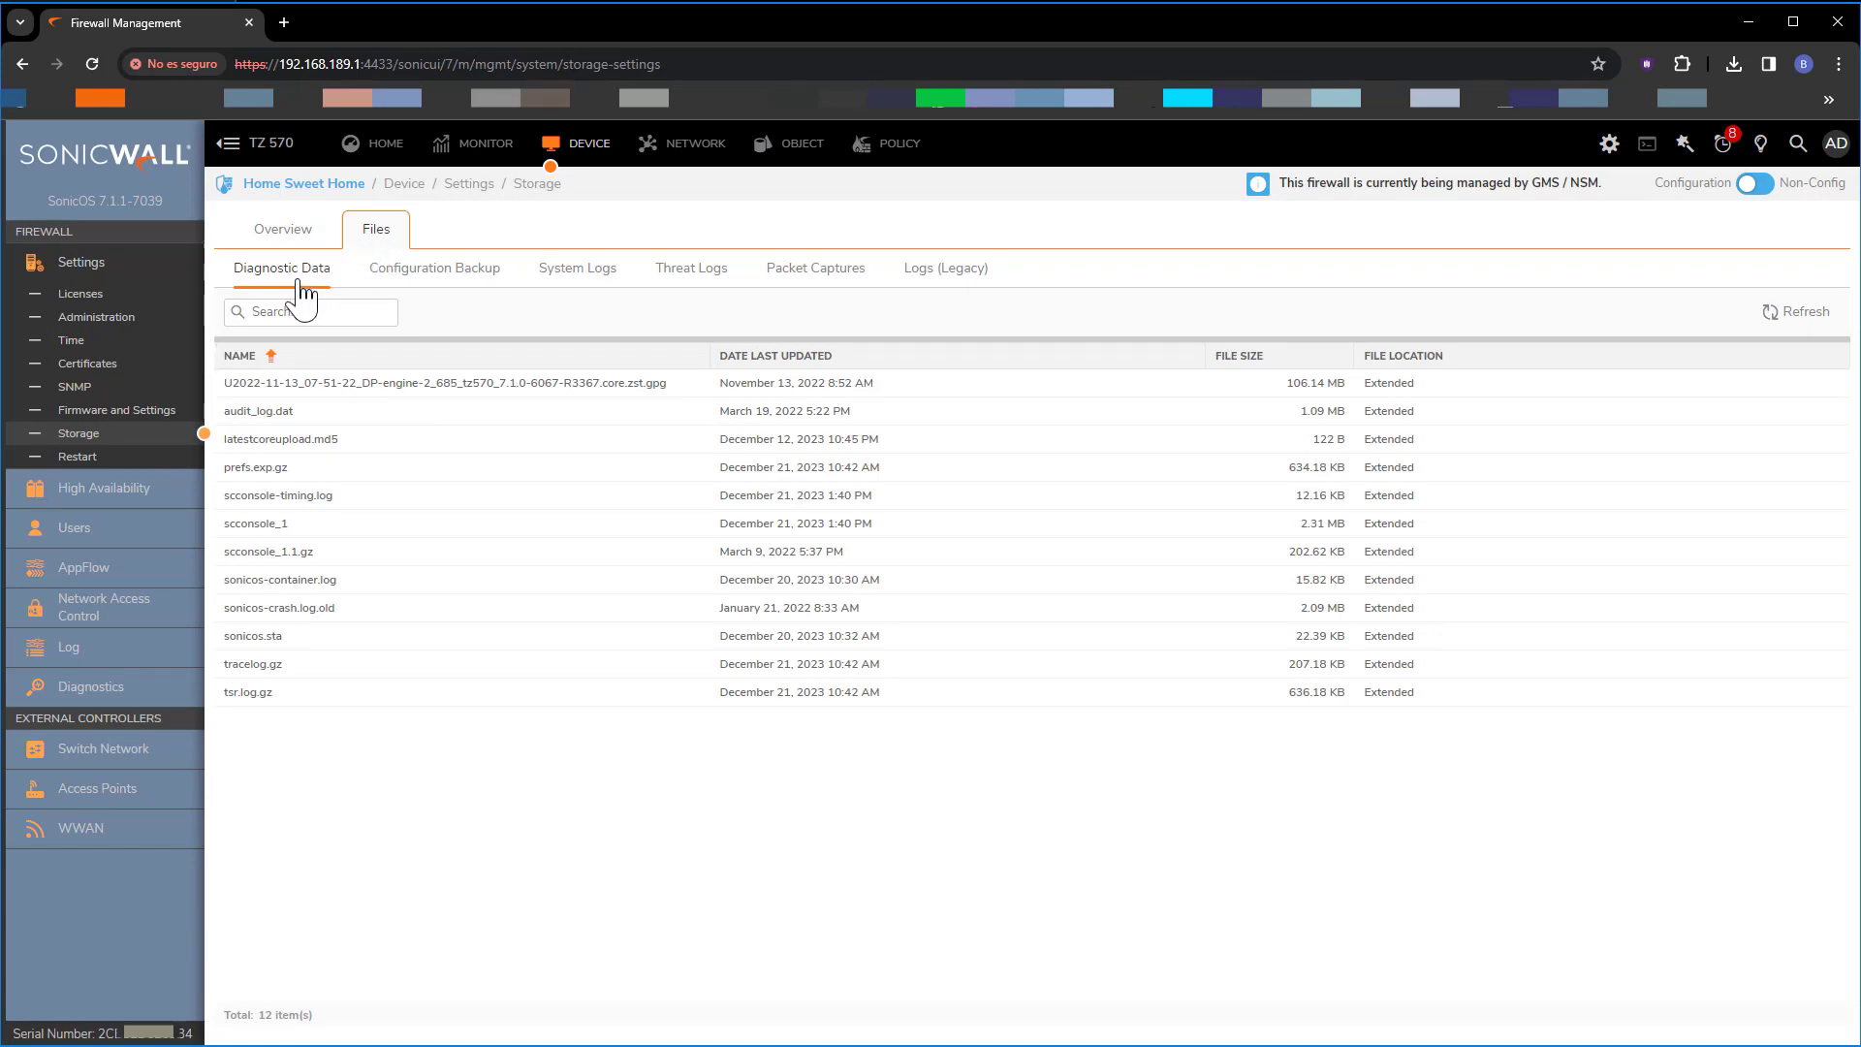
pyautogui.click(423, 281)
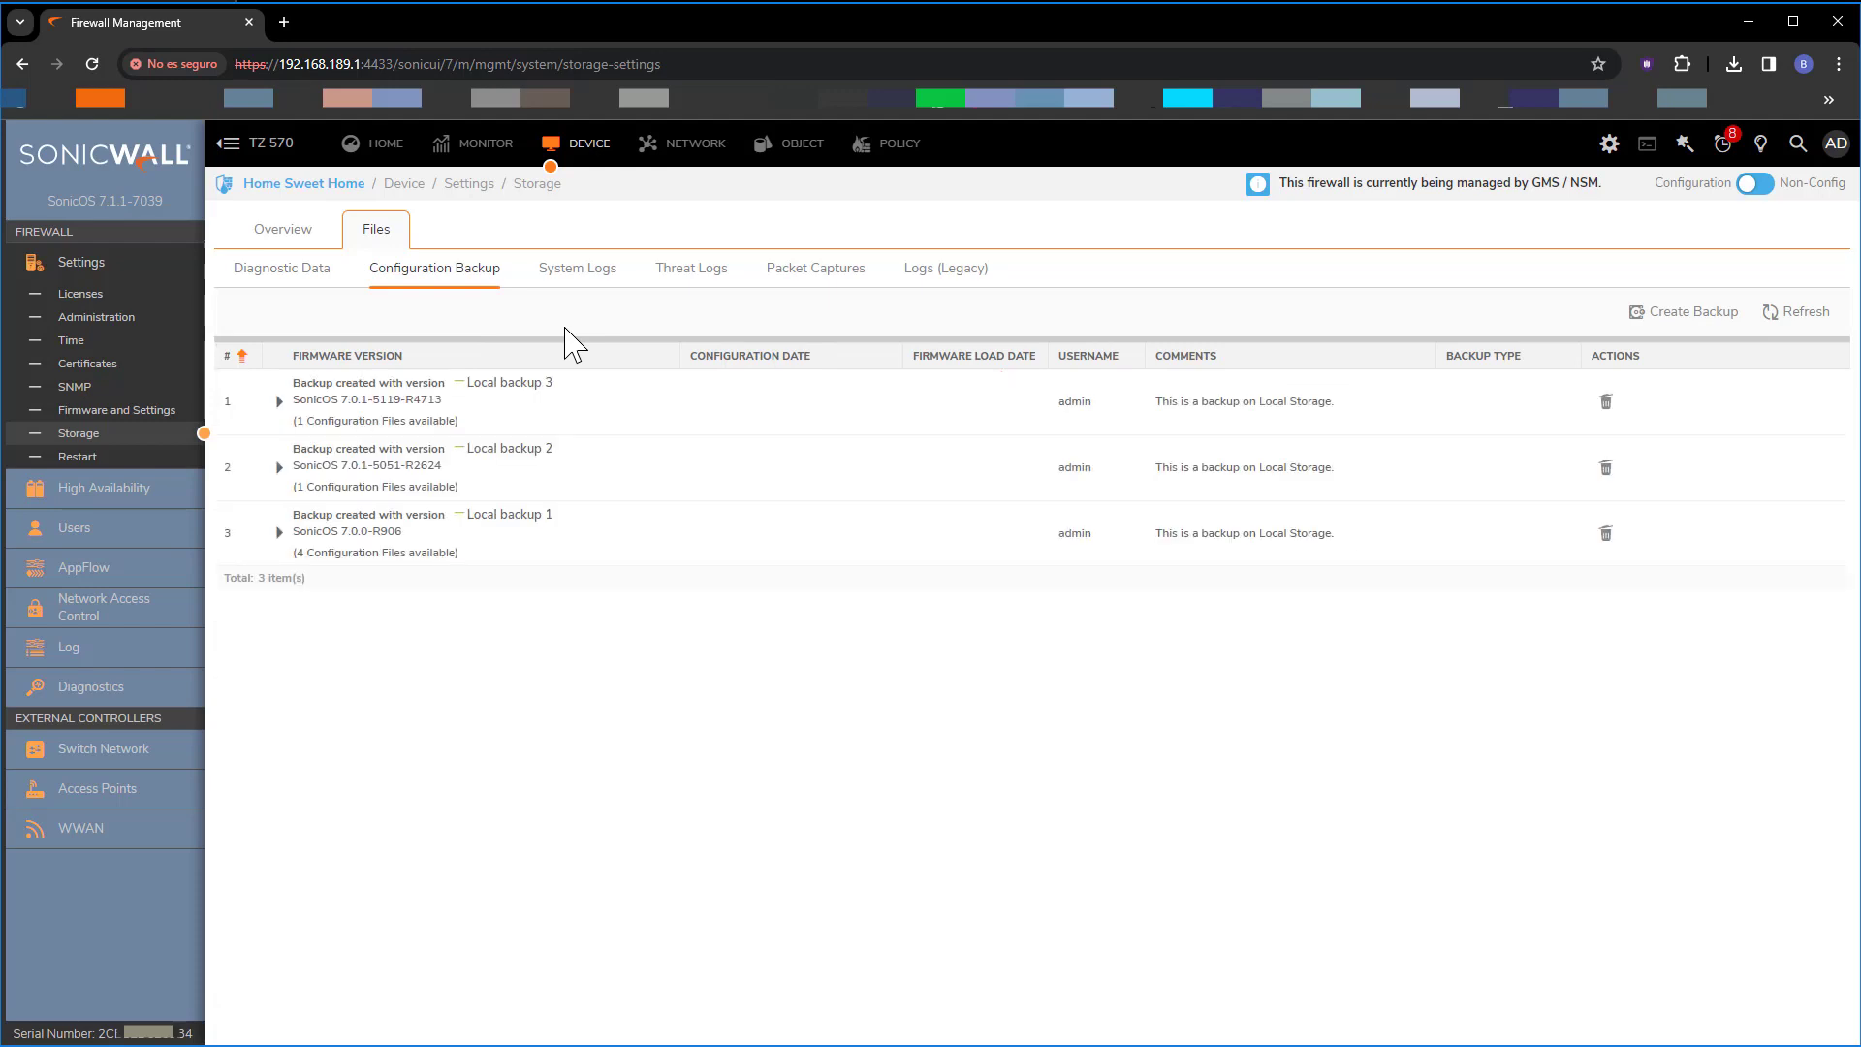
pyautogui.click(573, 281)
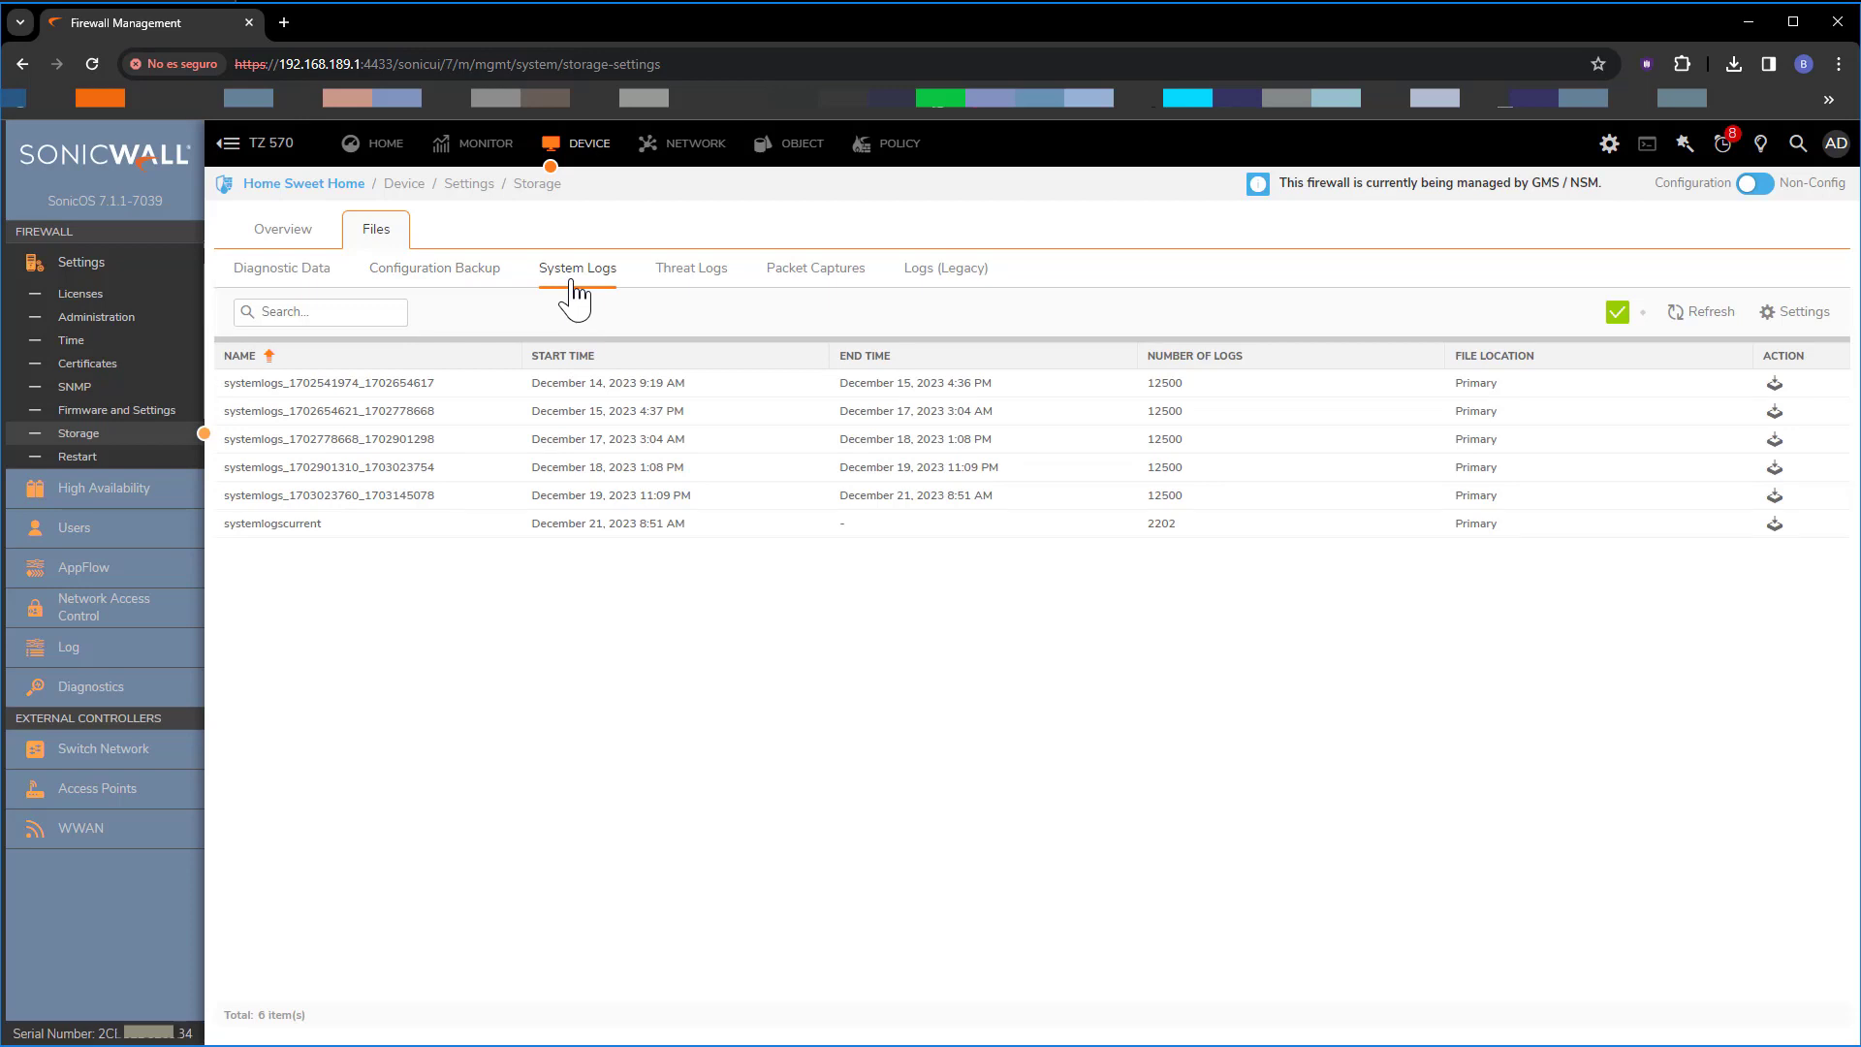
pyautogui.click(707, 296)
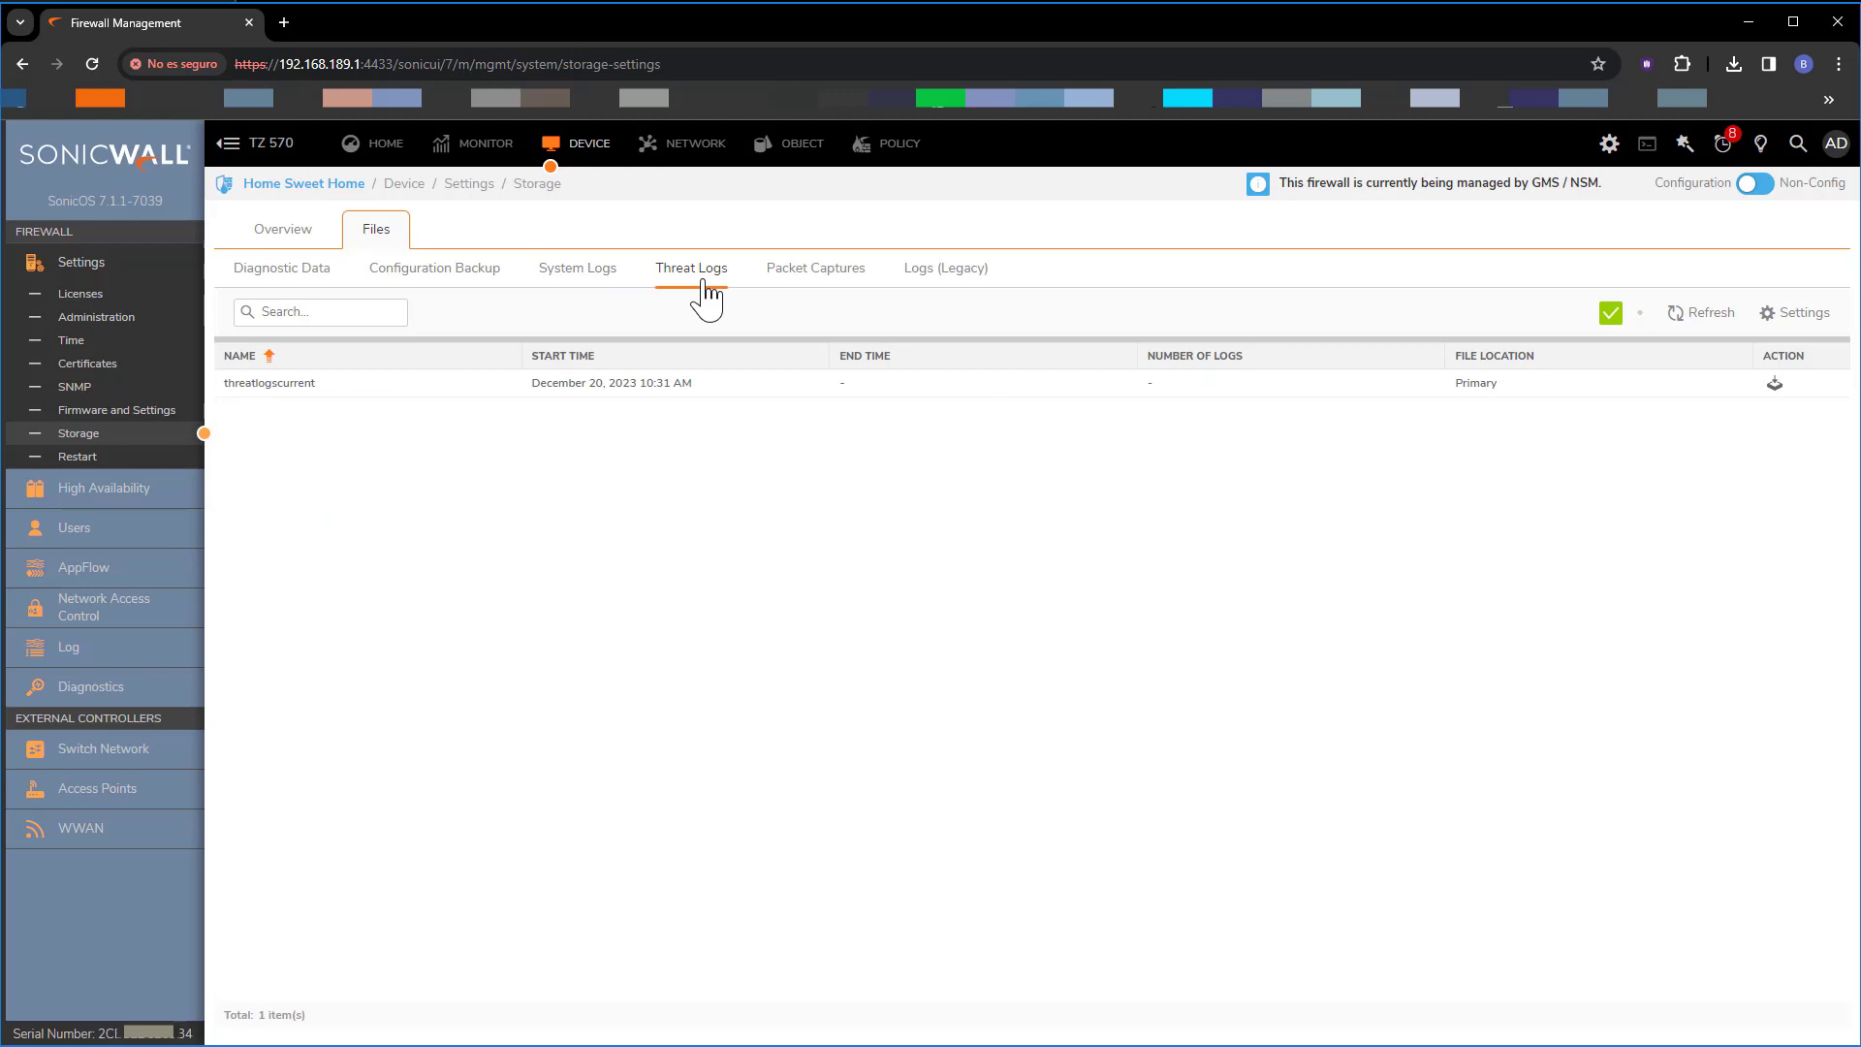
pyautogui.click(834, 289)
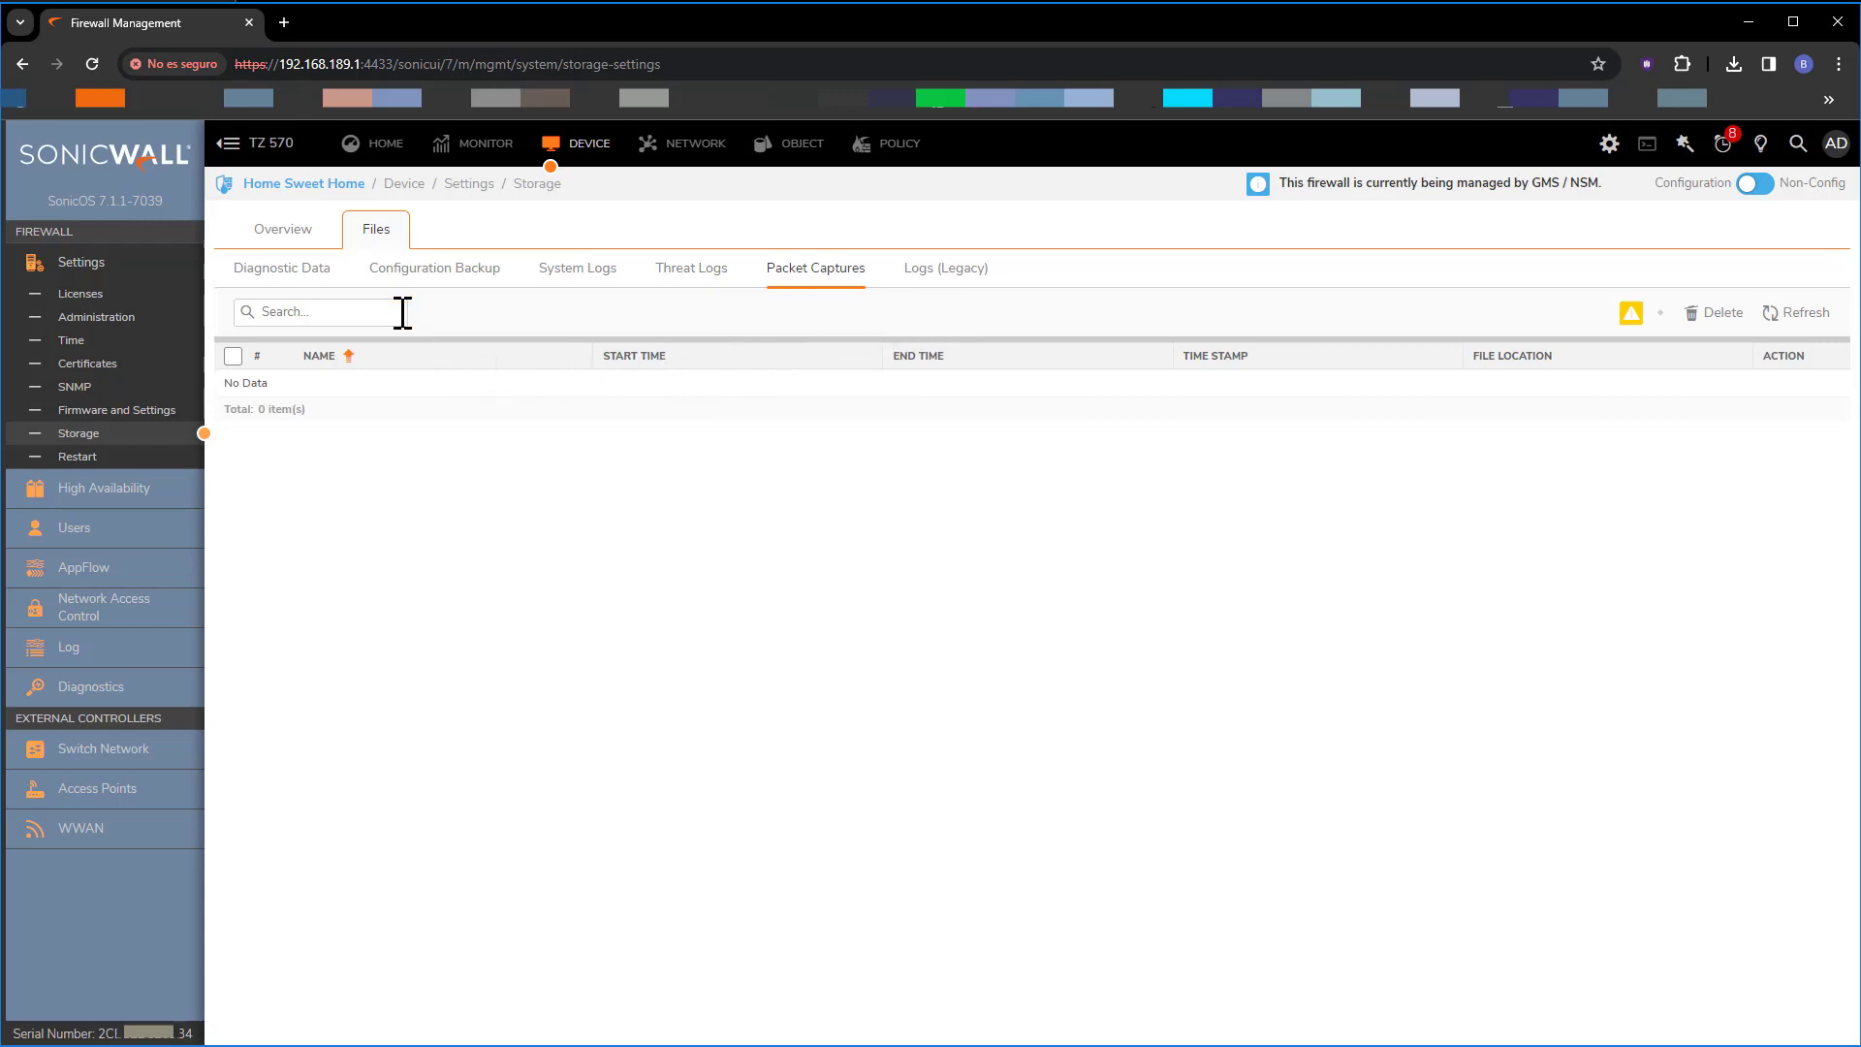
# Create a local configuration backup with Retain Local Backup enabled and the comment "Backup 21-12-2023", and expand its entry
pyautogui.click(423, 283)
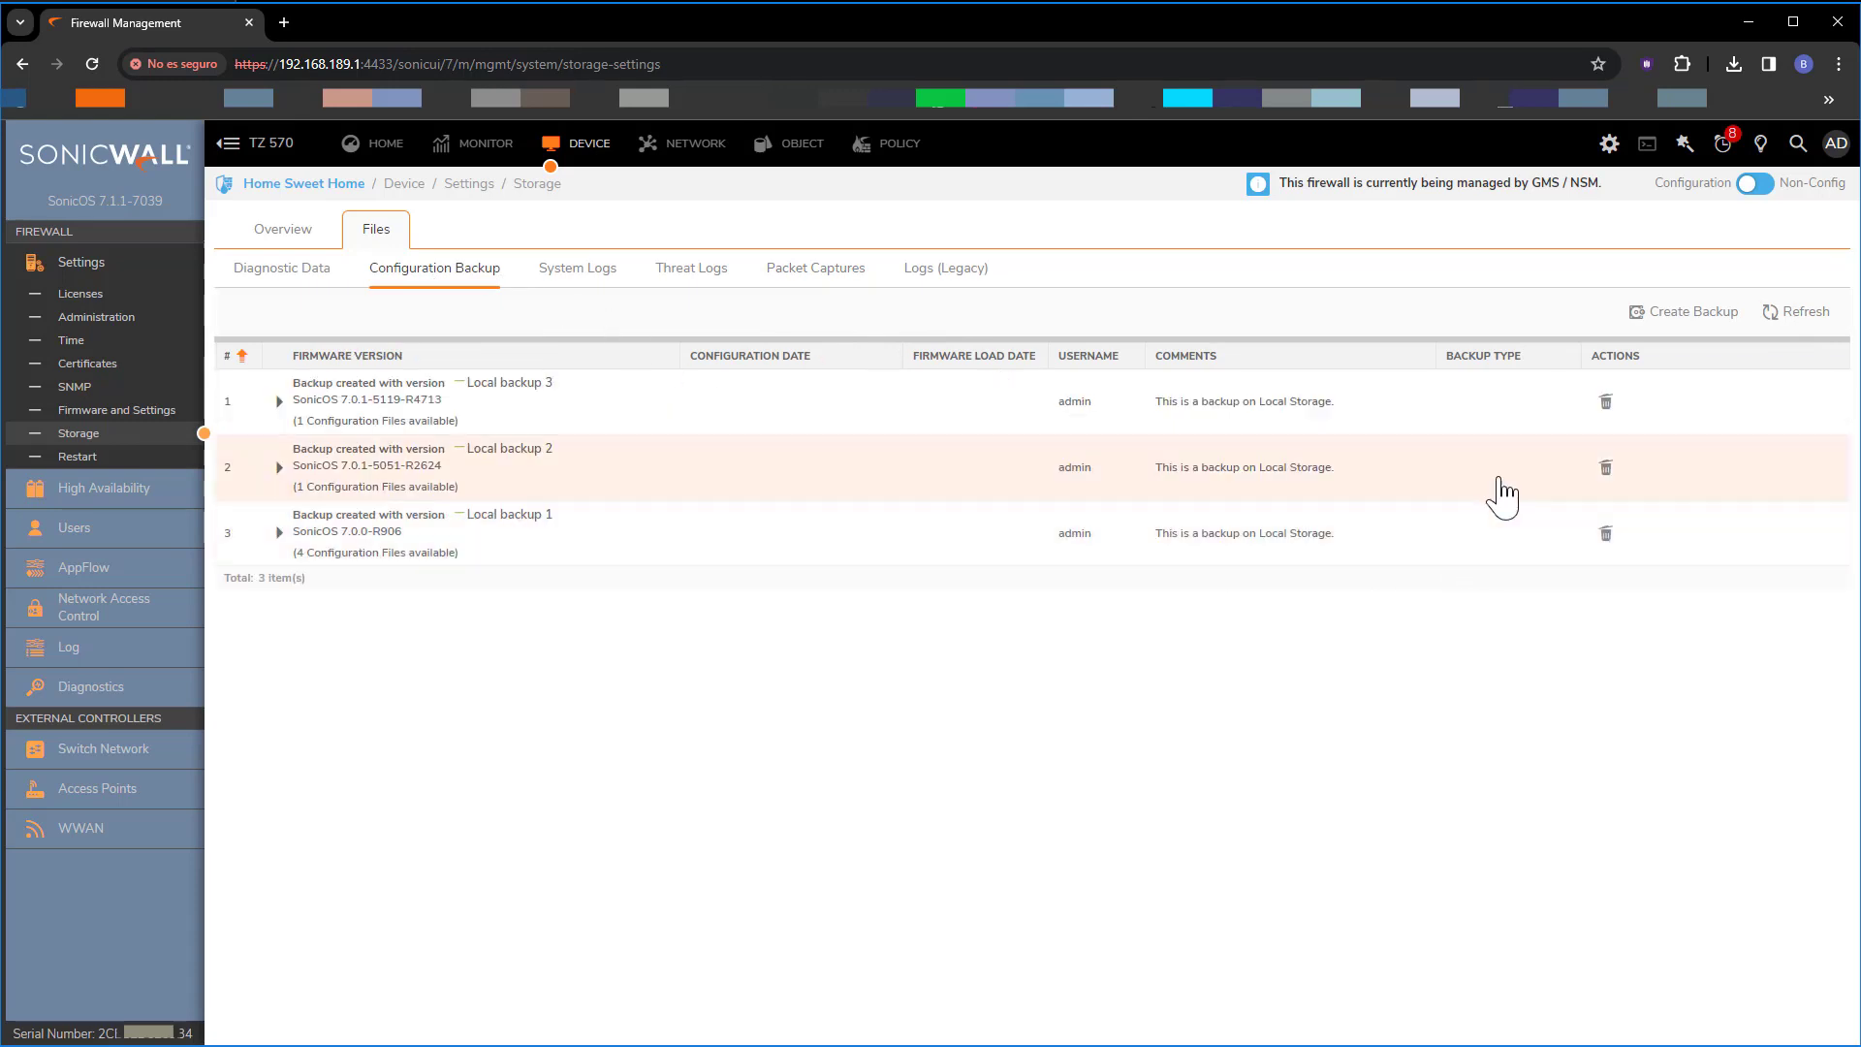
pyautogui.click(1692, 323)
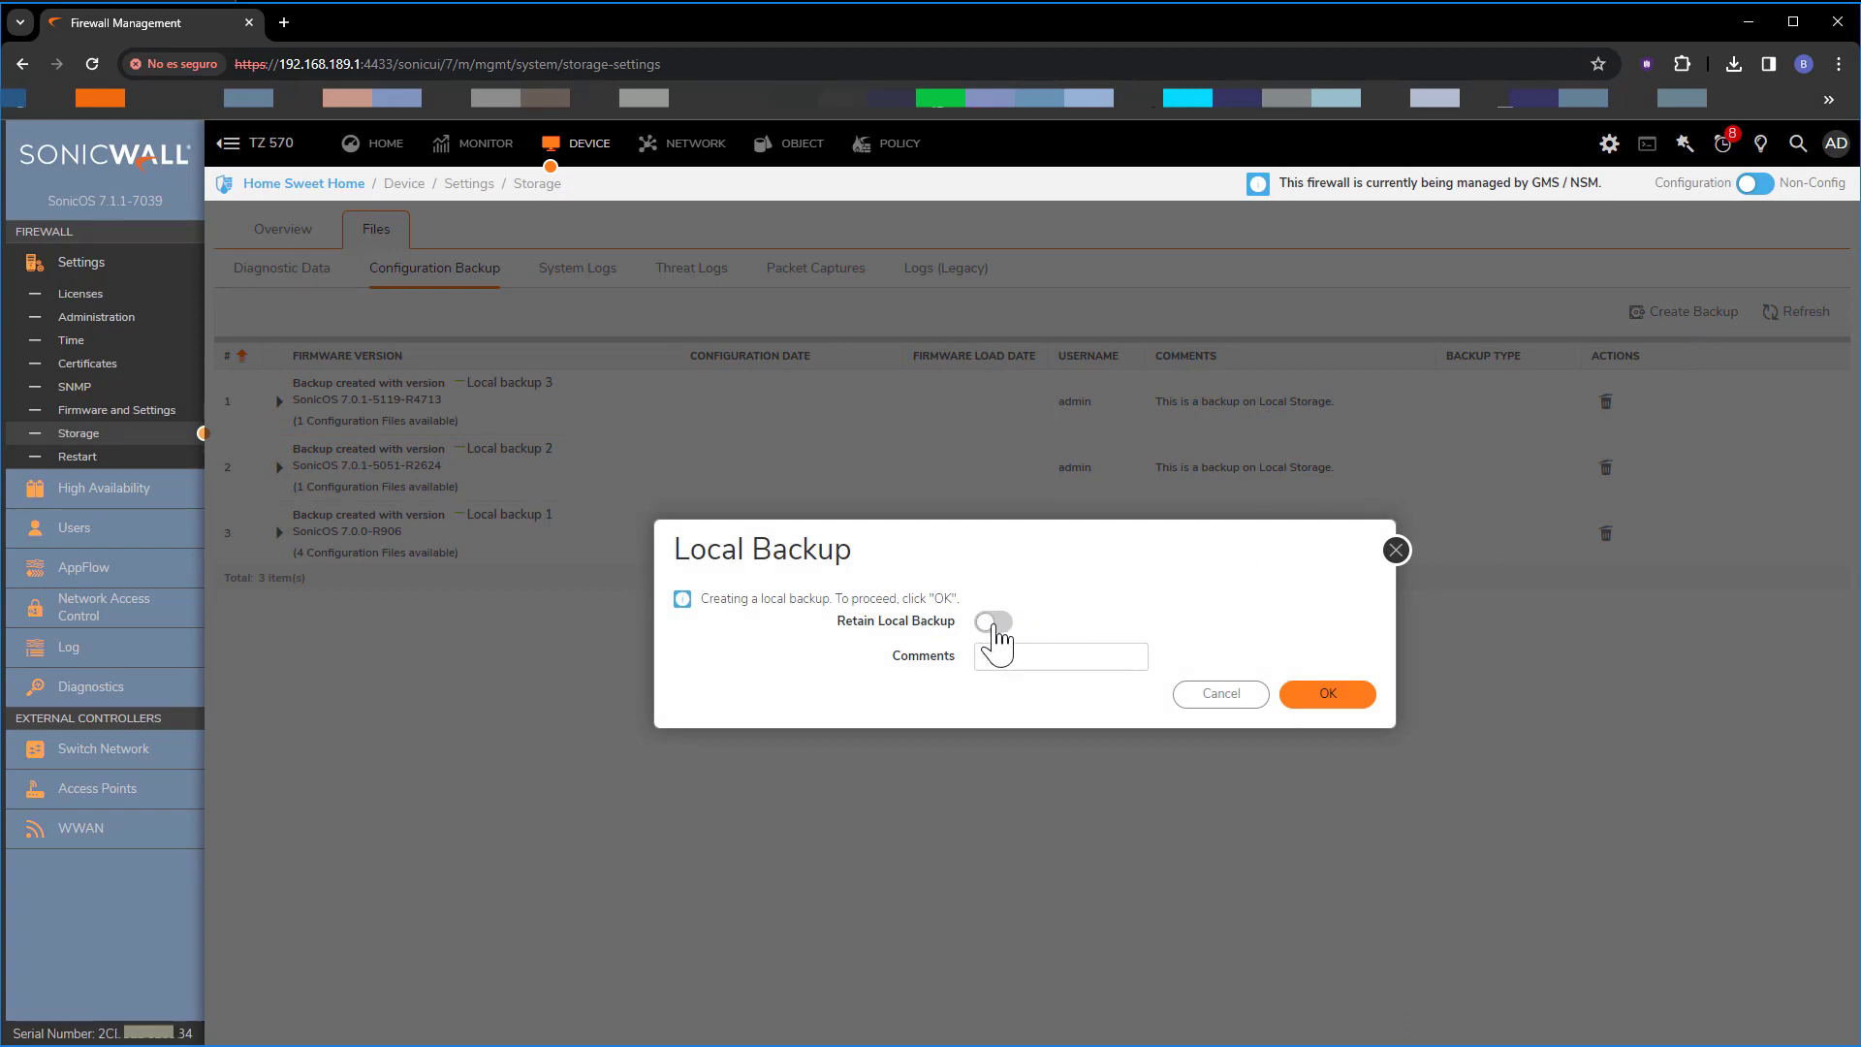
pyautogui.click(995, 623)
pyautogui.click(1047, 655)
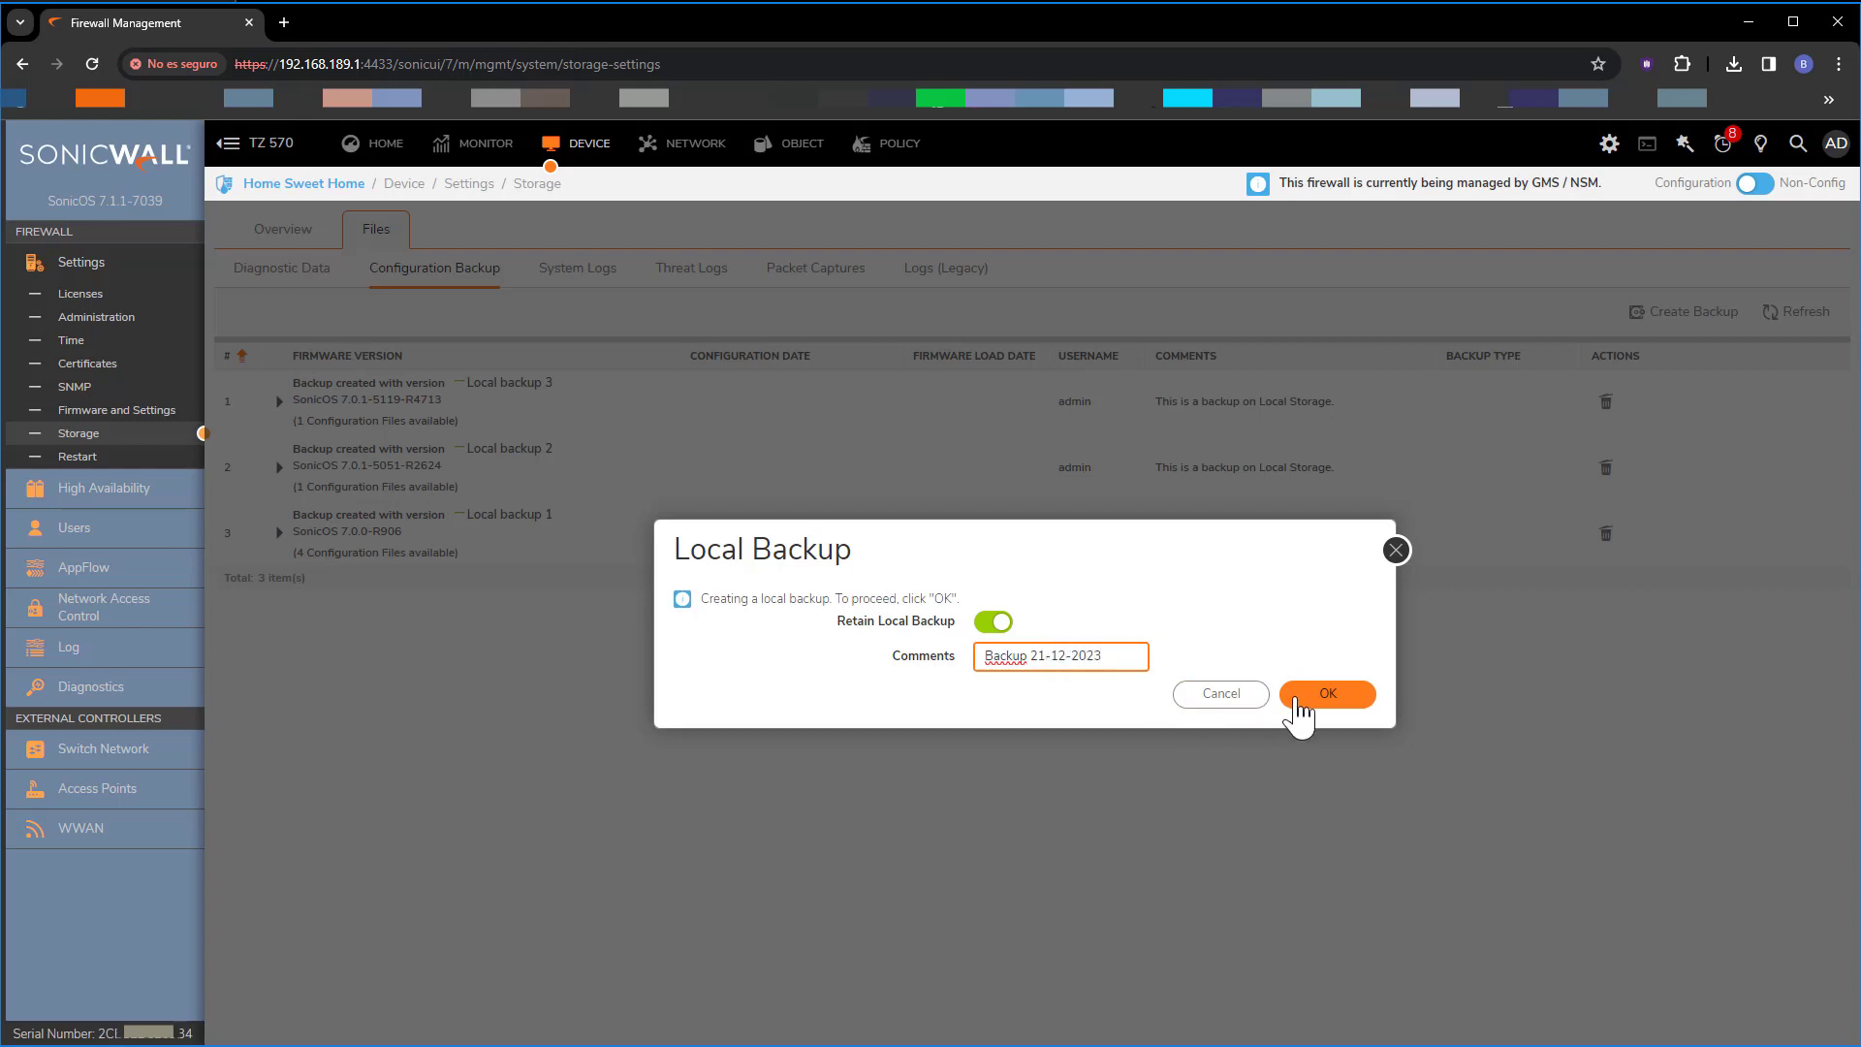
pyautogui.click(1299, 696)
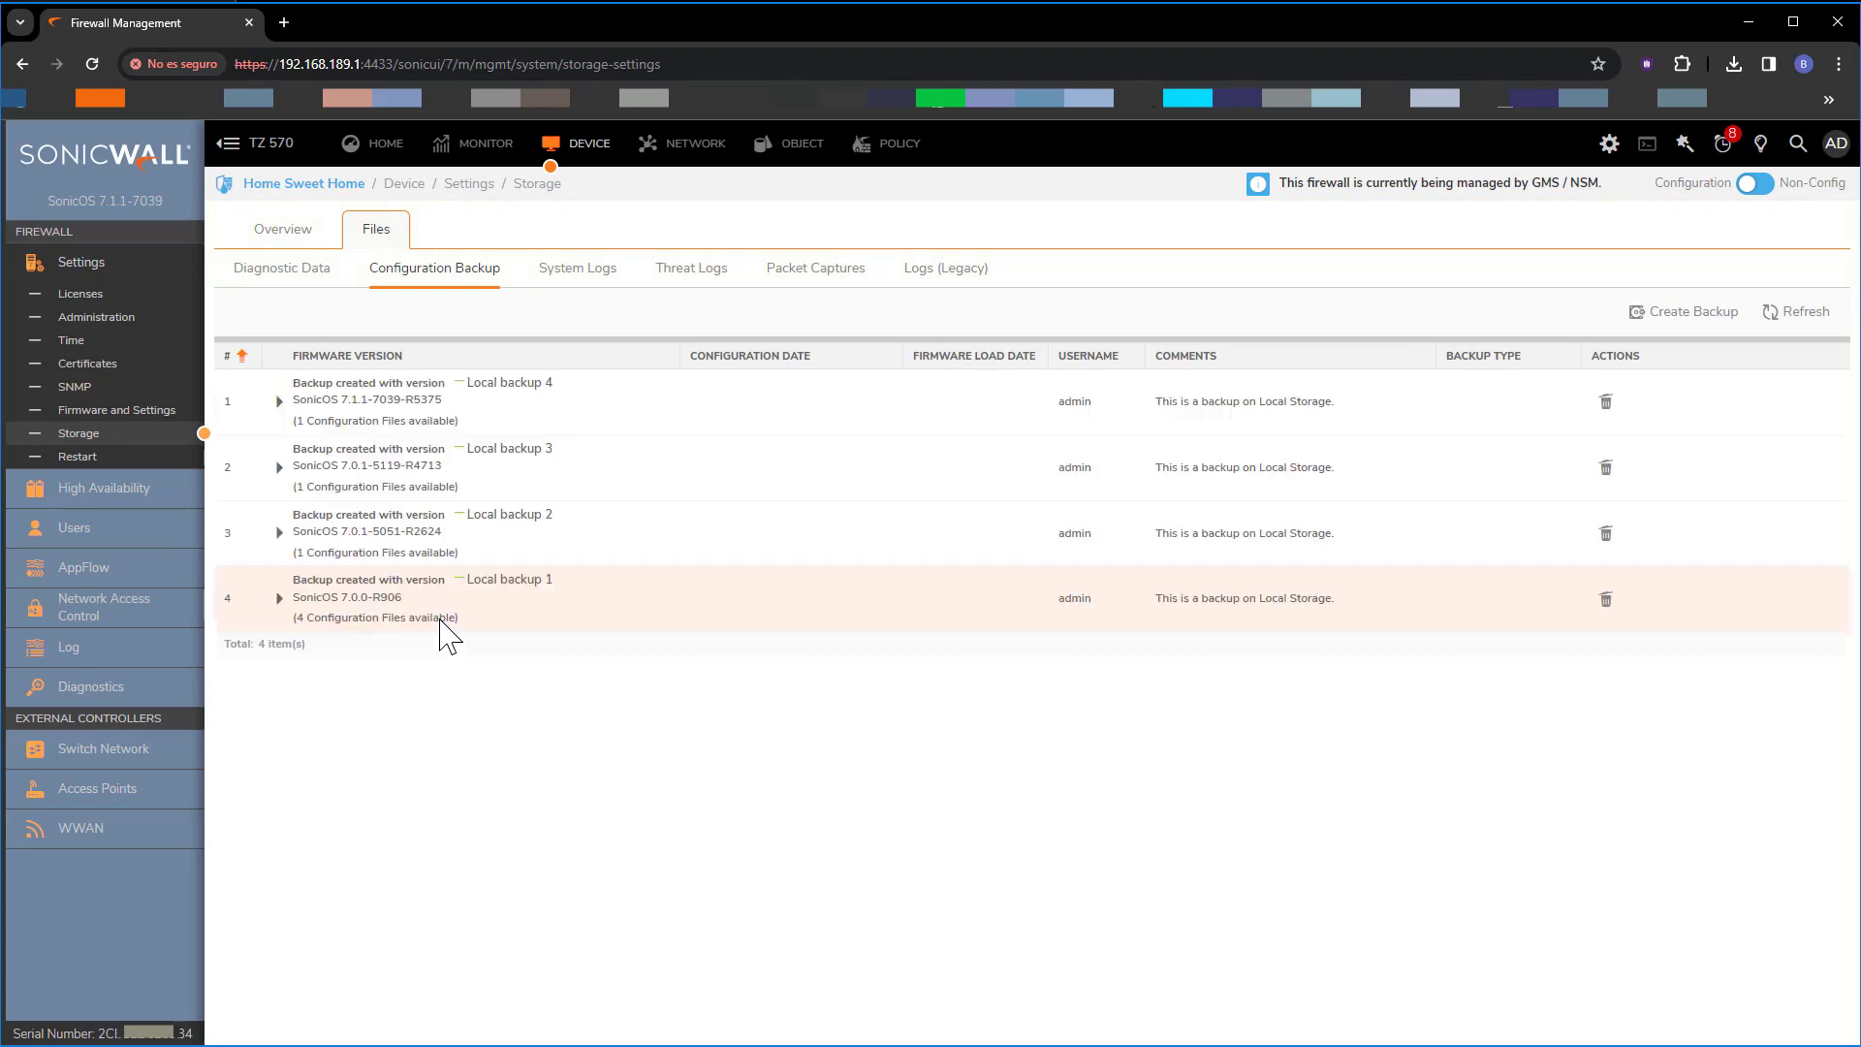
pyautogui.click(279, 401)
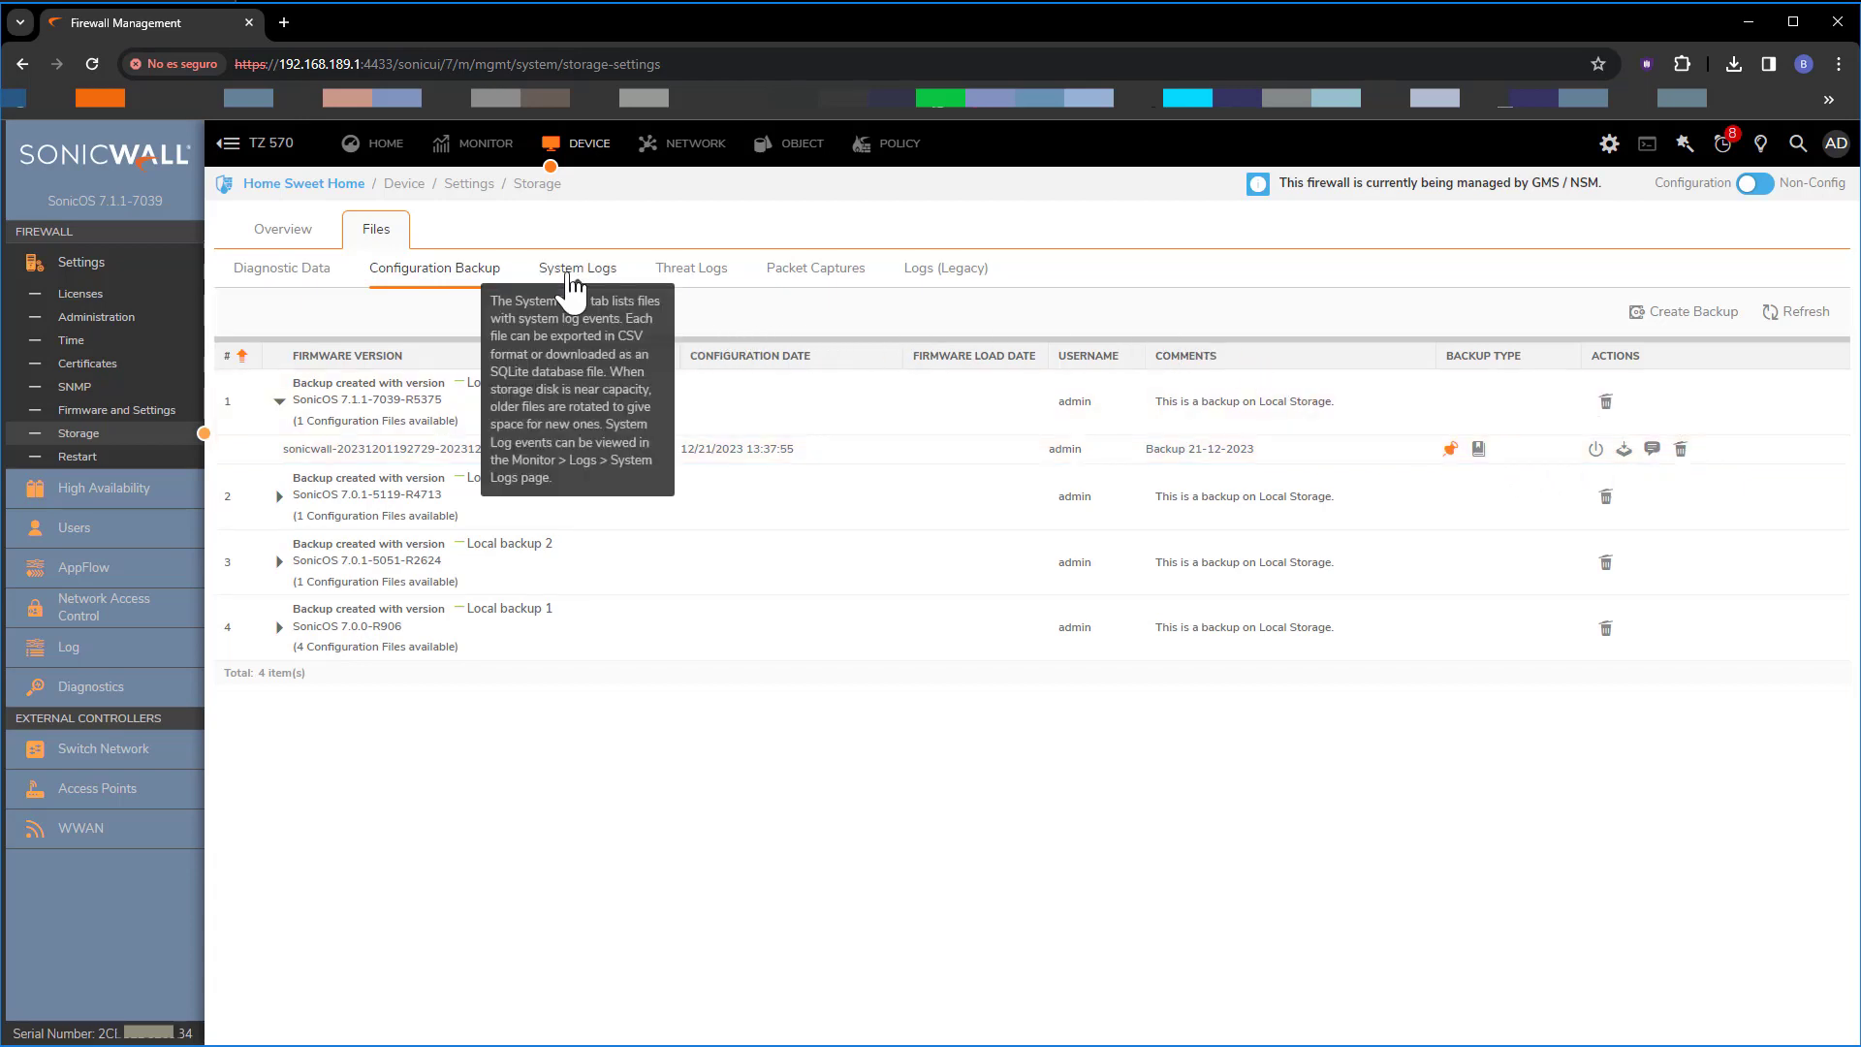
# Check the logging-to-storage setting for the stored system logs without changing it
pyautogui.click(574, 276)
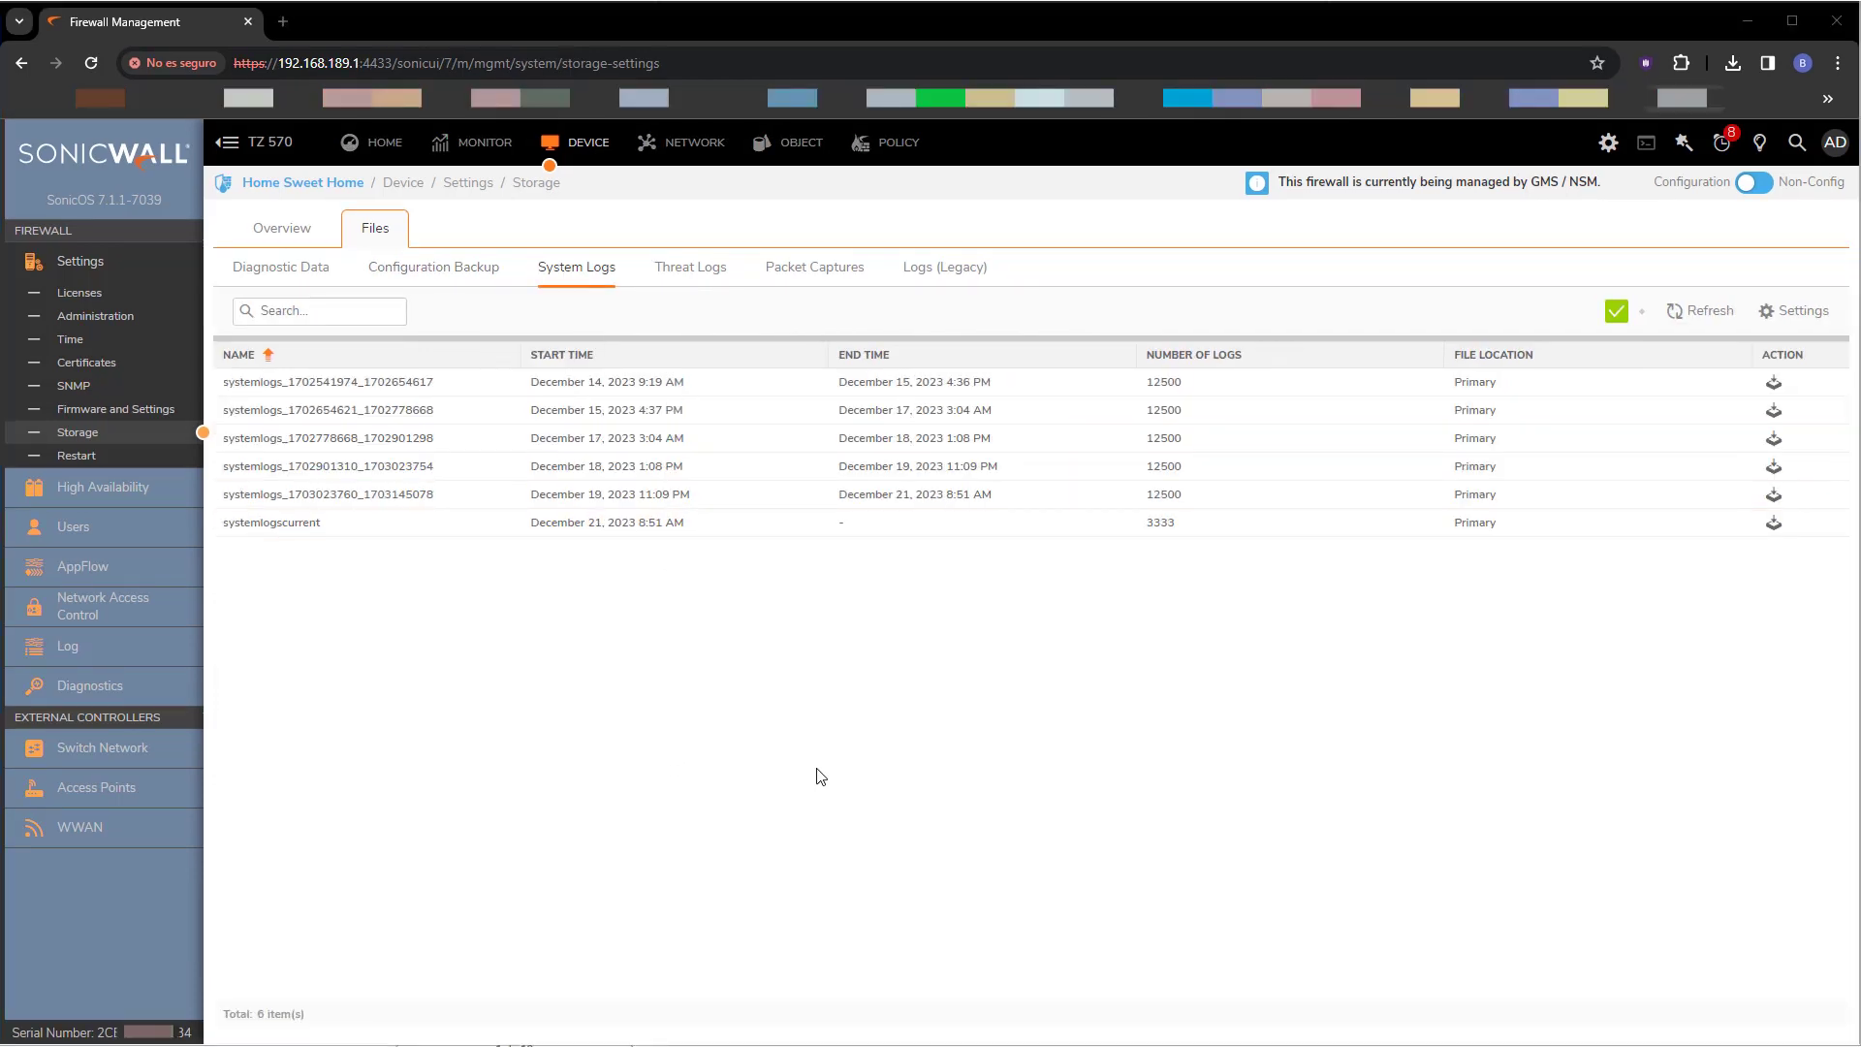
pyautogui.click(1796, 311)
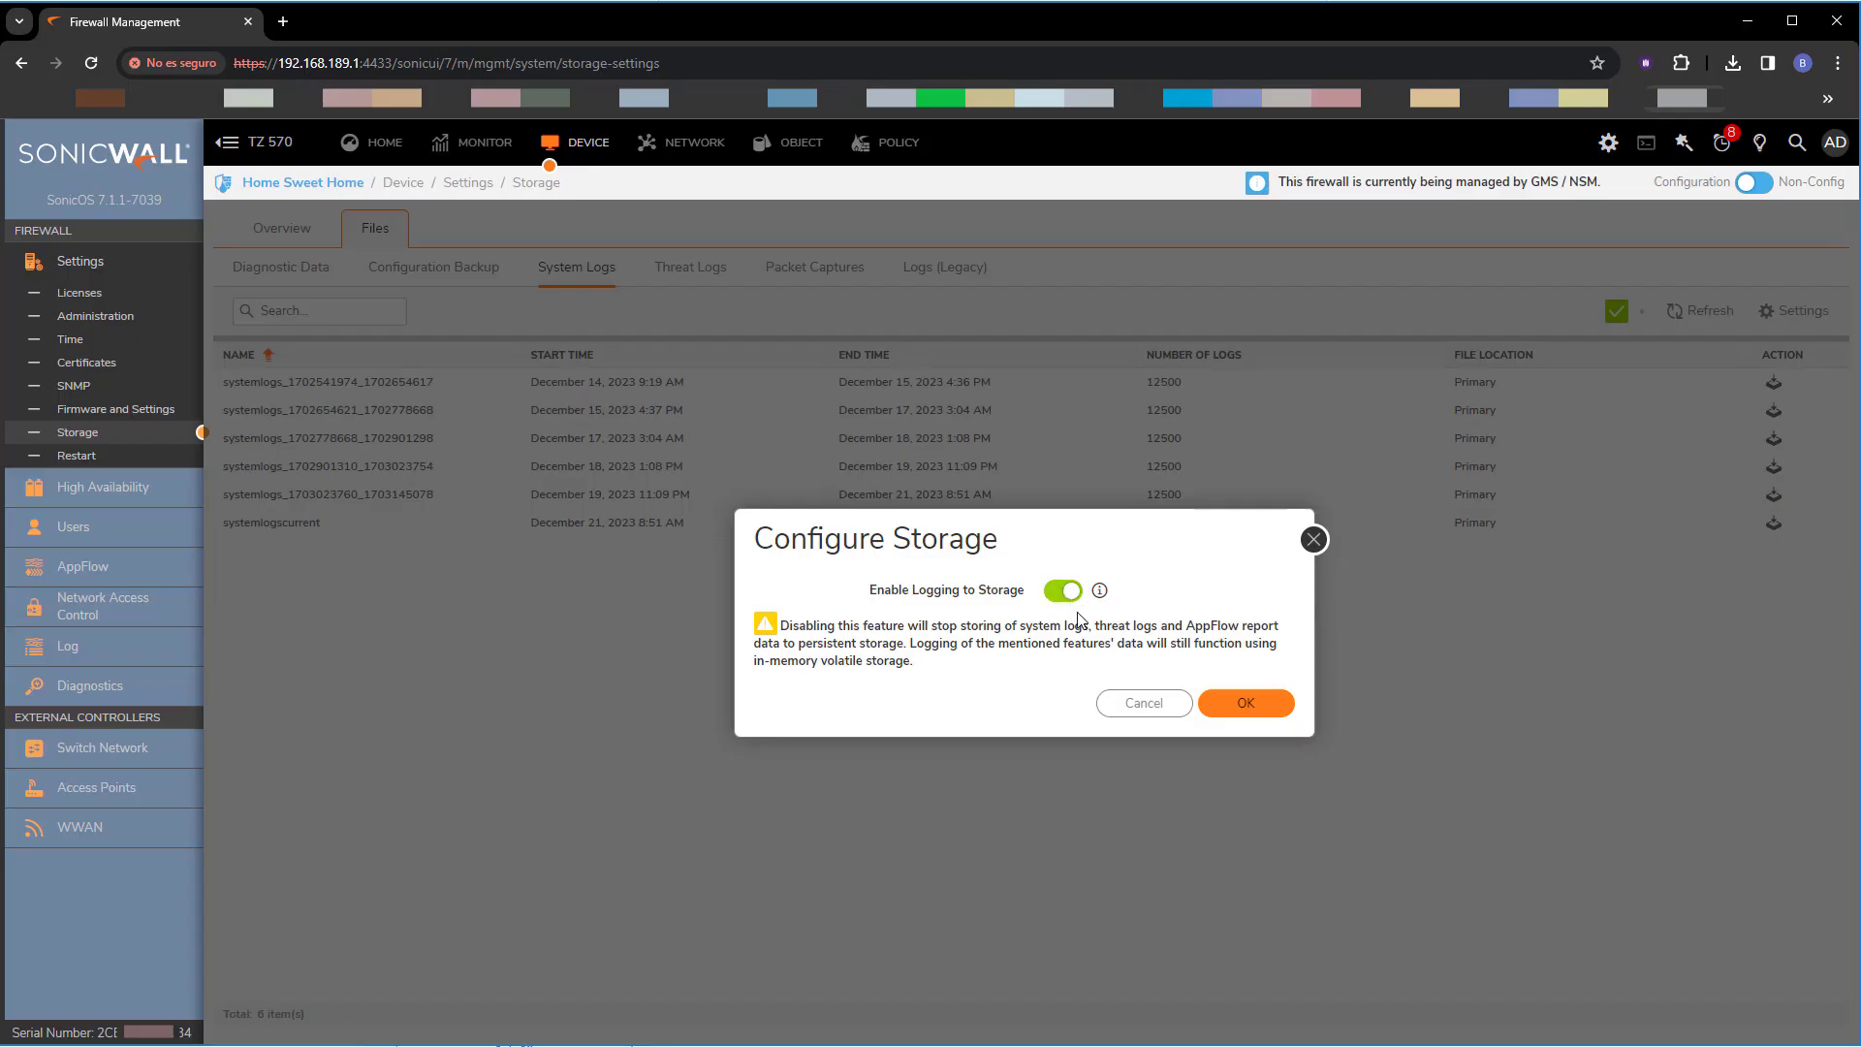
pyautogui.click(1313, 540)
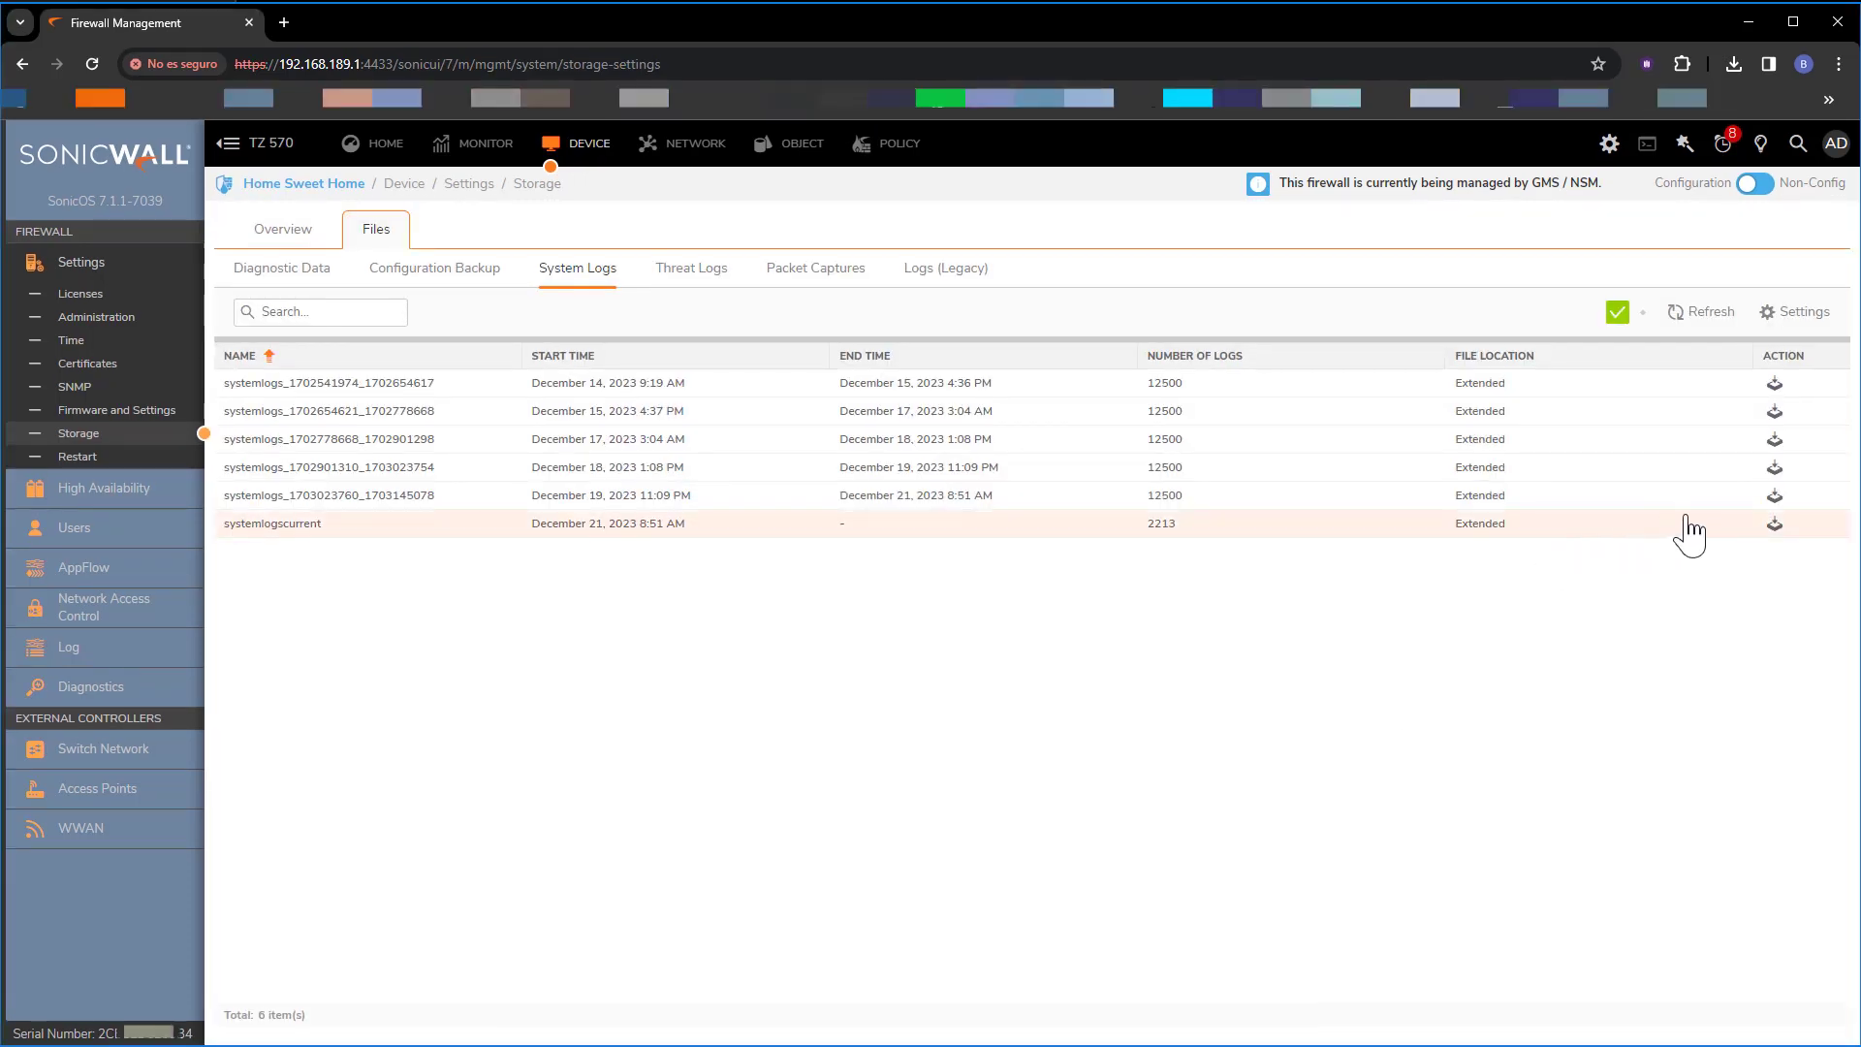
pyautogui.click(1776, 500)
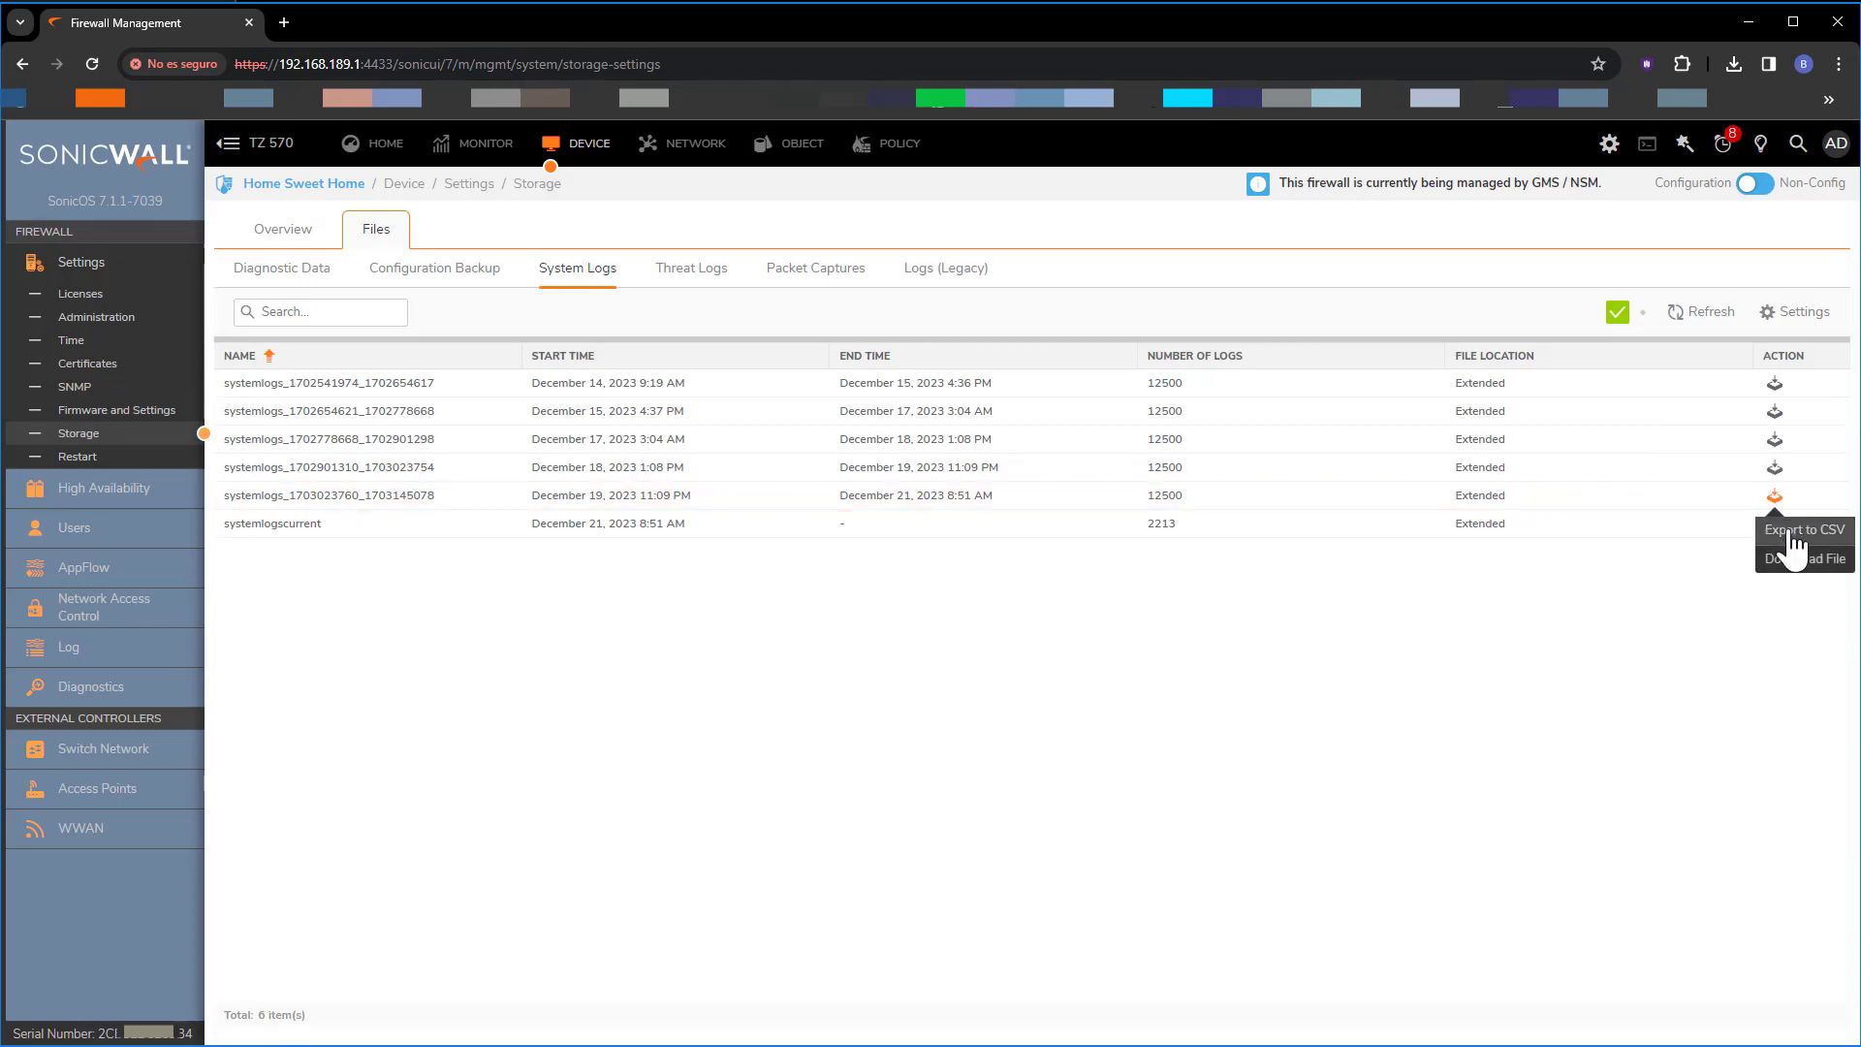
pyautogui.click(1794, 532)
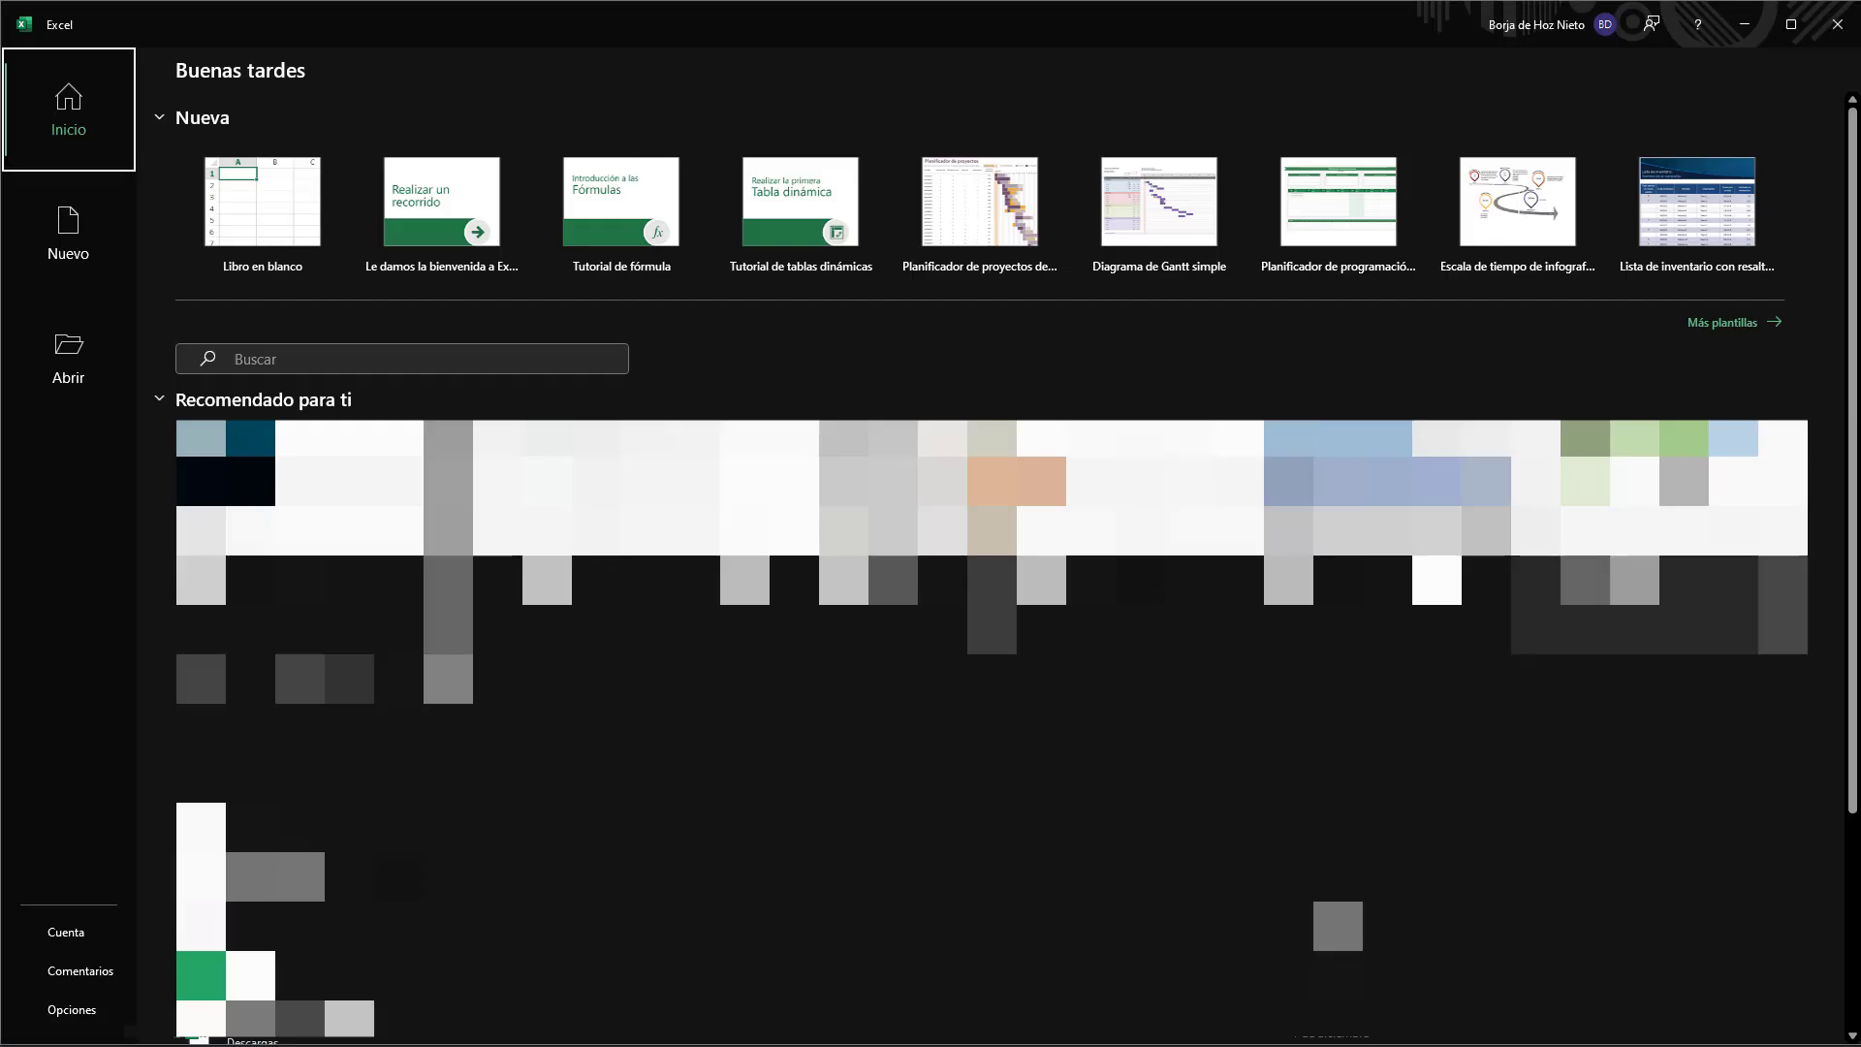
pyautogui.click(270, 191)
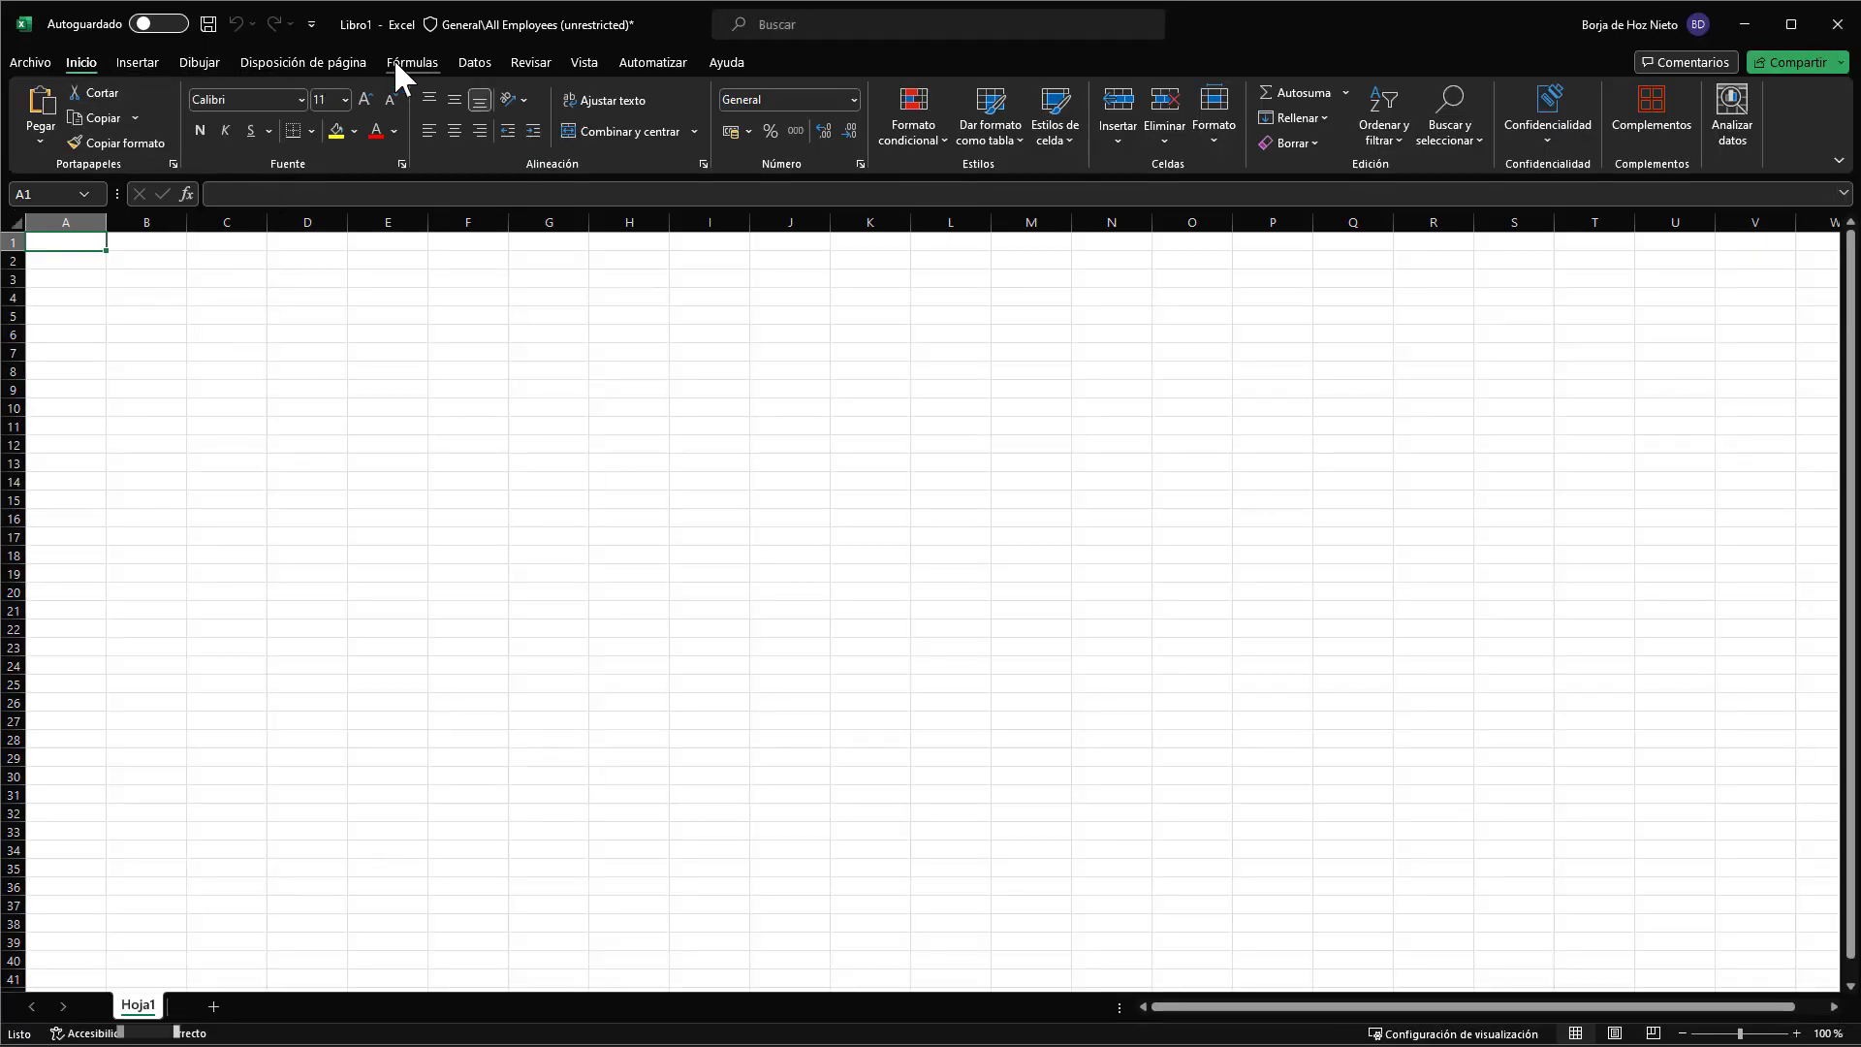
pyautogui.click(471, 61)
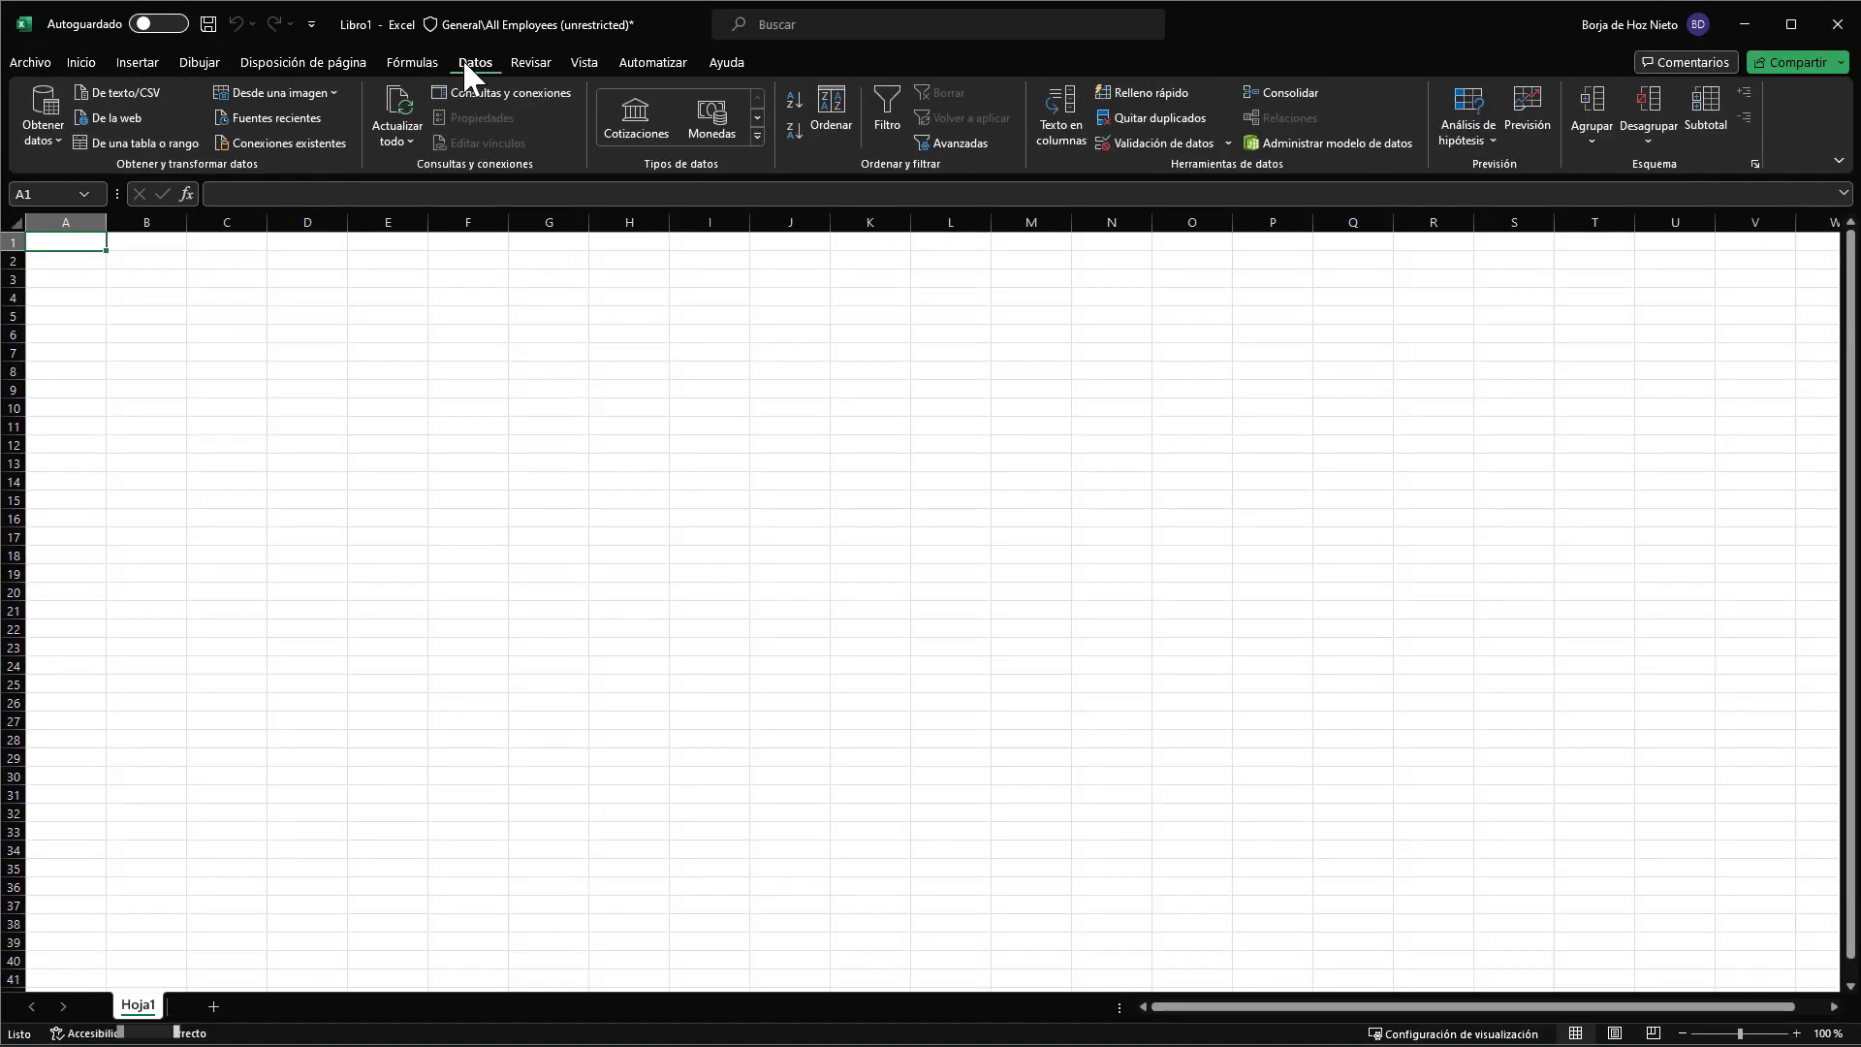
pyautogui.click(124, 94)
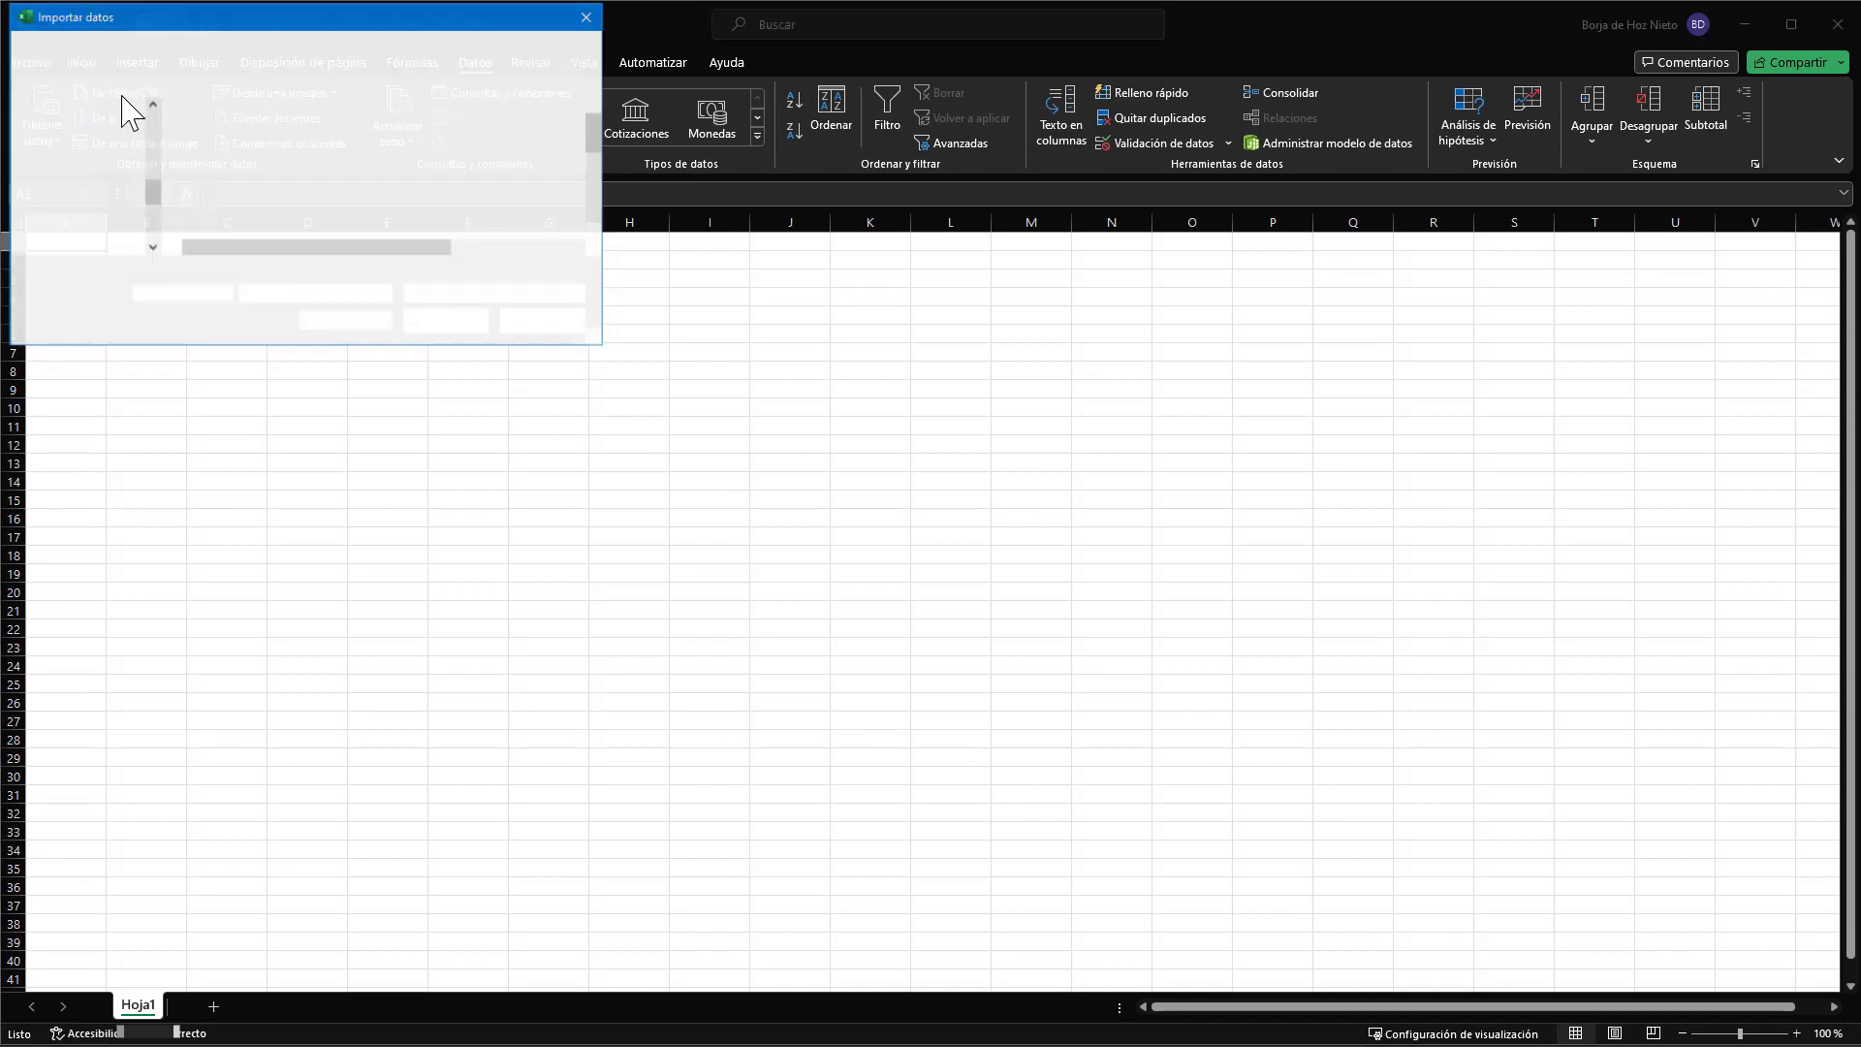
pyautogui.scroll(5, 97, 174)
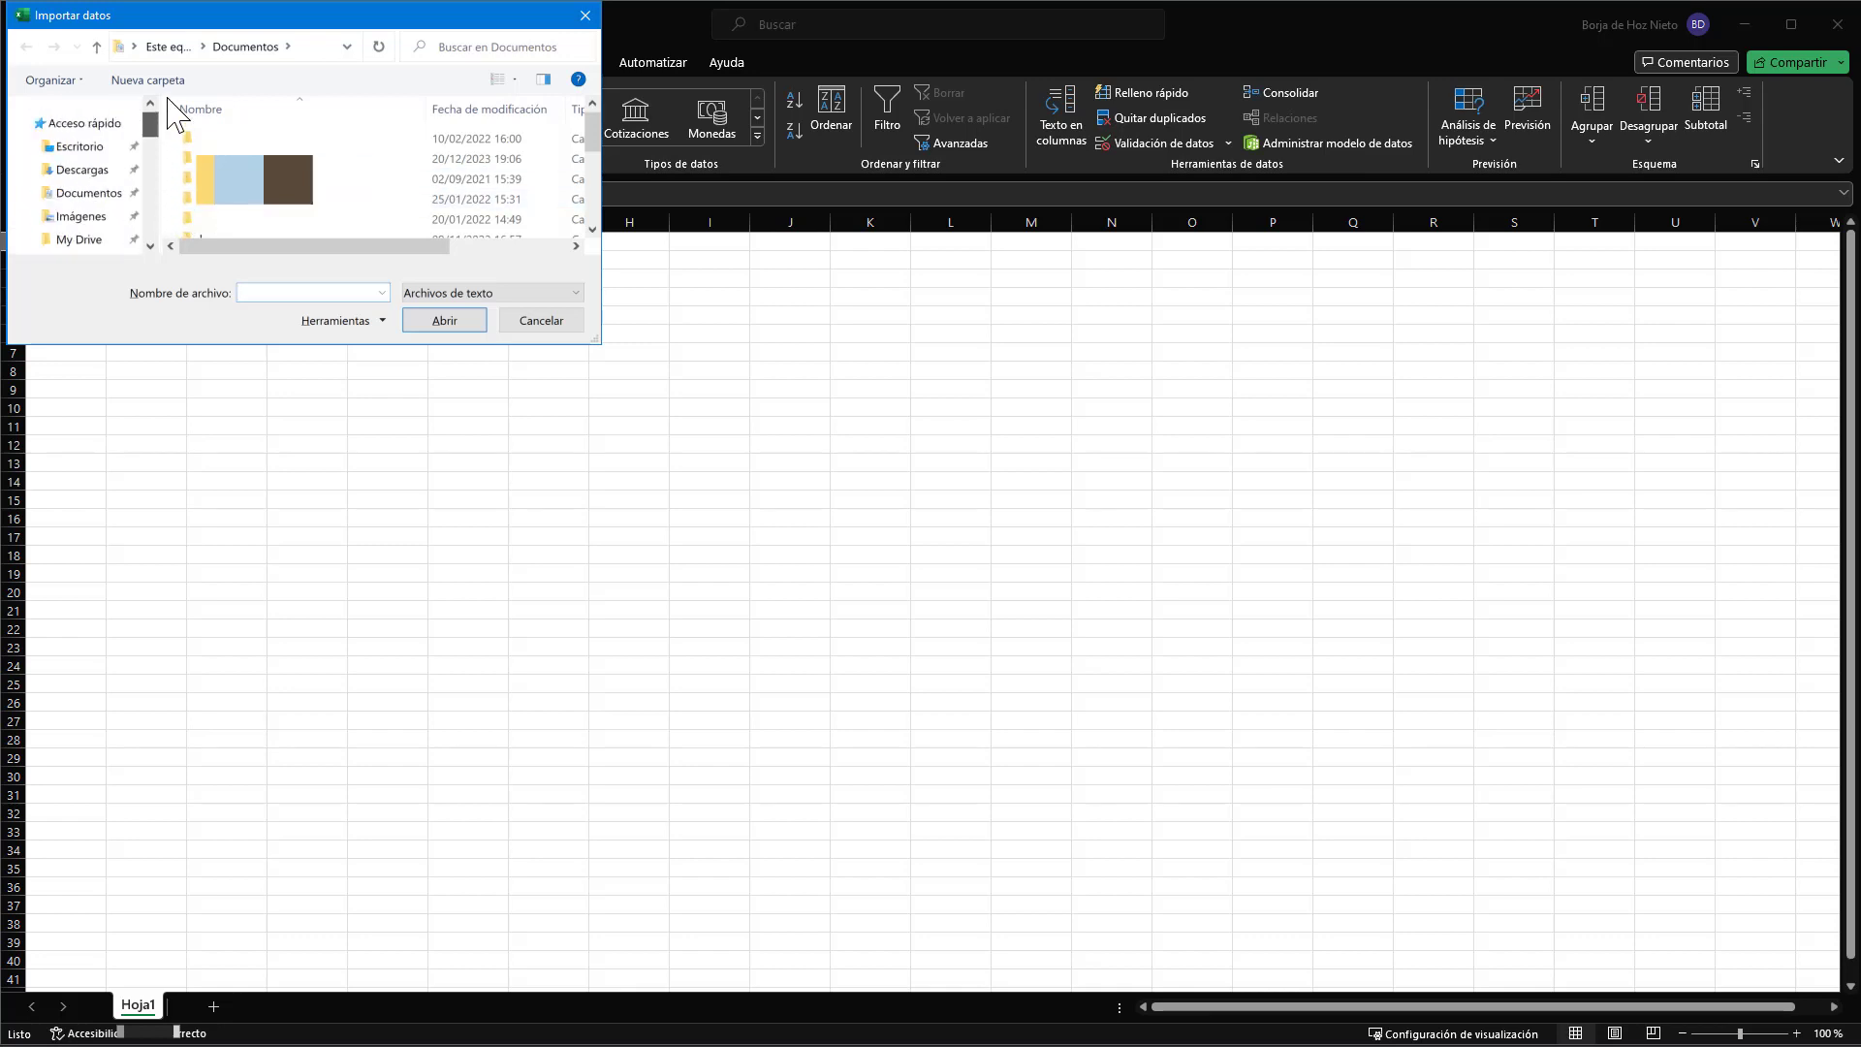
pyautogui.click(84, 173)
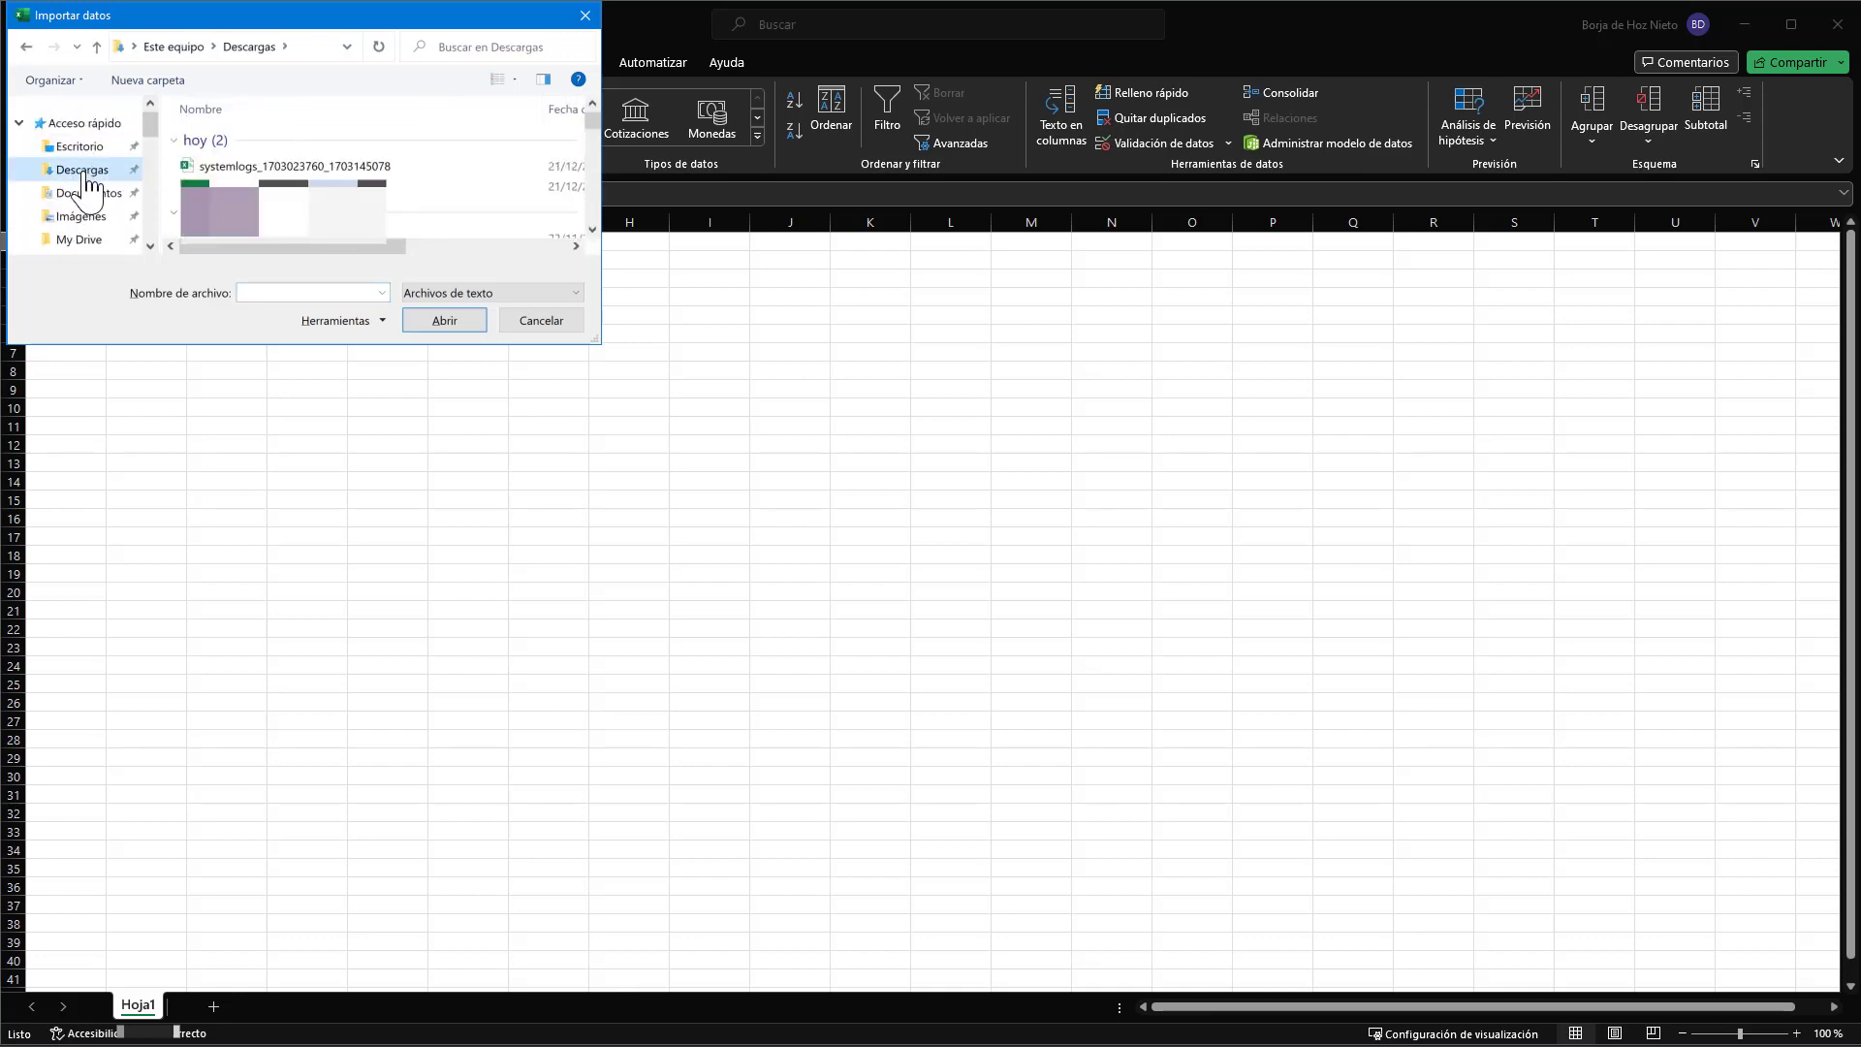
pyautogui.click(249, 169)
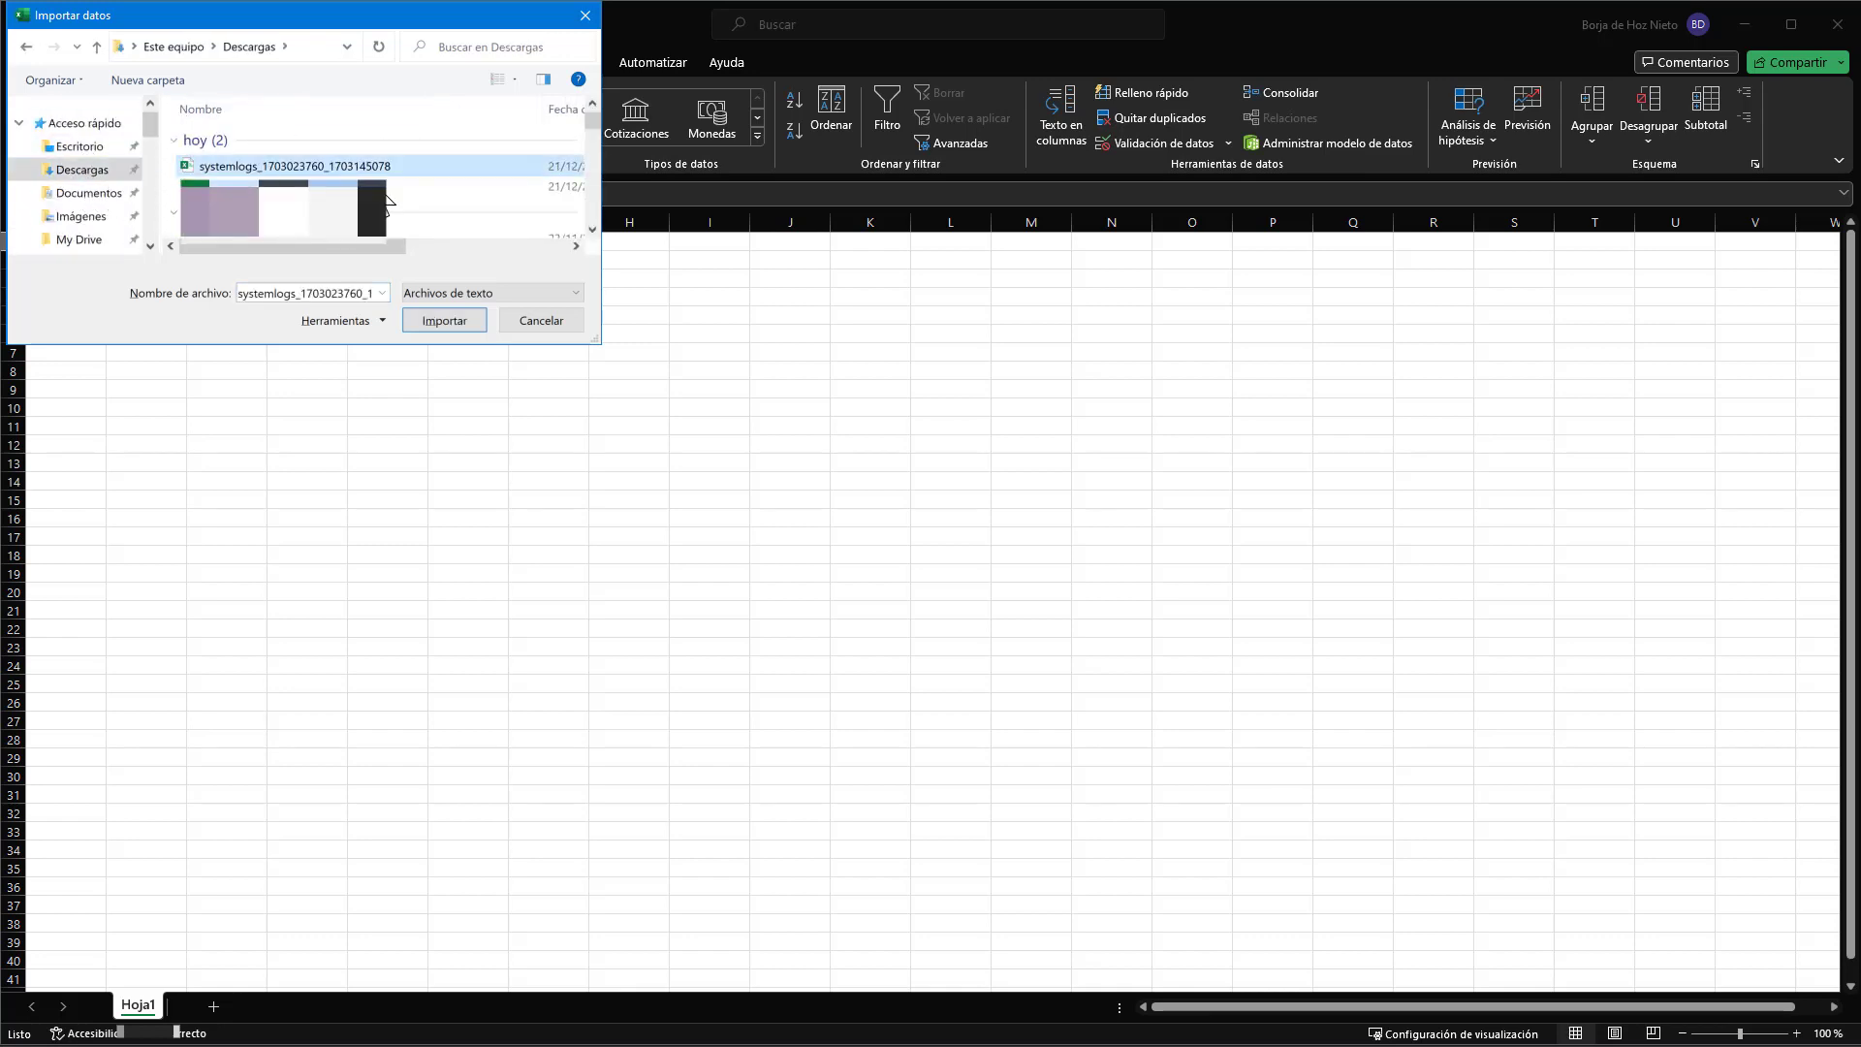
pyautogui.click(458, 324)
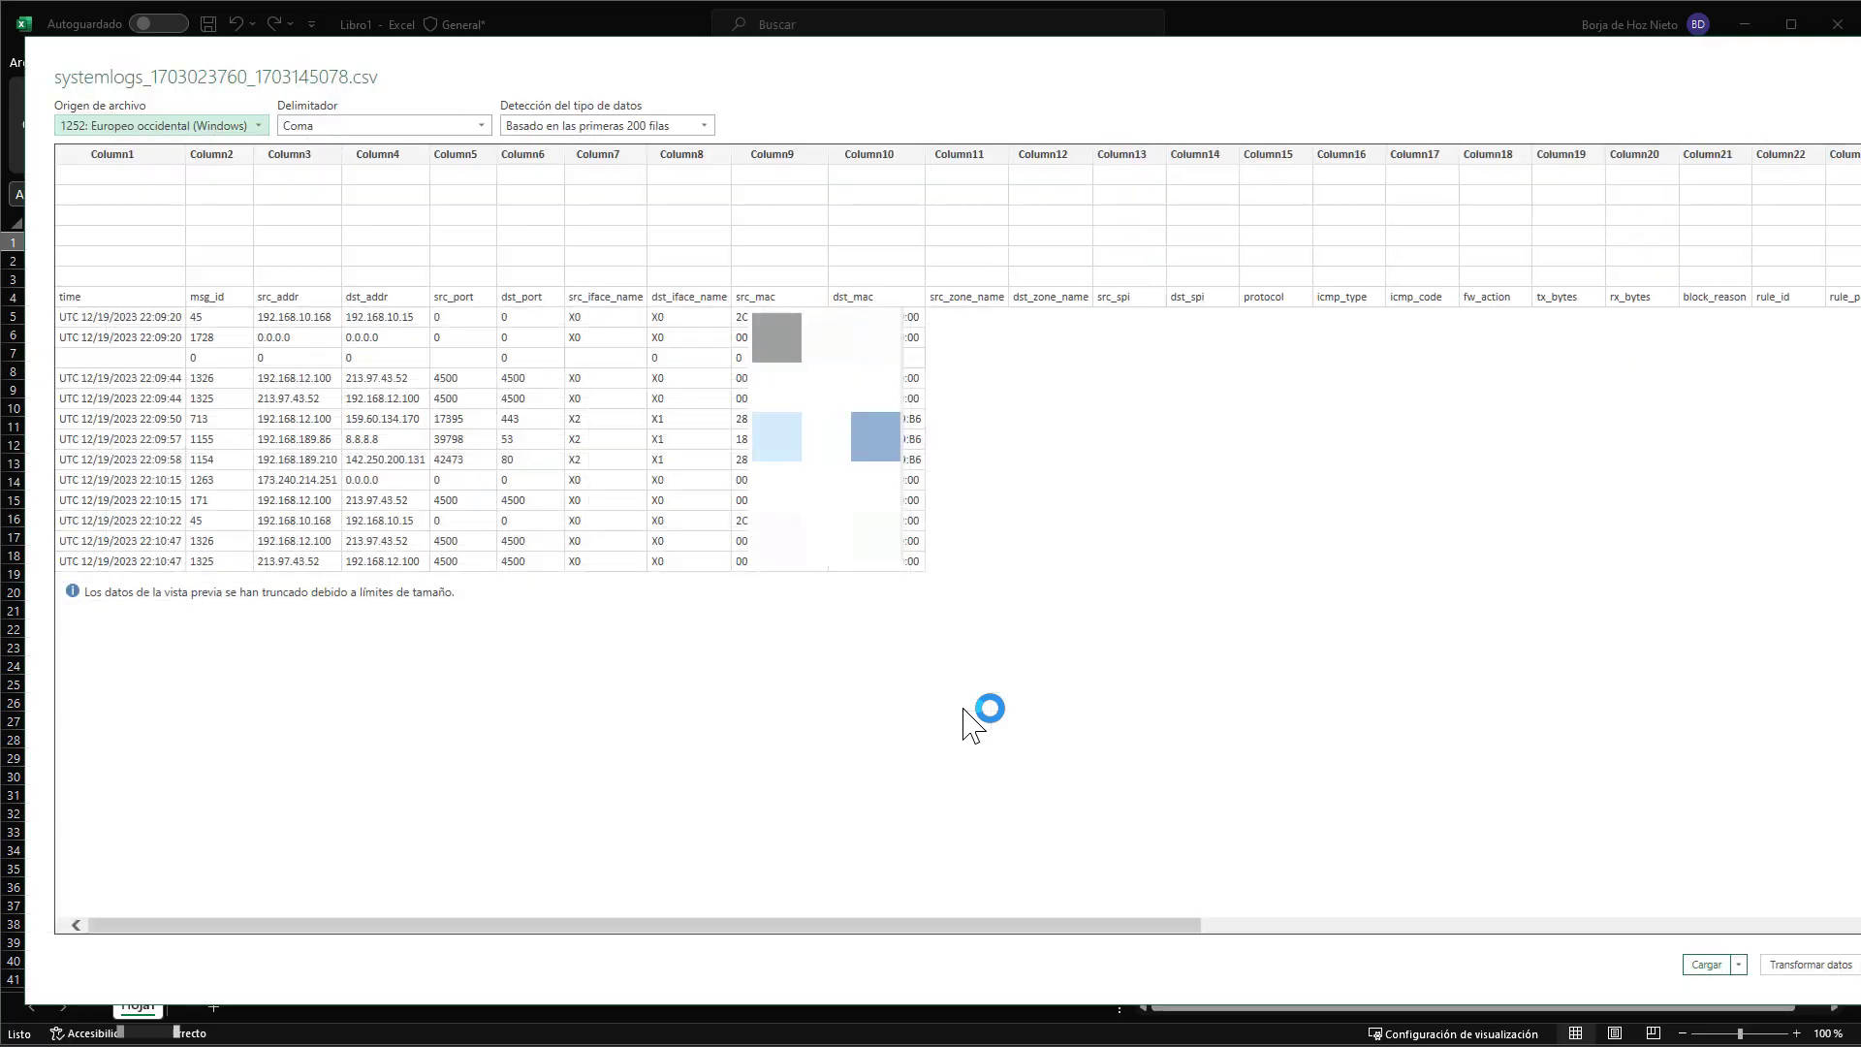
pyautogui.click(1706, 966)
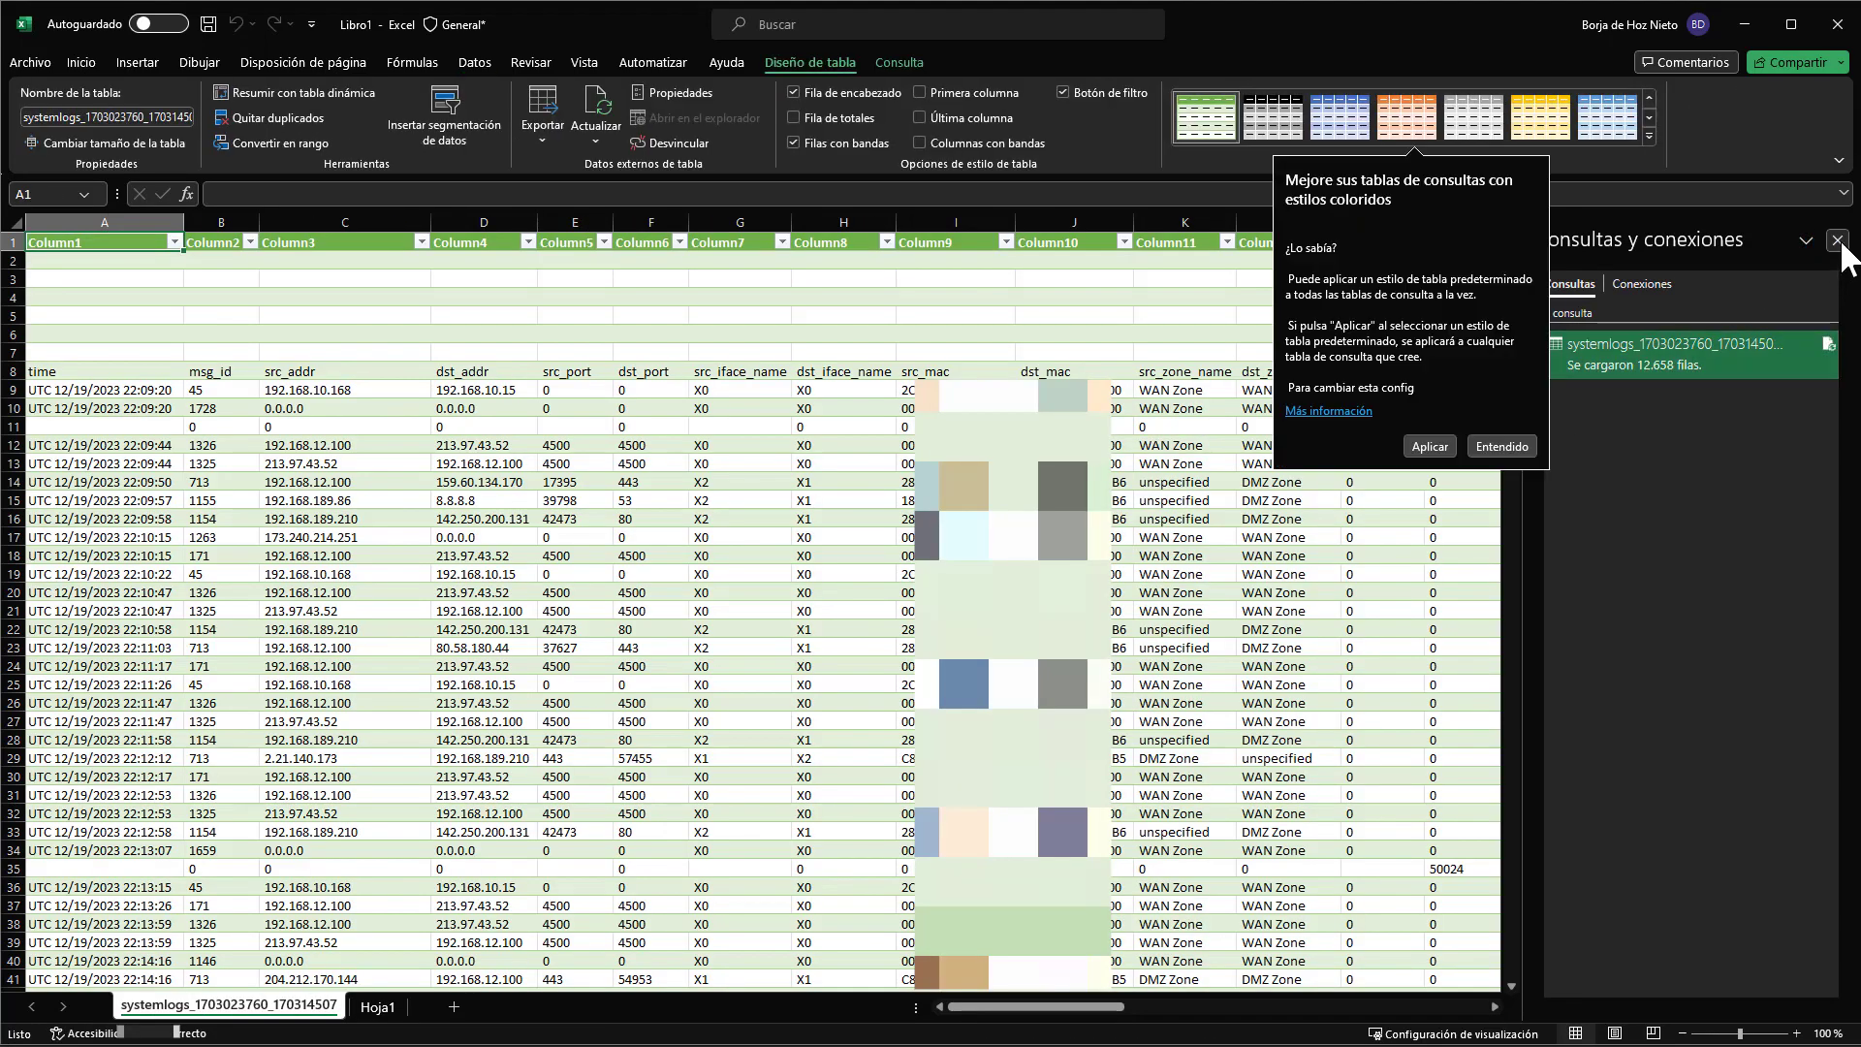
pyautogui.click(1836, 241)
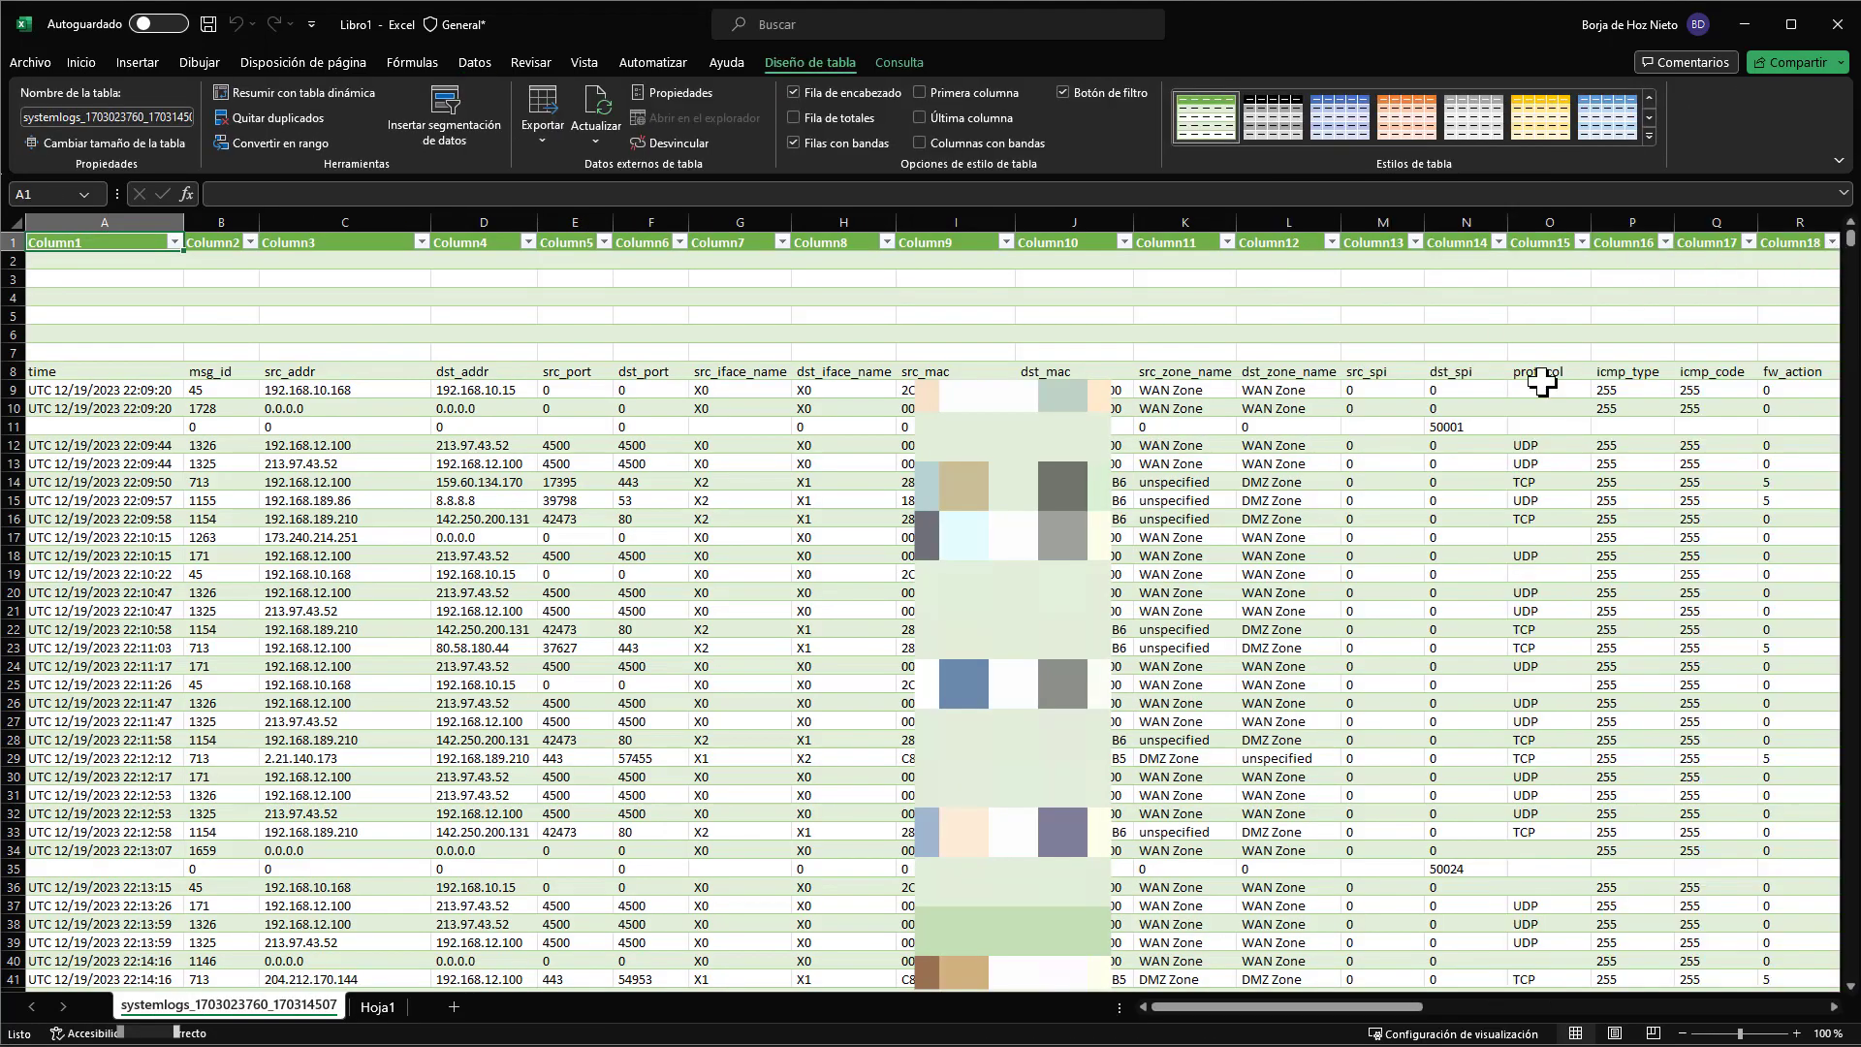
# Examine the imported log events down the rows and across the columns, including the message and policy details
pyautogui.scroll(-14, 1319, 555)
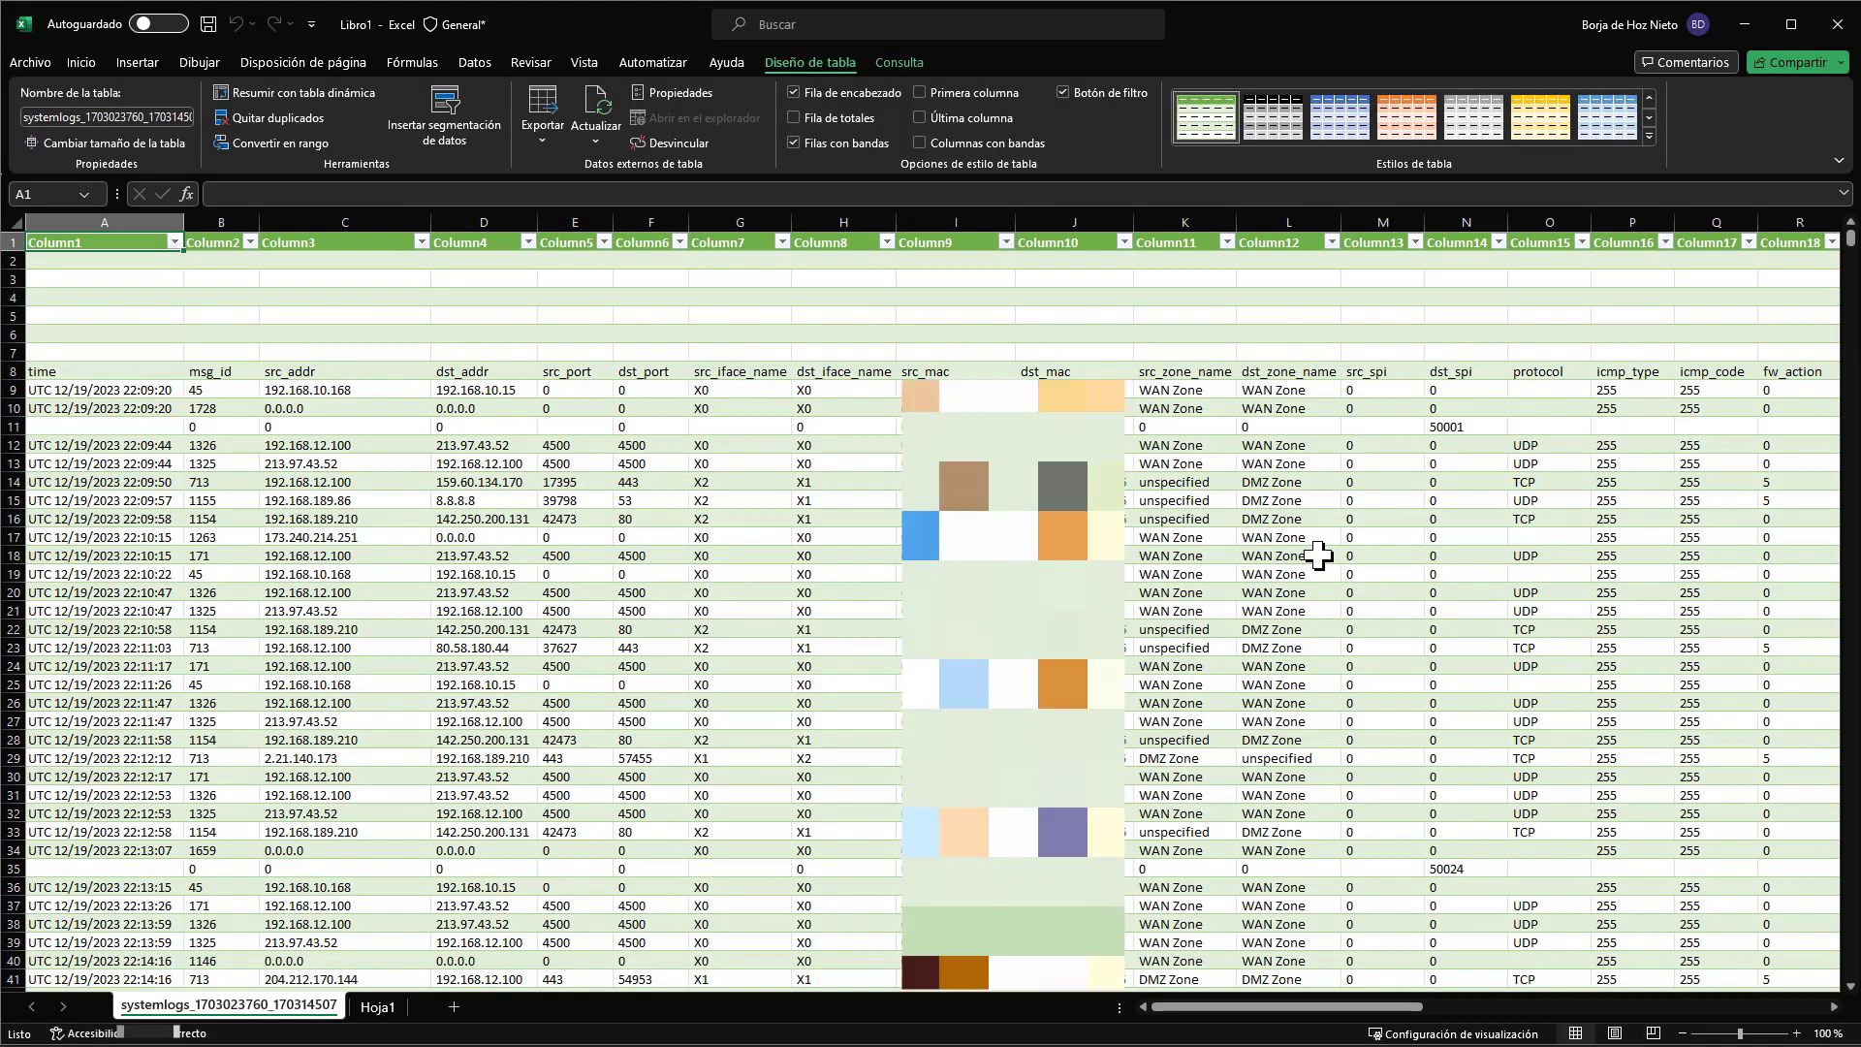
pyautogui.scroll(-8, 1310, 620)
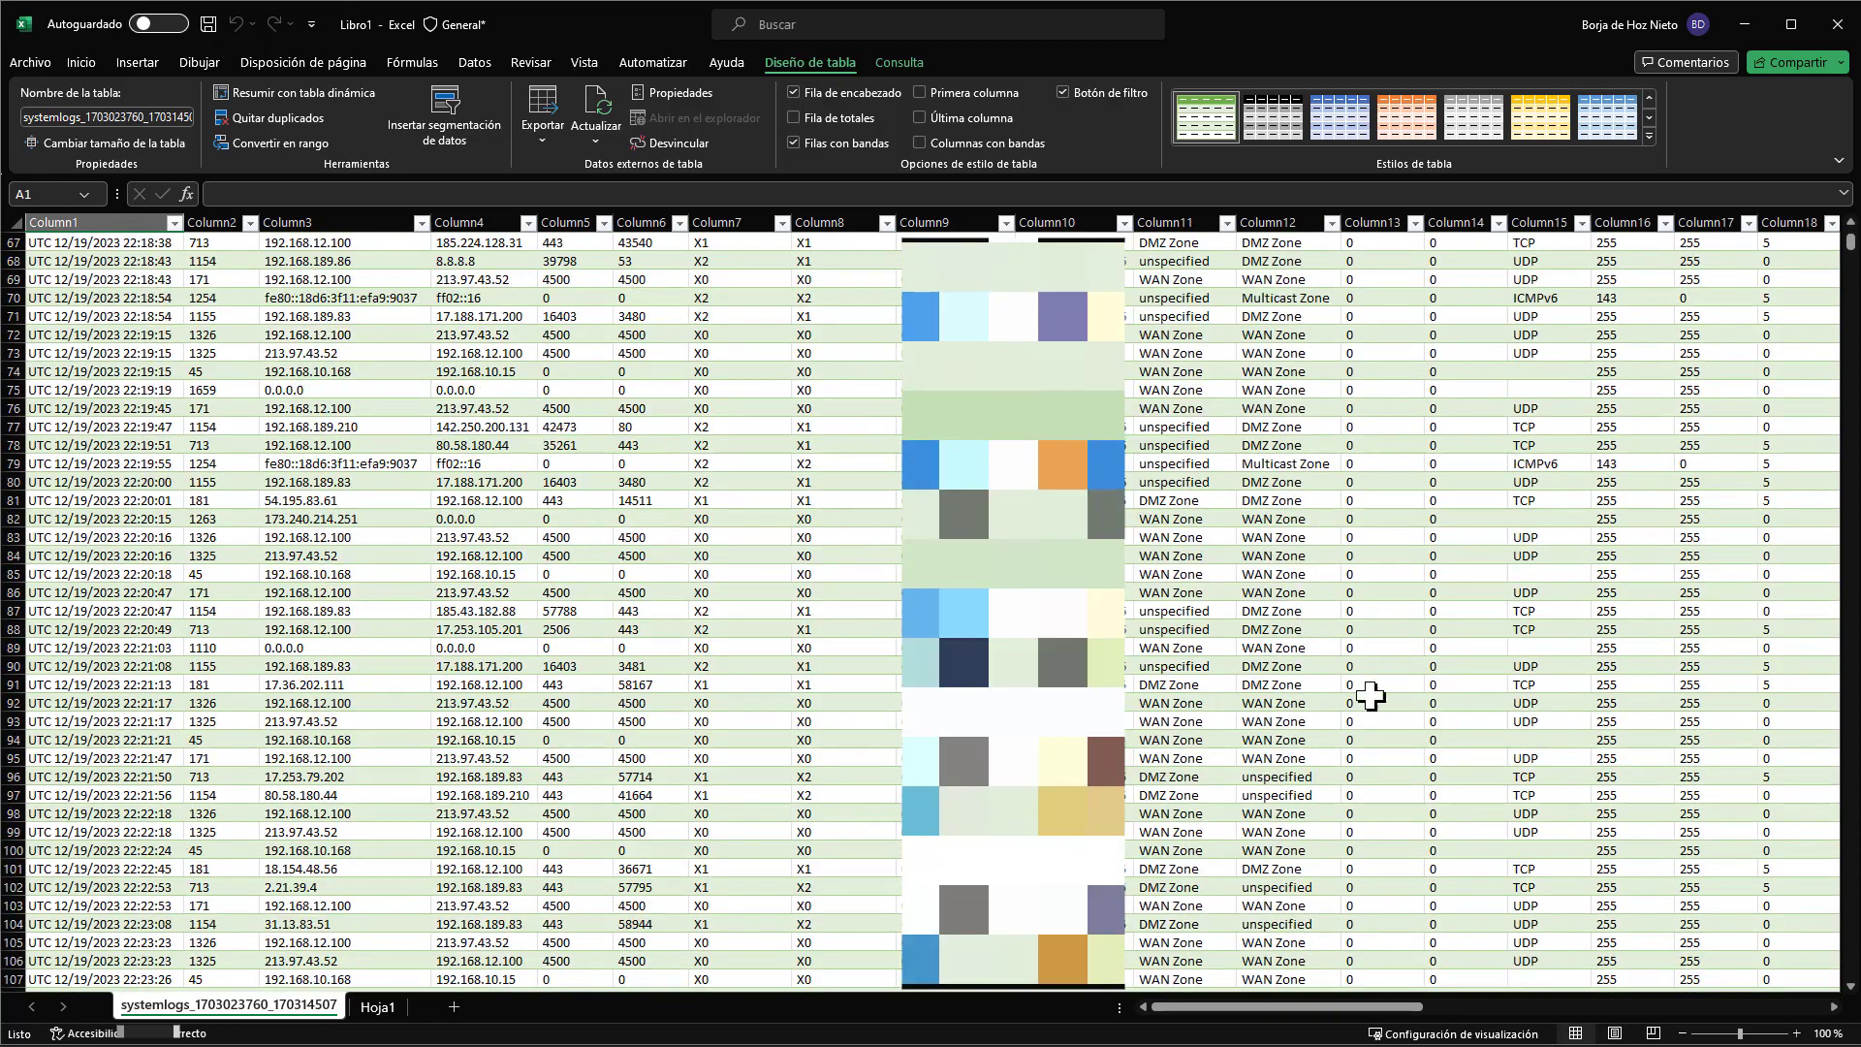
pyautogui.click(1403, 1006)
pyautogui.moveTo(1403, 1006); pyautogui.dragTo(1661, 1008)
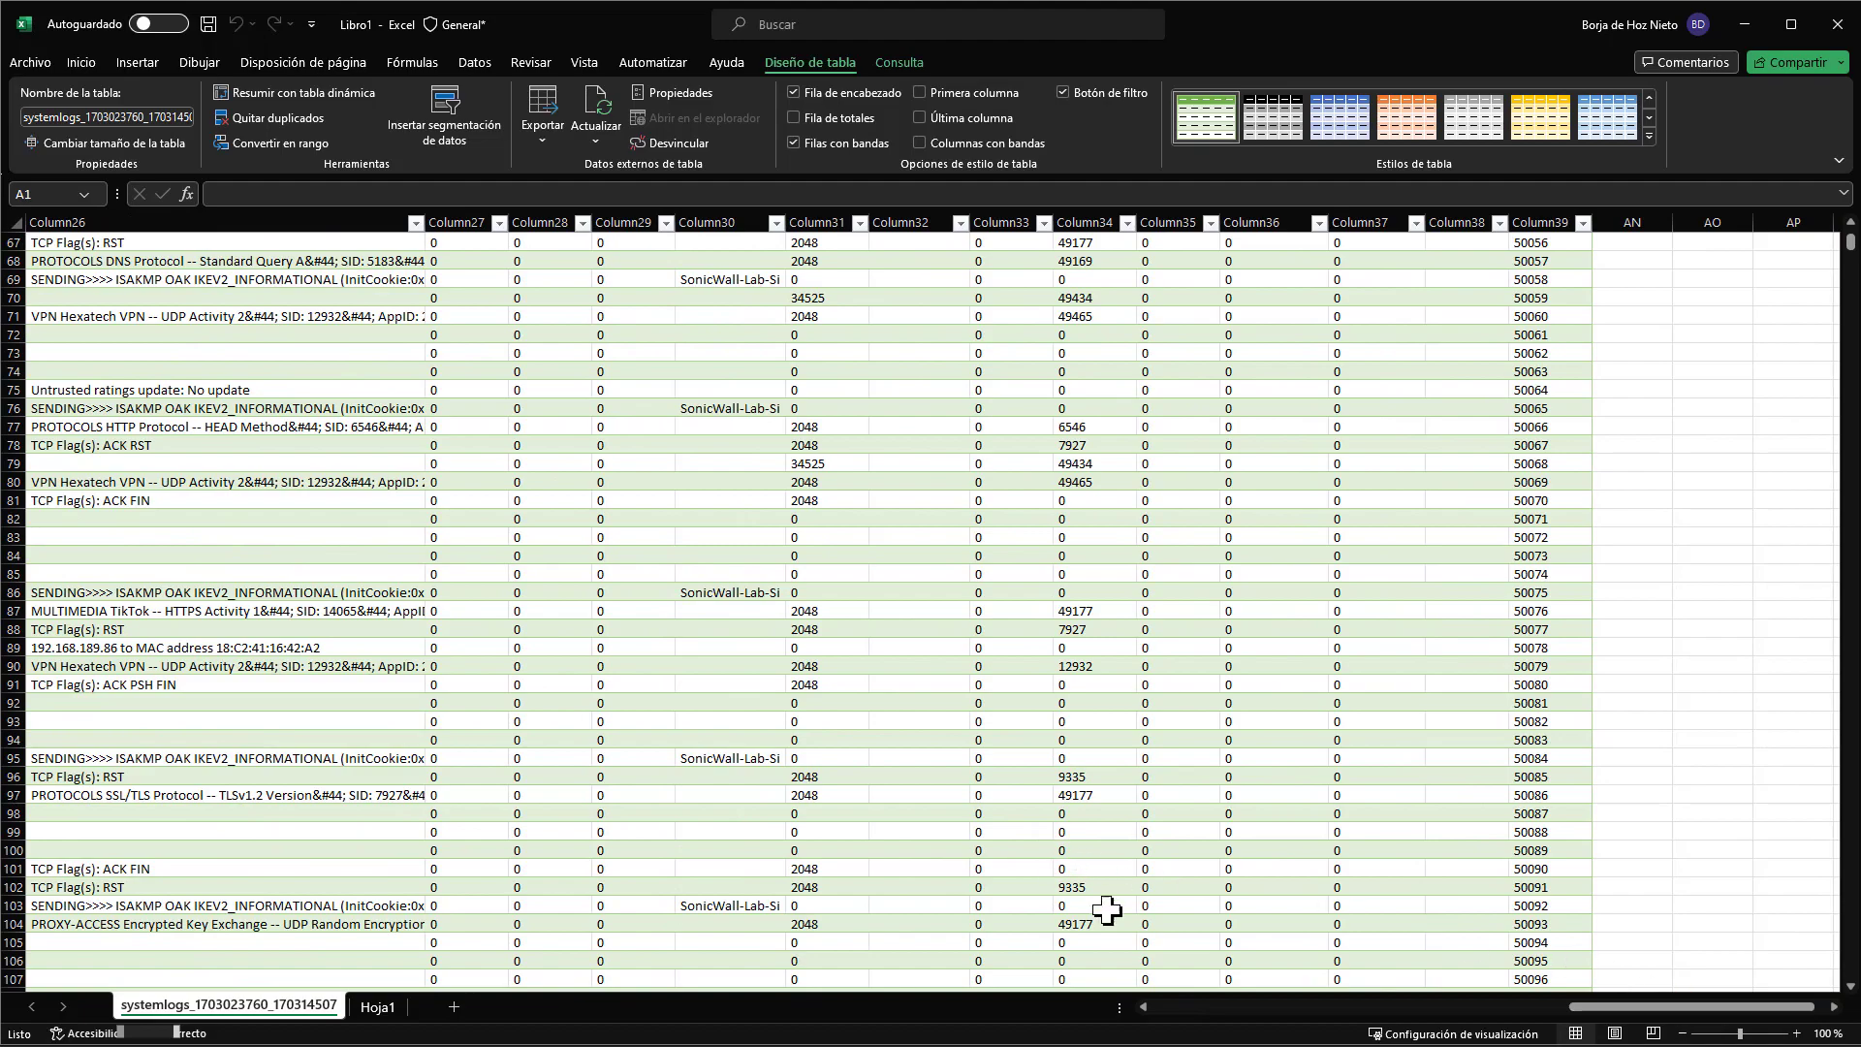
pyautogui.click(1292, 1006)
pyautogui.moveTo(1421, 1006); pyautogui.dragTo(1541, 1007)
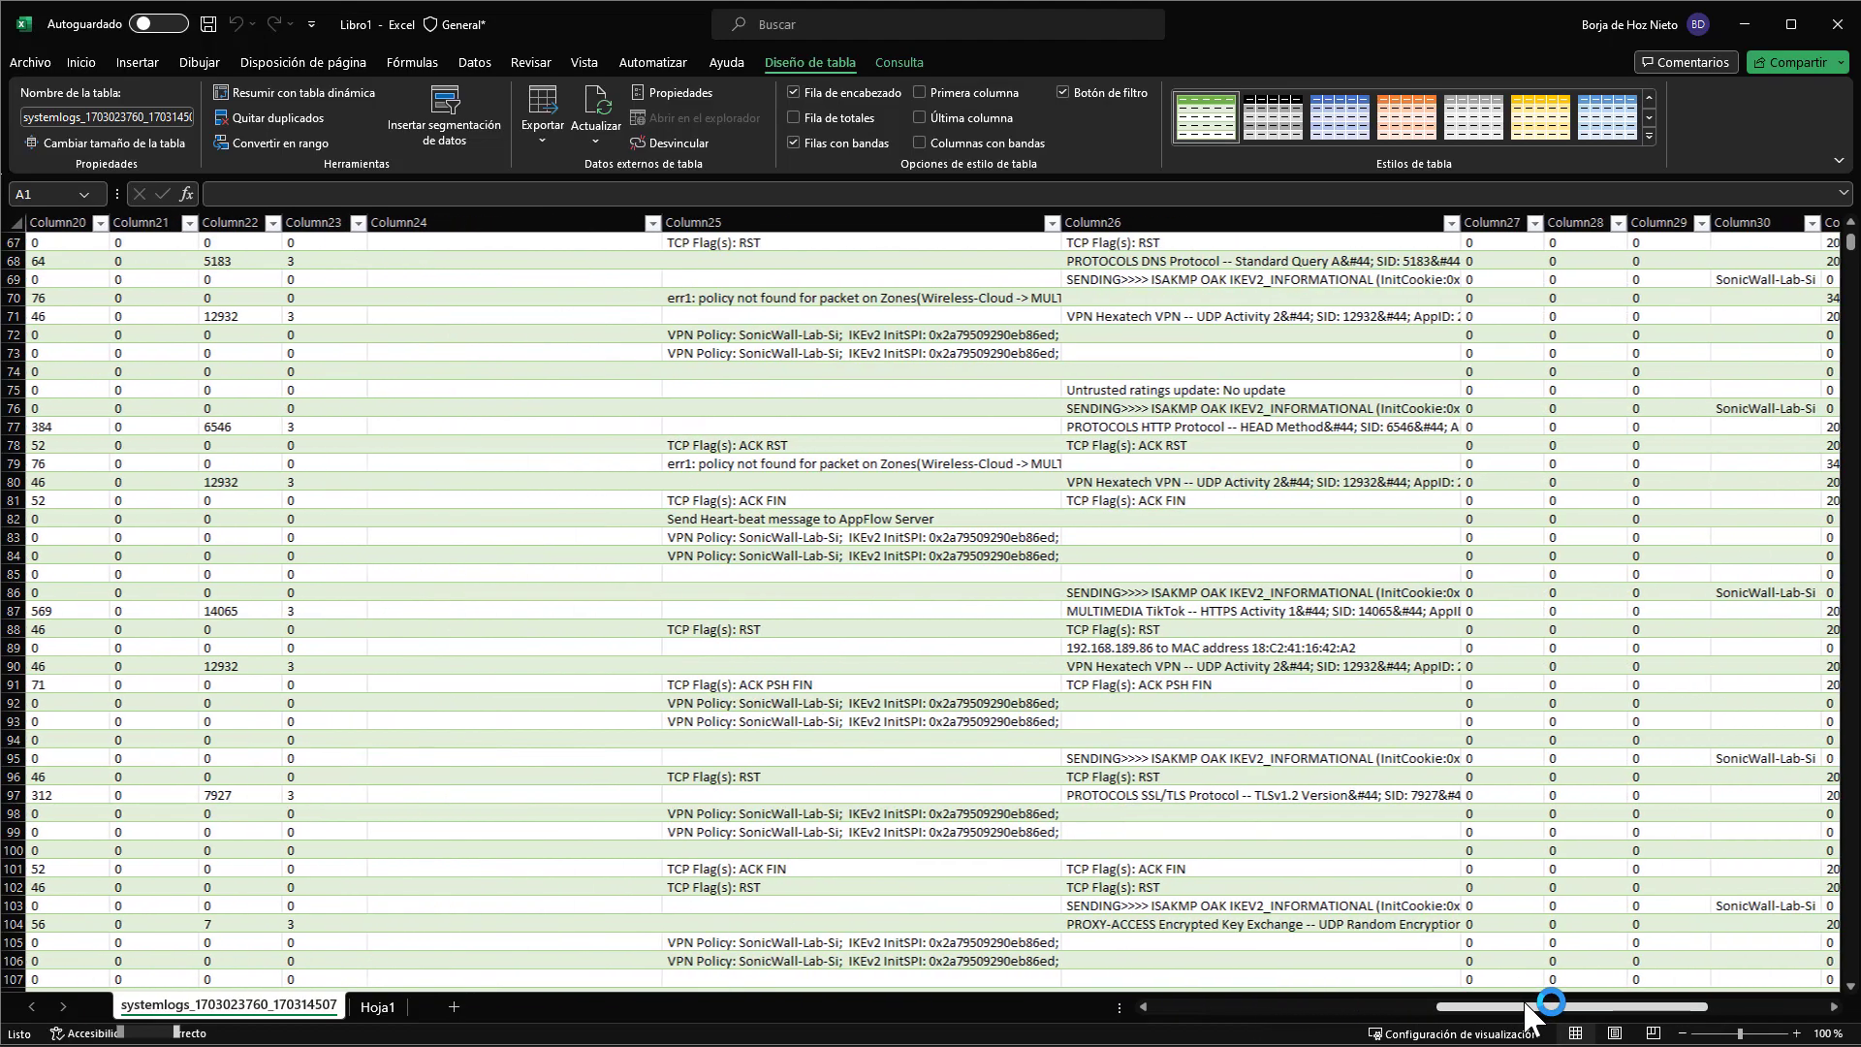
pyautogui.scroll(2, 1324, 826)
pyautogui.scroll(-15, 1325, 826)
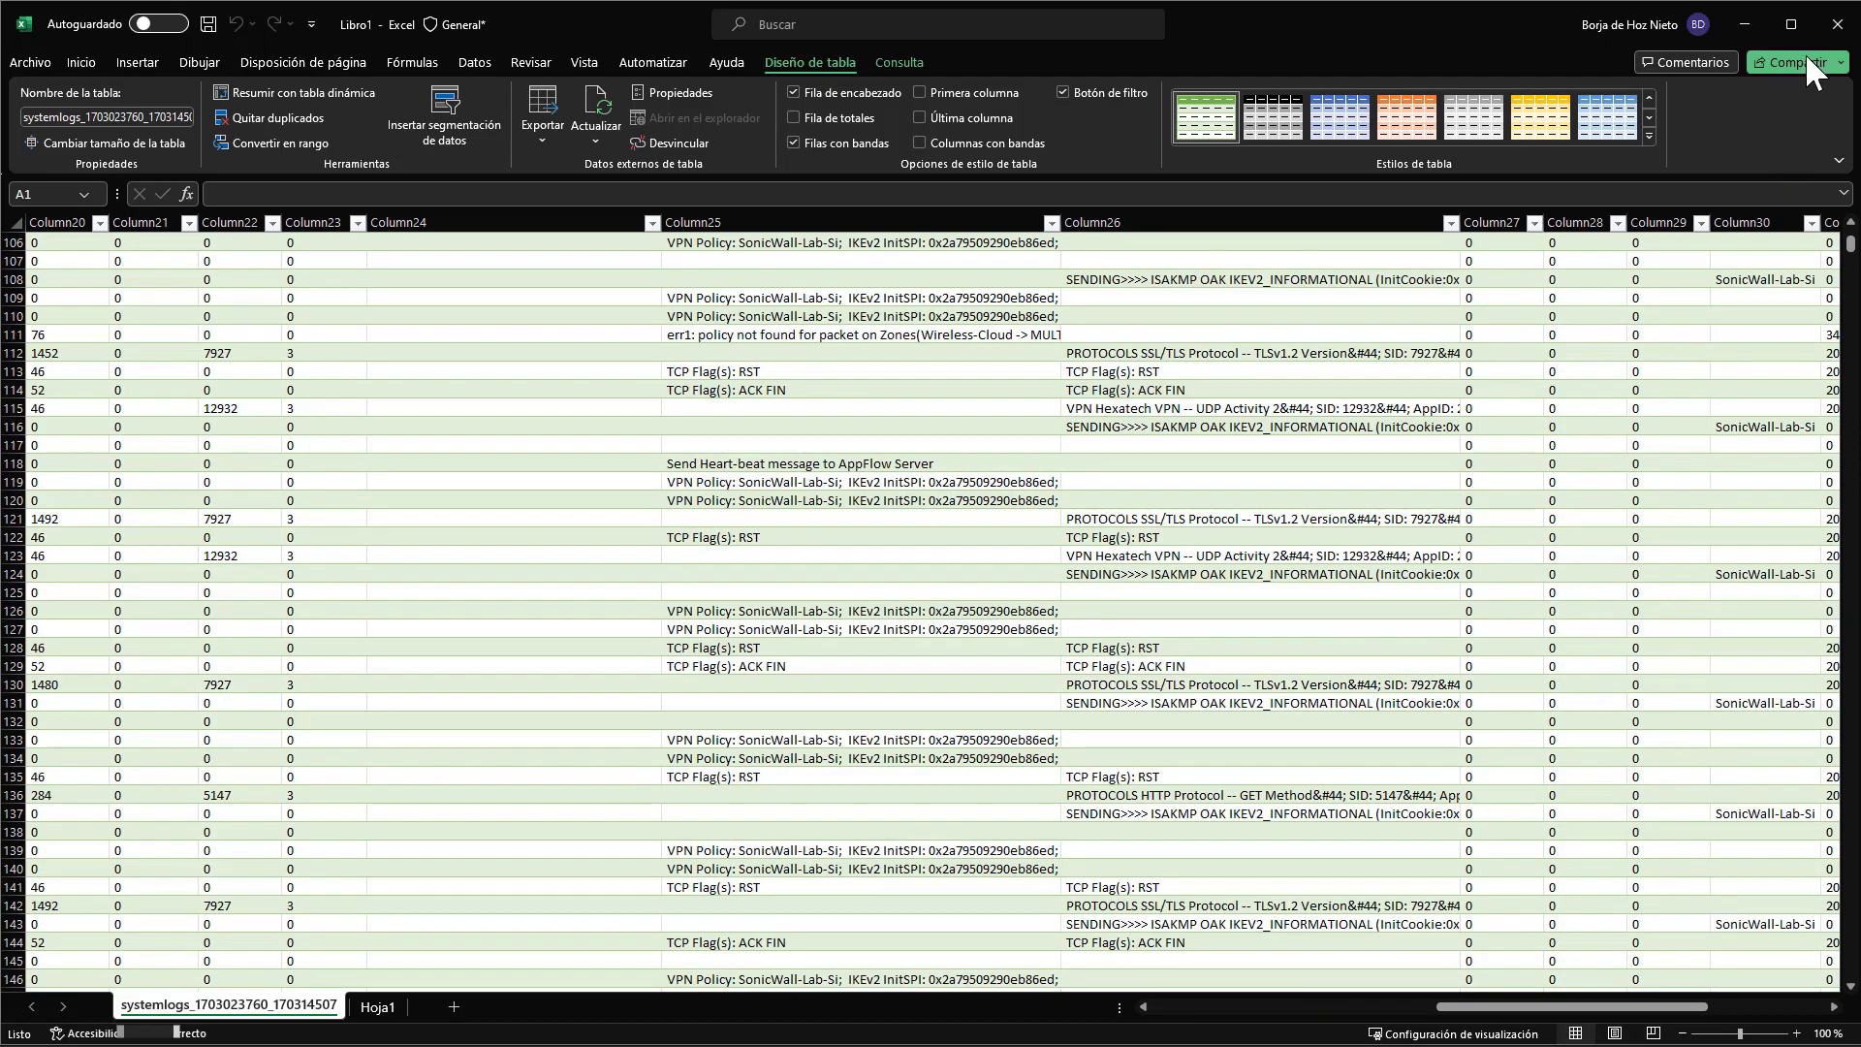
# Close the Excel workbook without saving and check the export options for the oldest stored system log file on the SonicWall storage page
pyautogui.click(1848, 22)
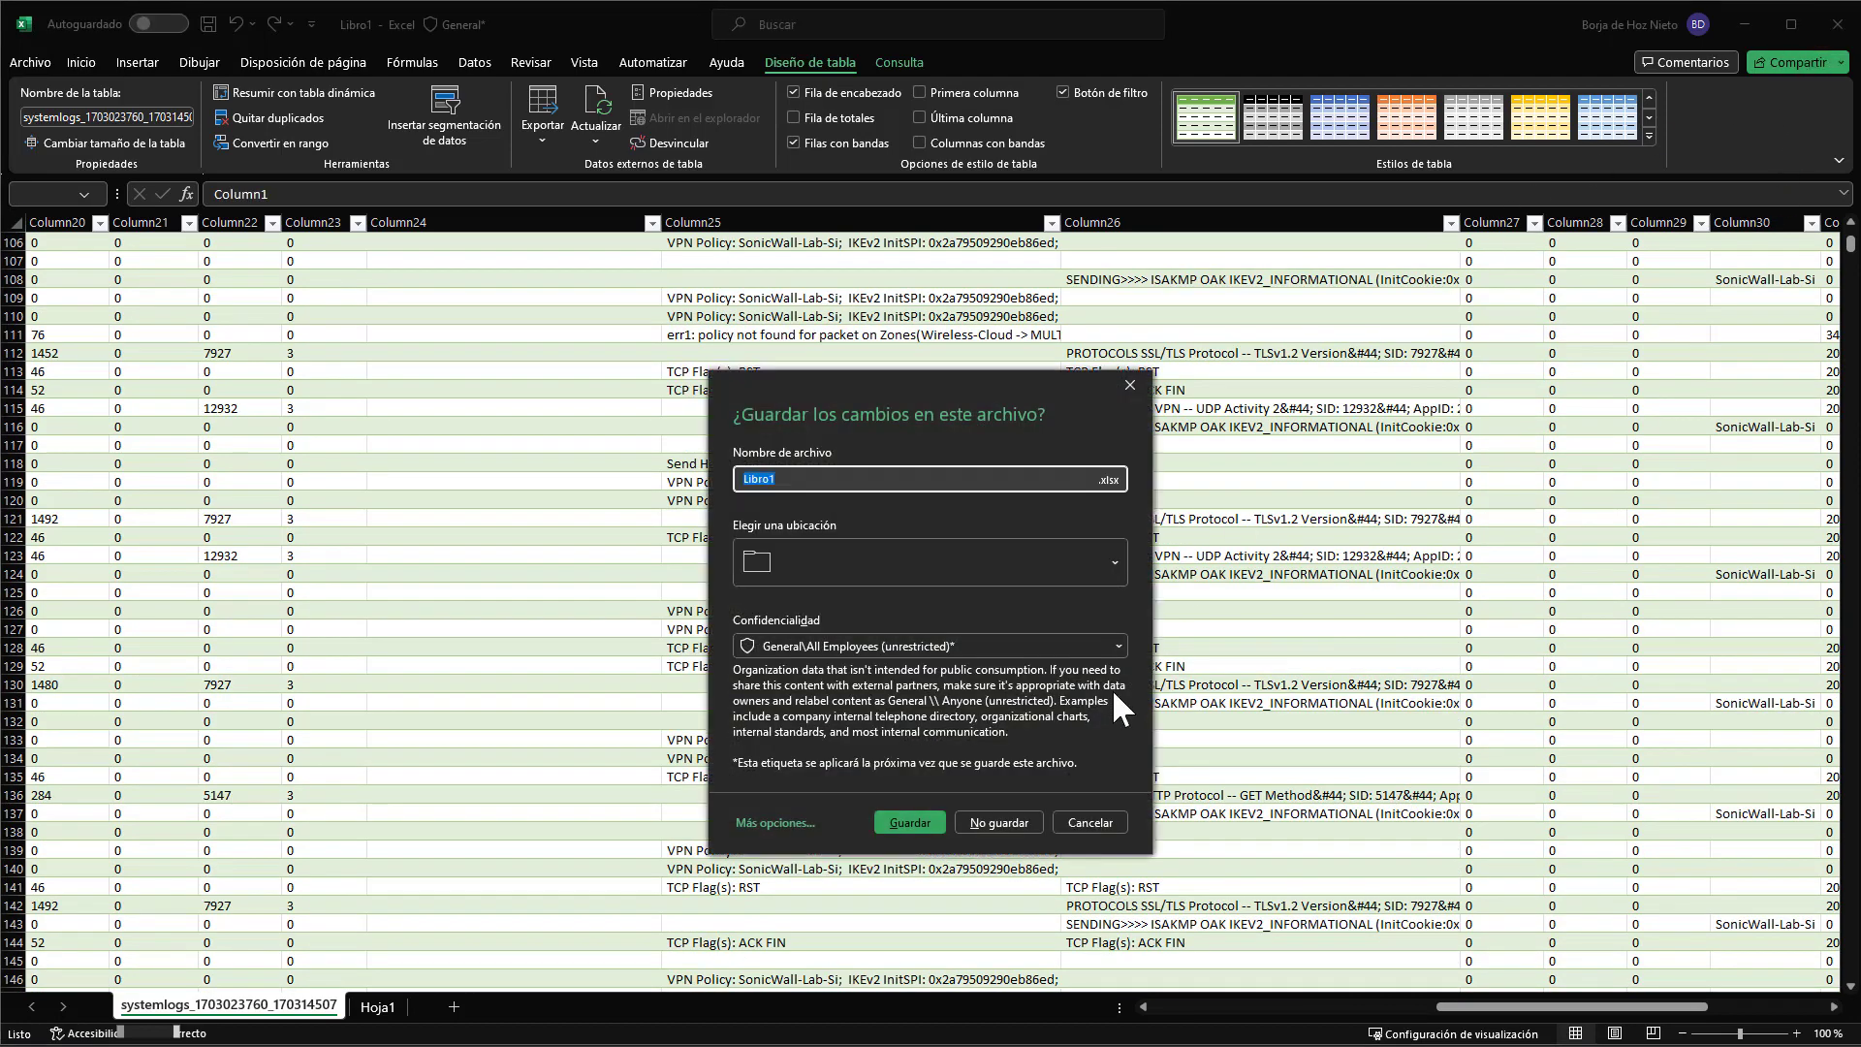
pyautogui.click(994, 820)
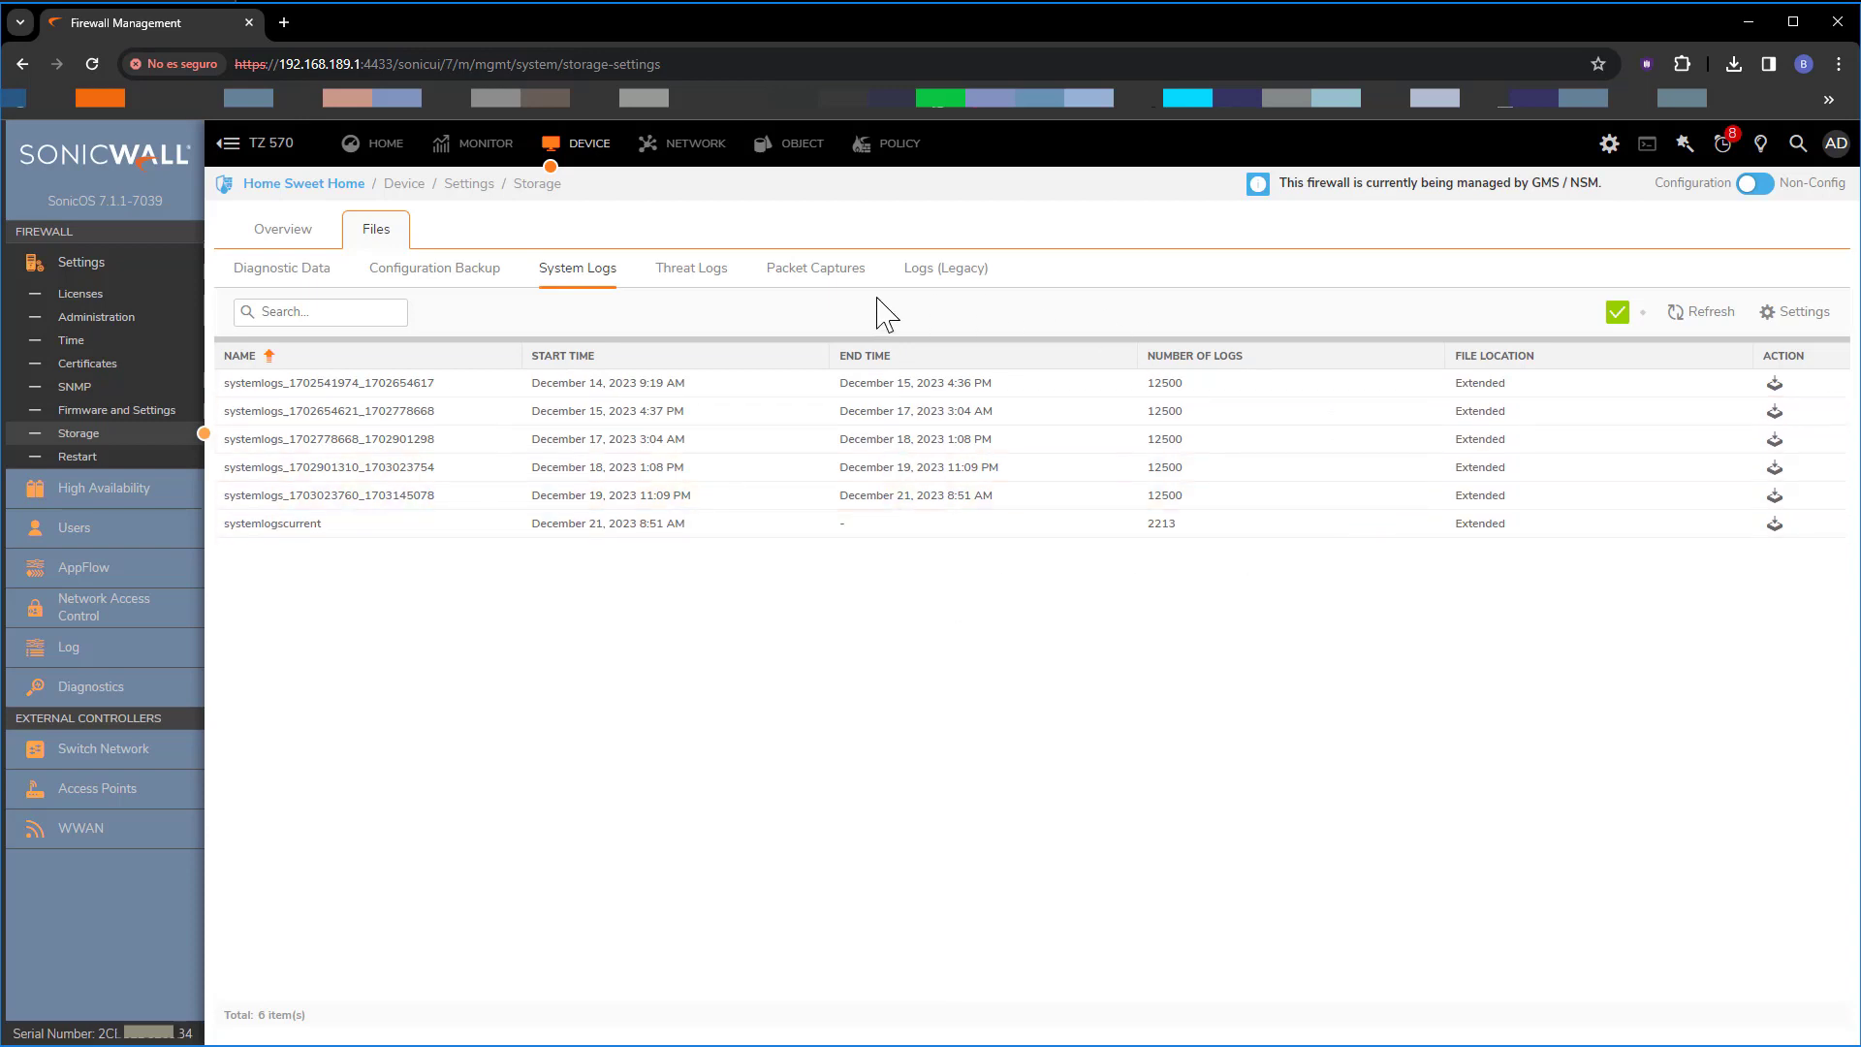
pyautogui.click(1780, 392)
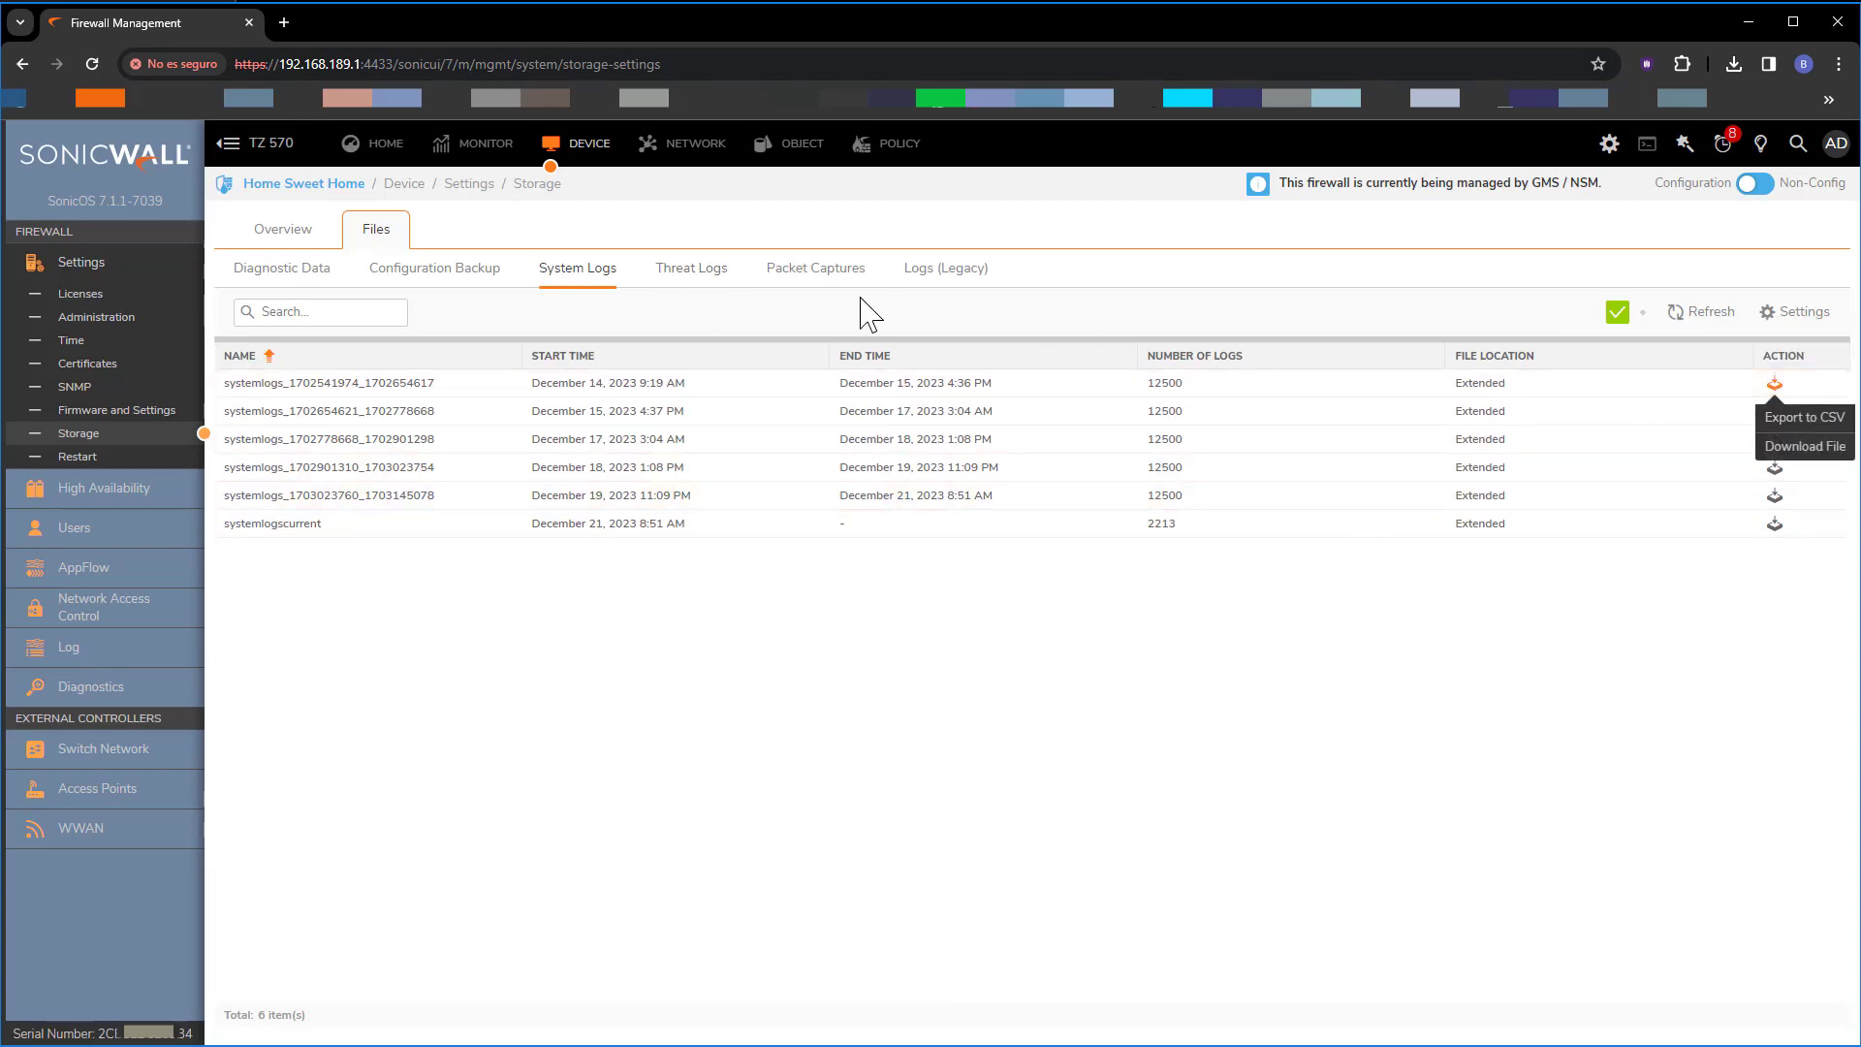
pyautogui.click(801, 312)
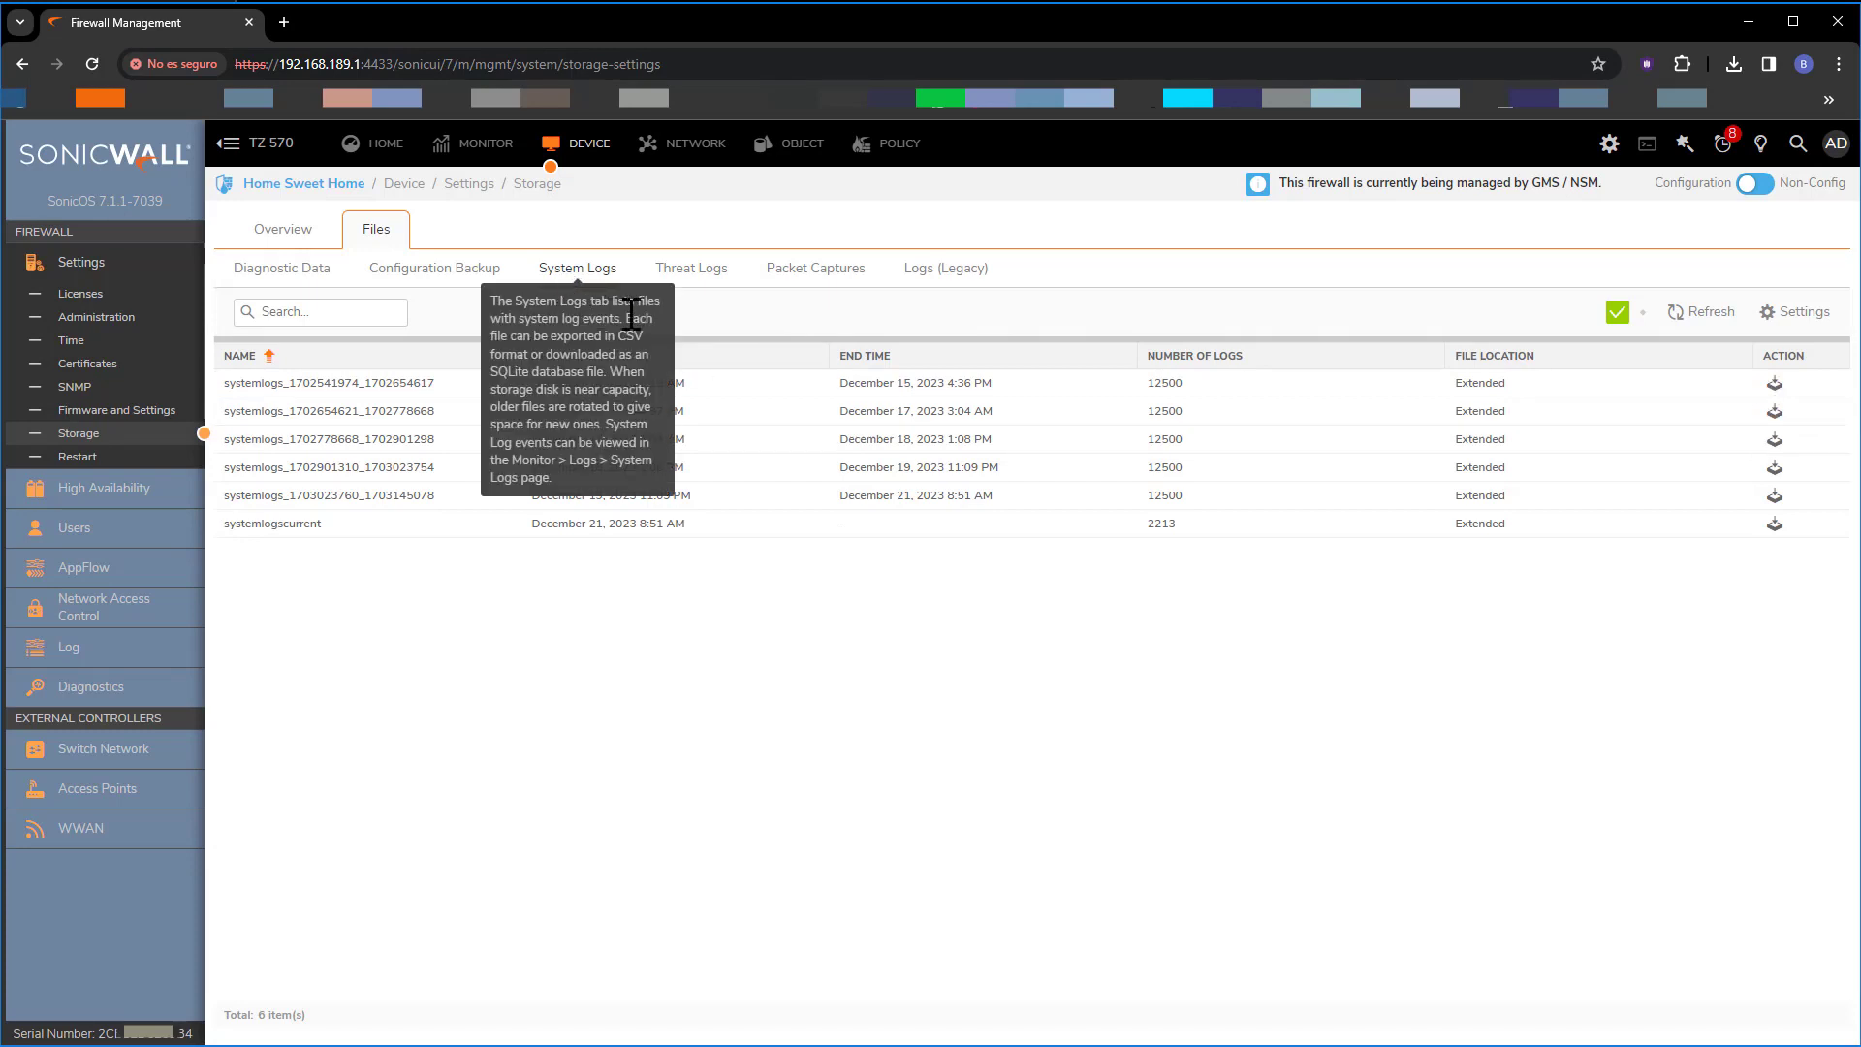
# Review the stored threat logs and check their logging-to-storage setting without changing it
pyautogui.click(706, 280)
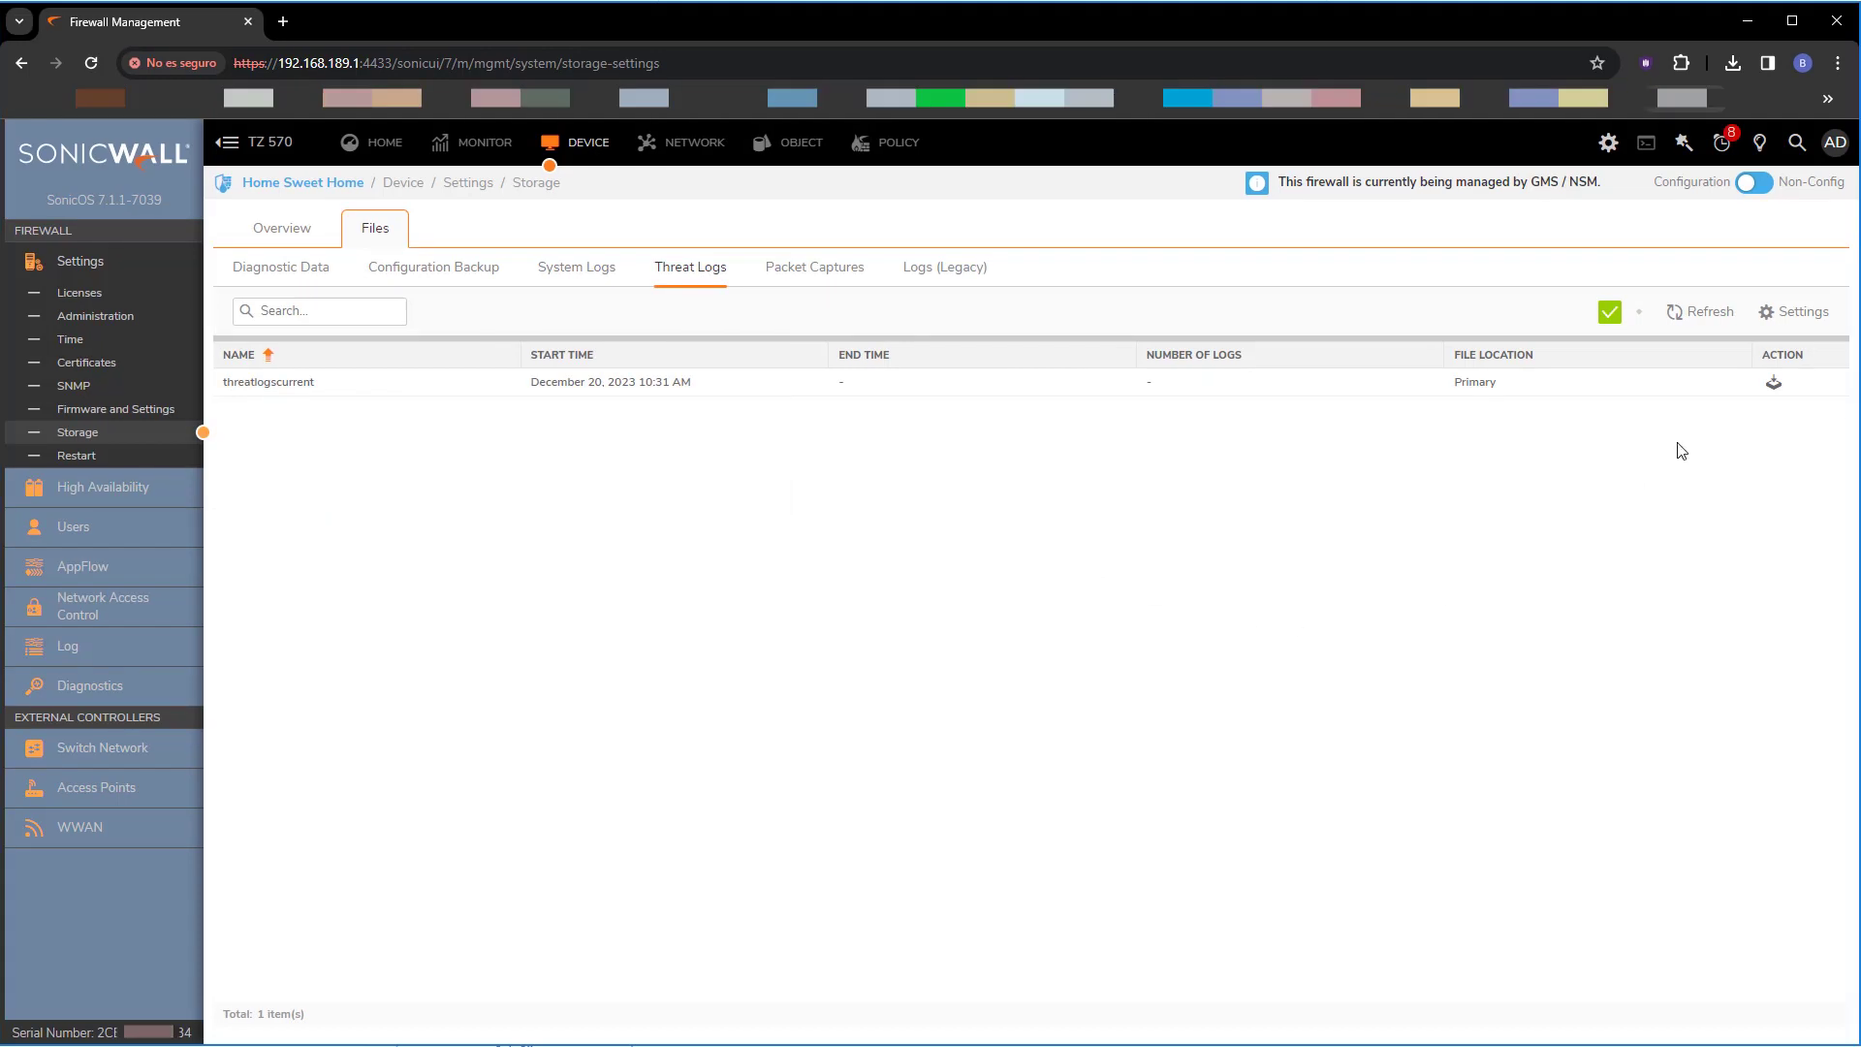
pyautogui.click(1774, 325)
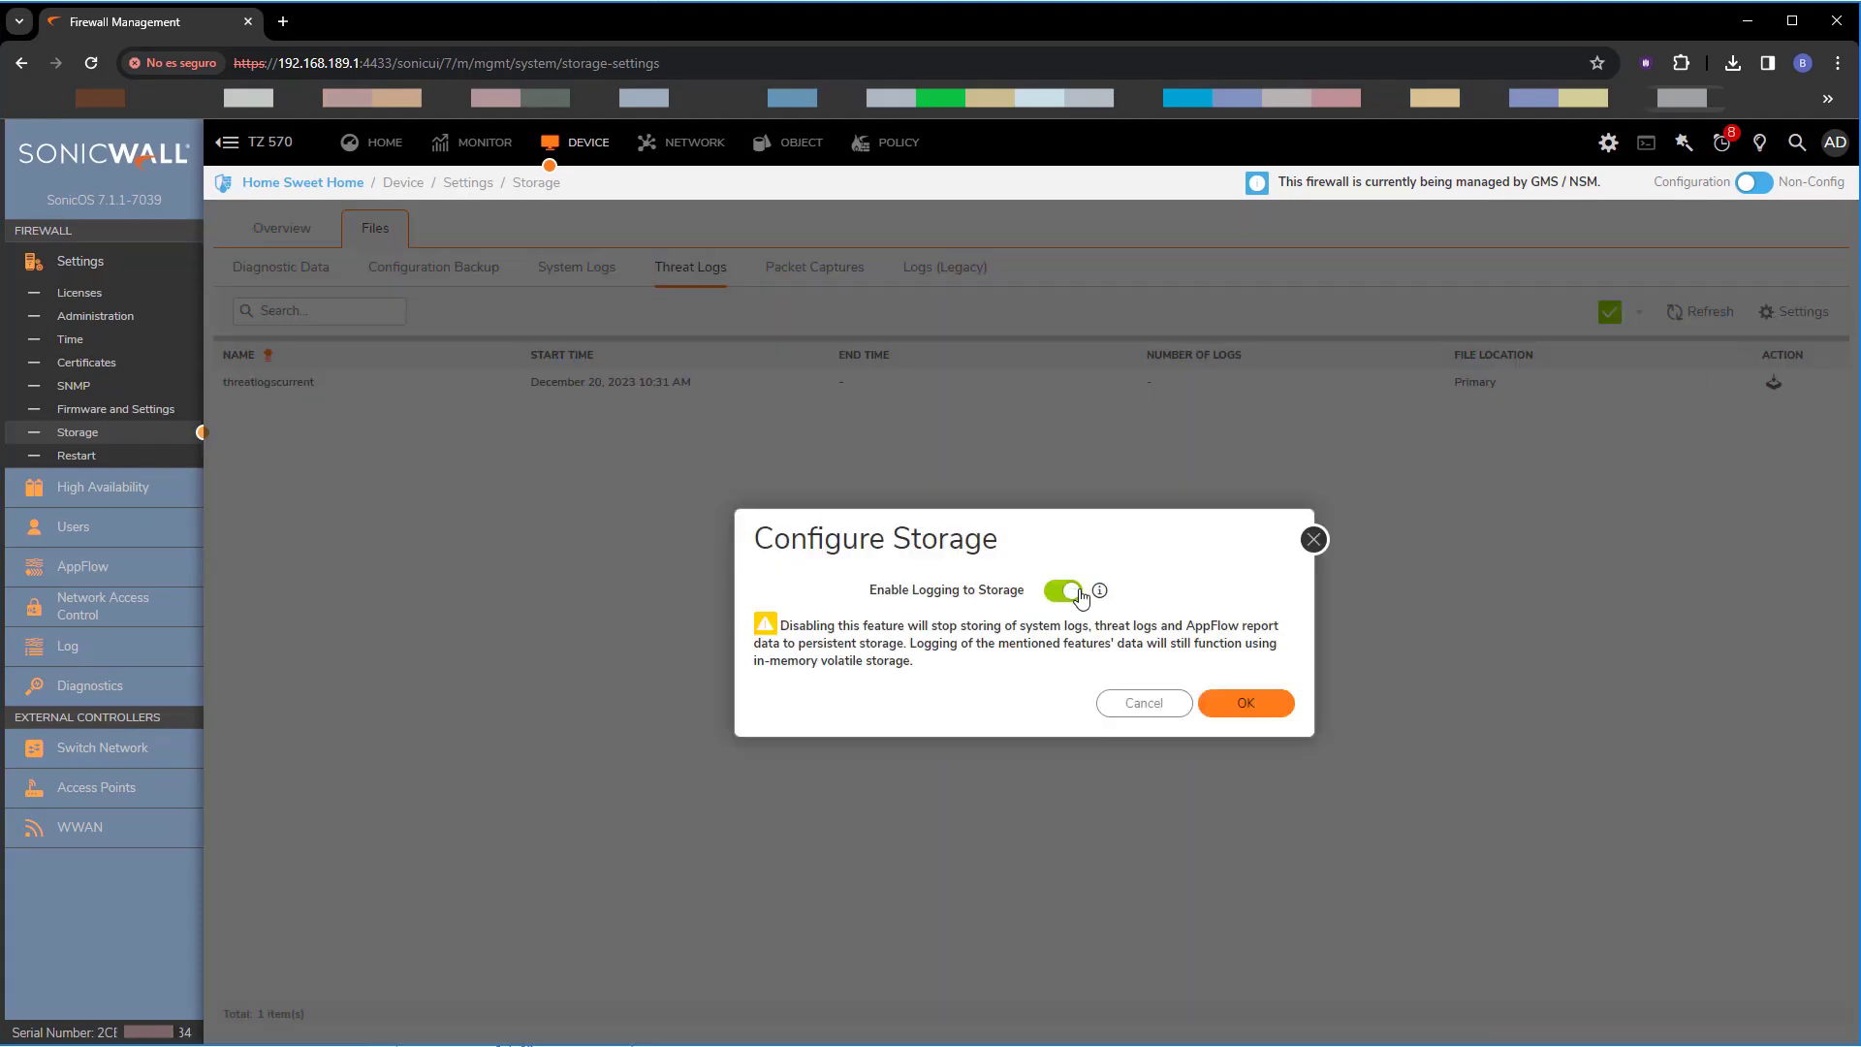
pyautogui.click(1315, 541)
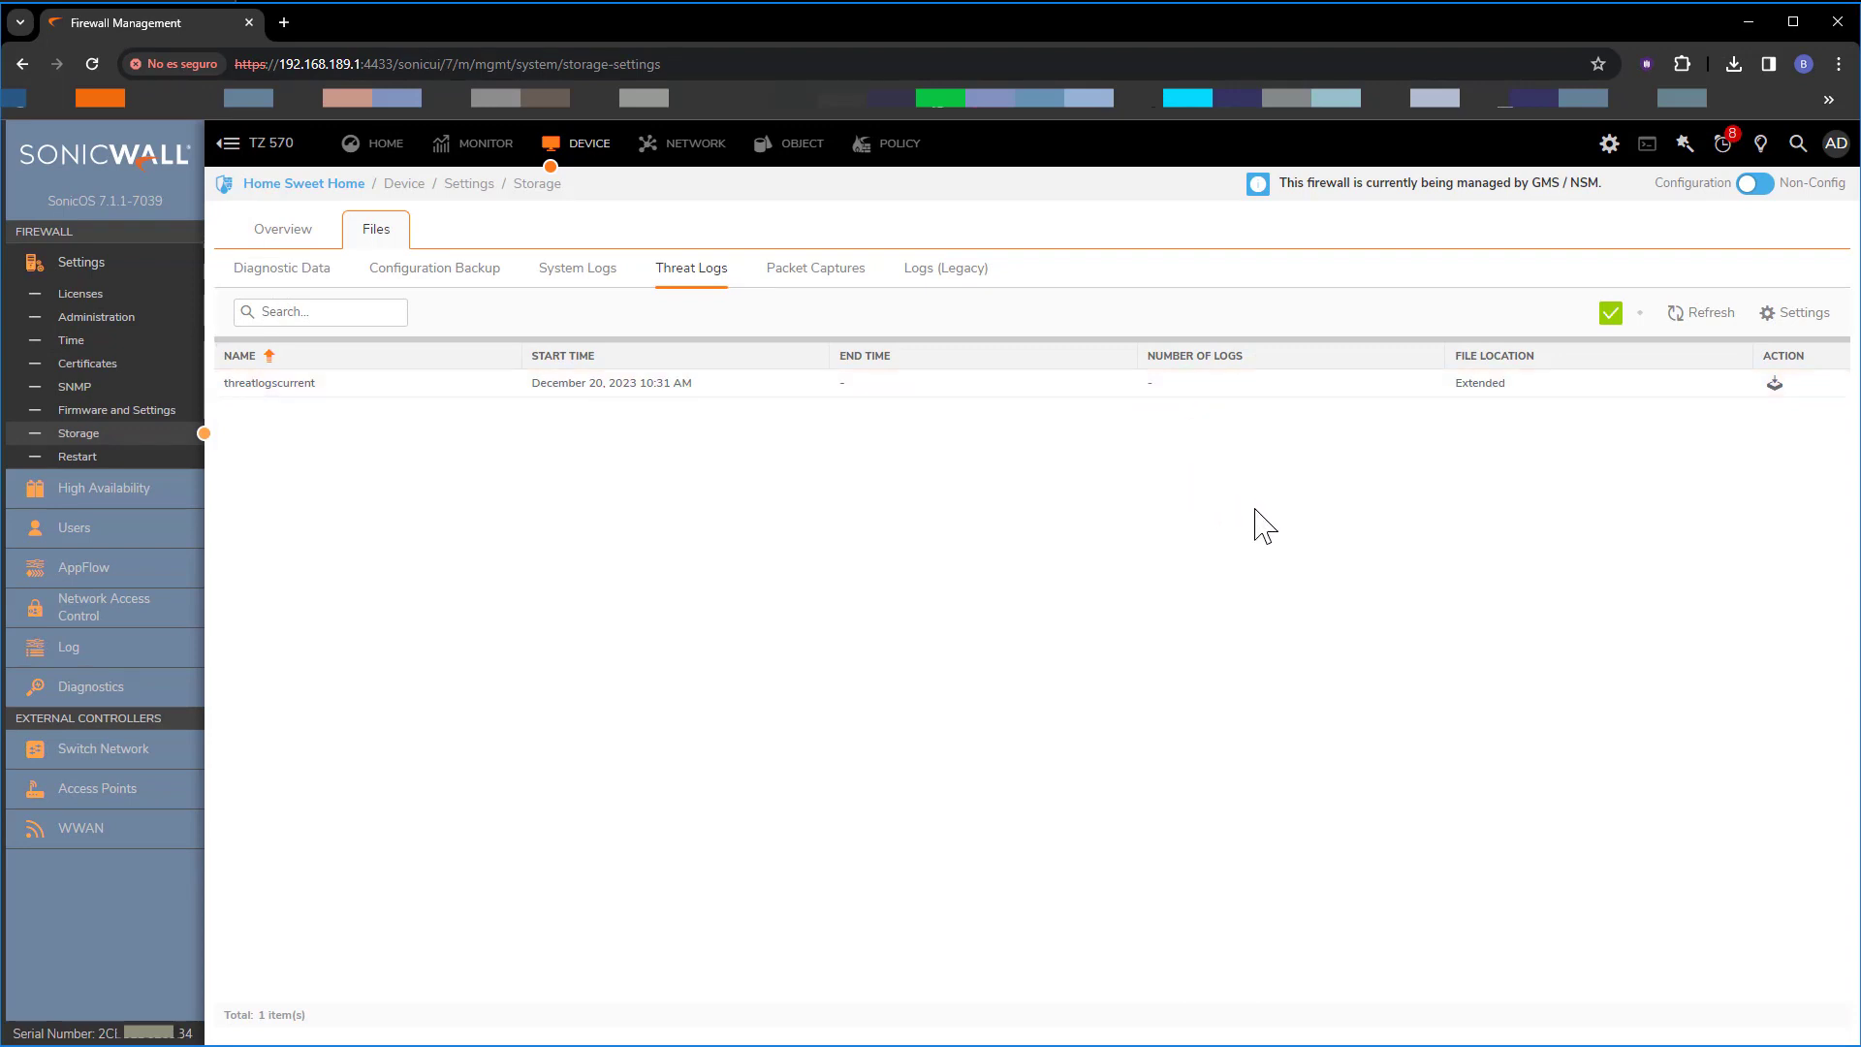
# Check the stored packet captures, then enable logging to storage in the Packet Monitor general settings and save
pyautogui.click(809, 281)
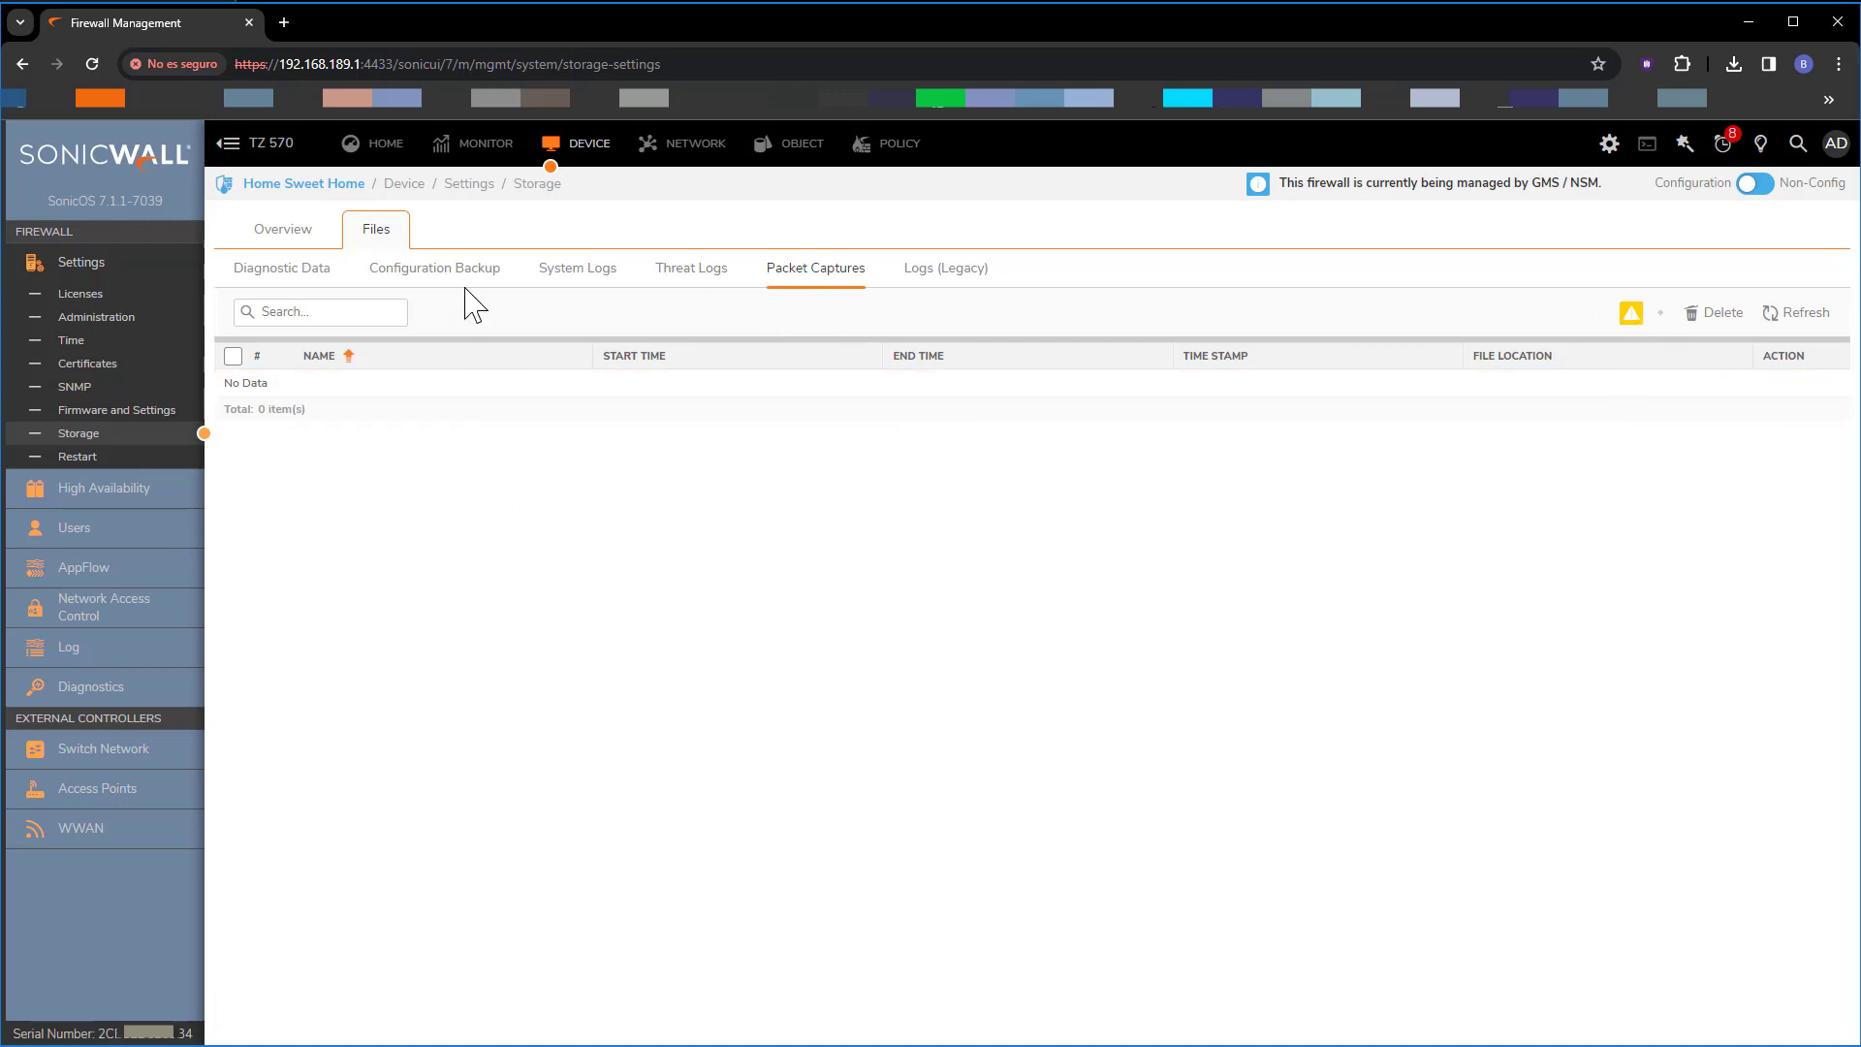
pyautogui.click(481, 143)
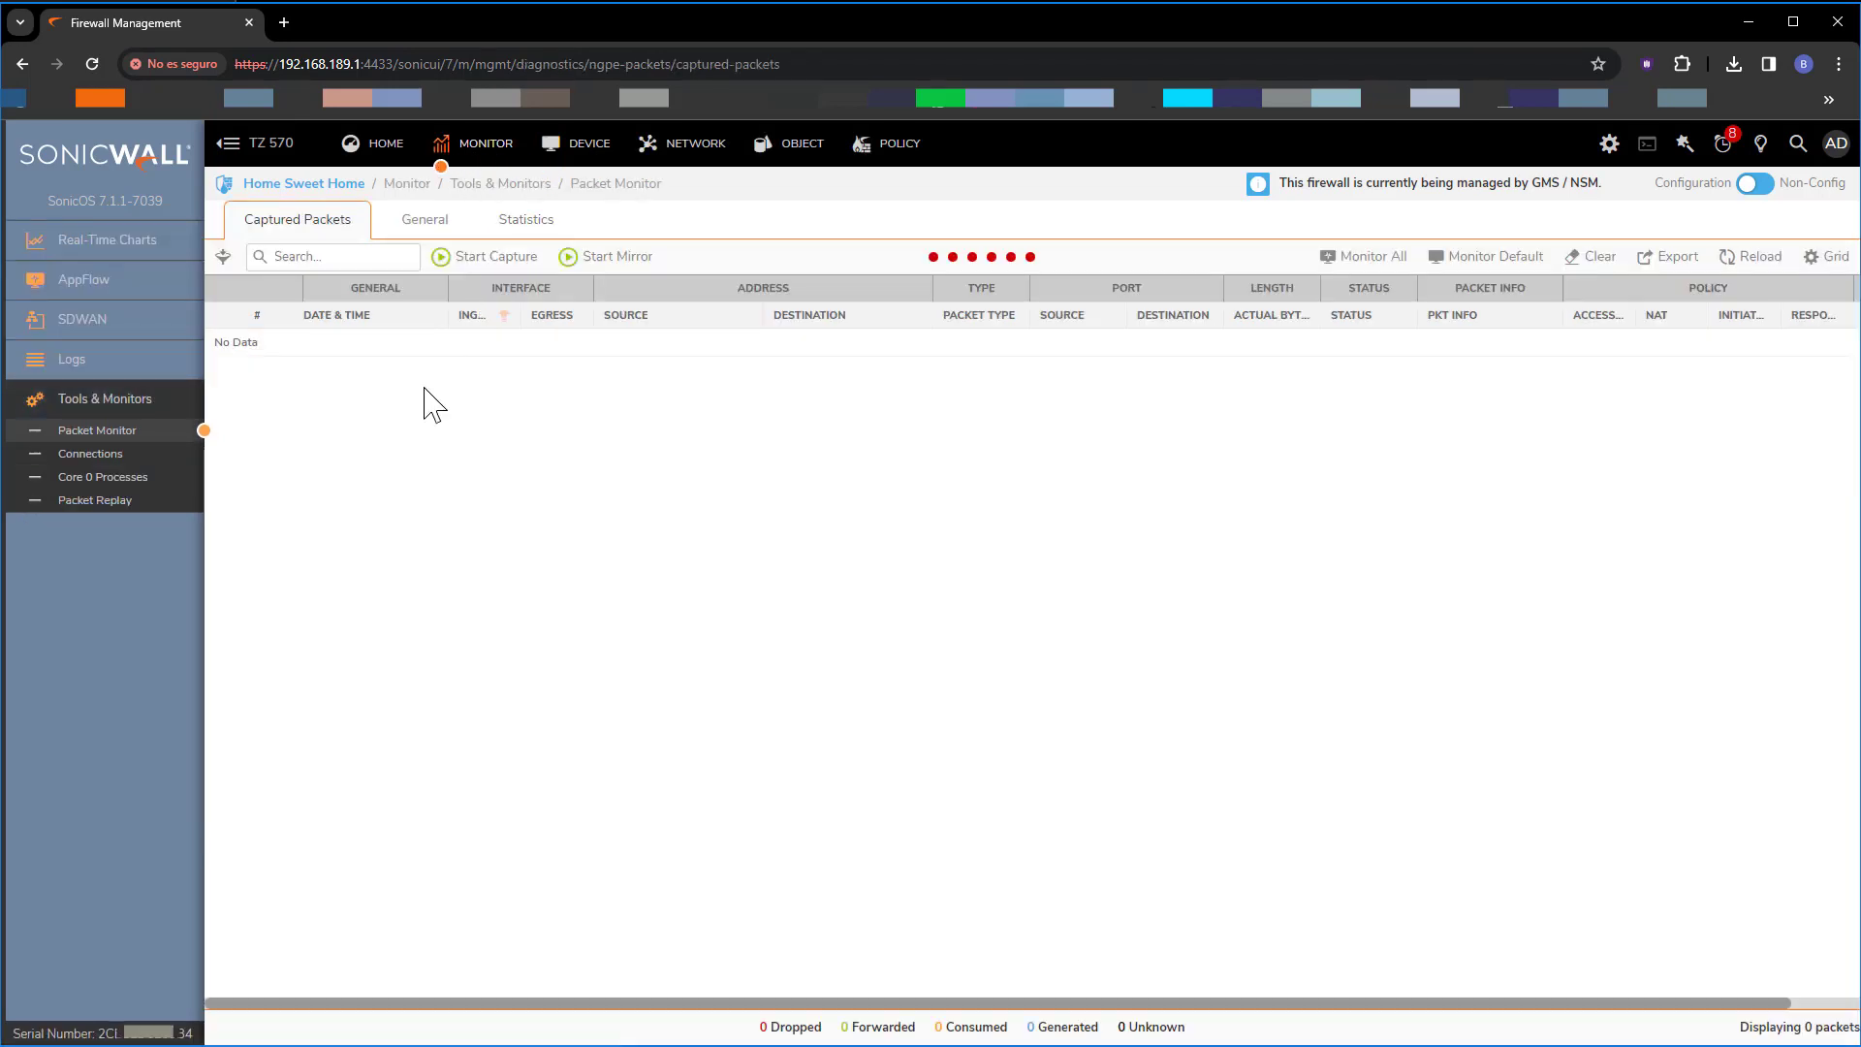
pyautogui.click(436, 230)
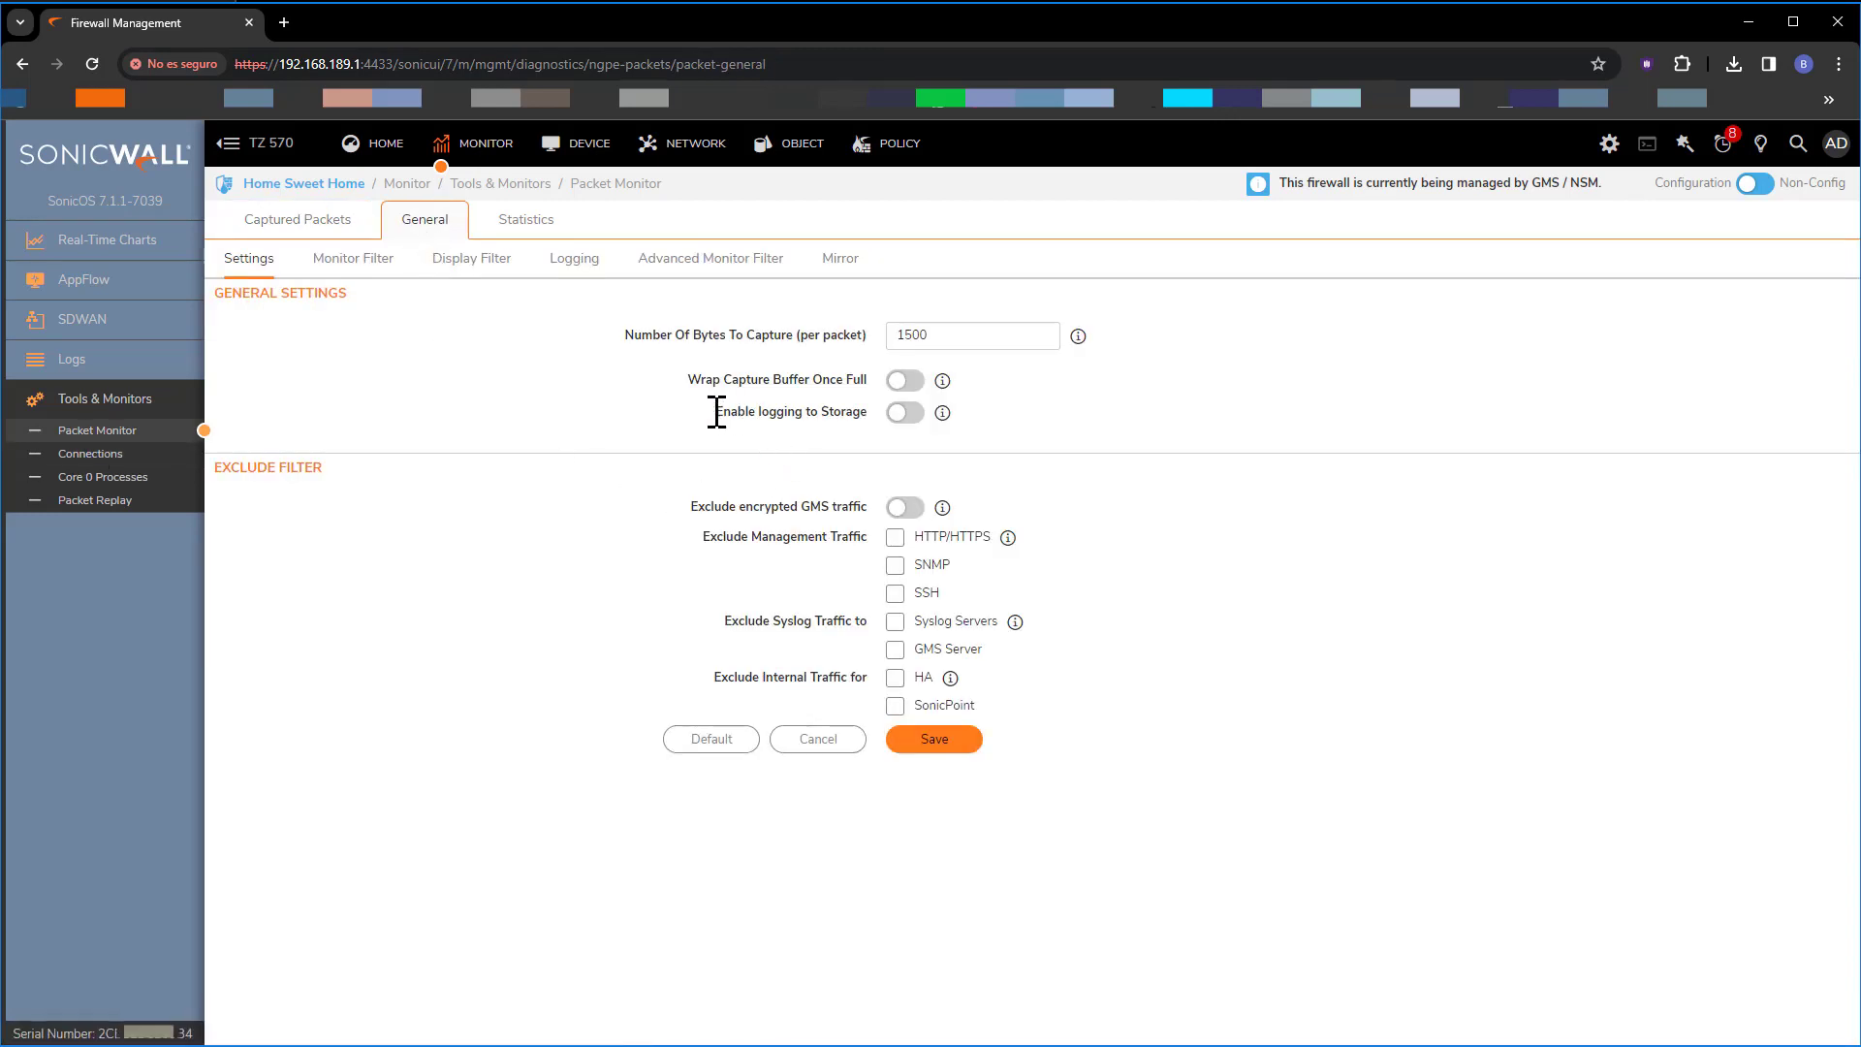
pyautogui.moveTo(716, 412); pyautogui.dragTo(866, 414)
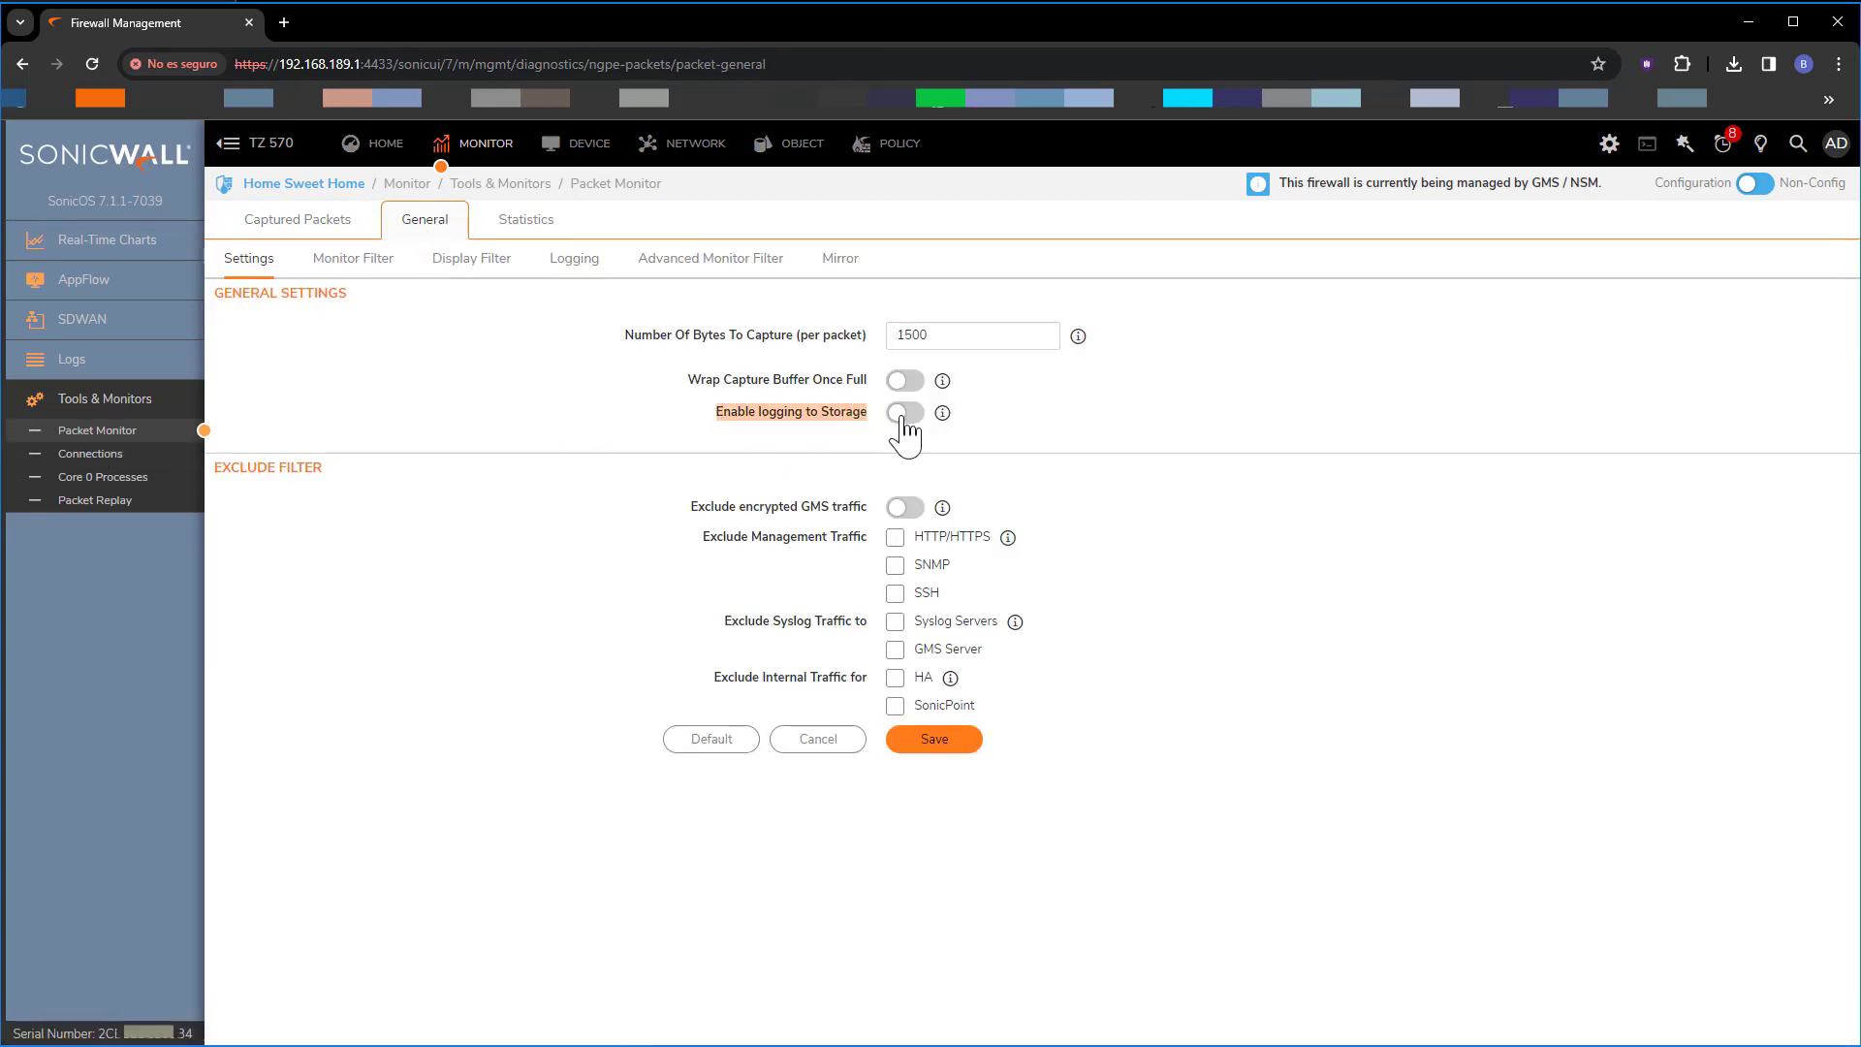
pyautogui.click(1013, 417)
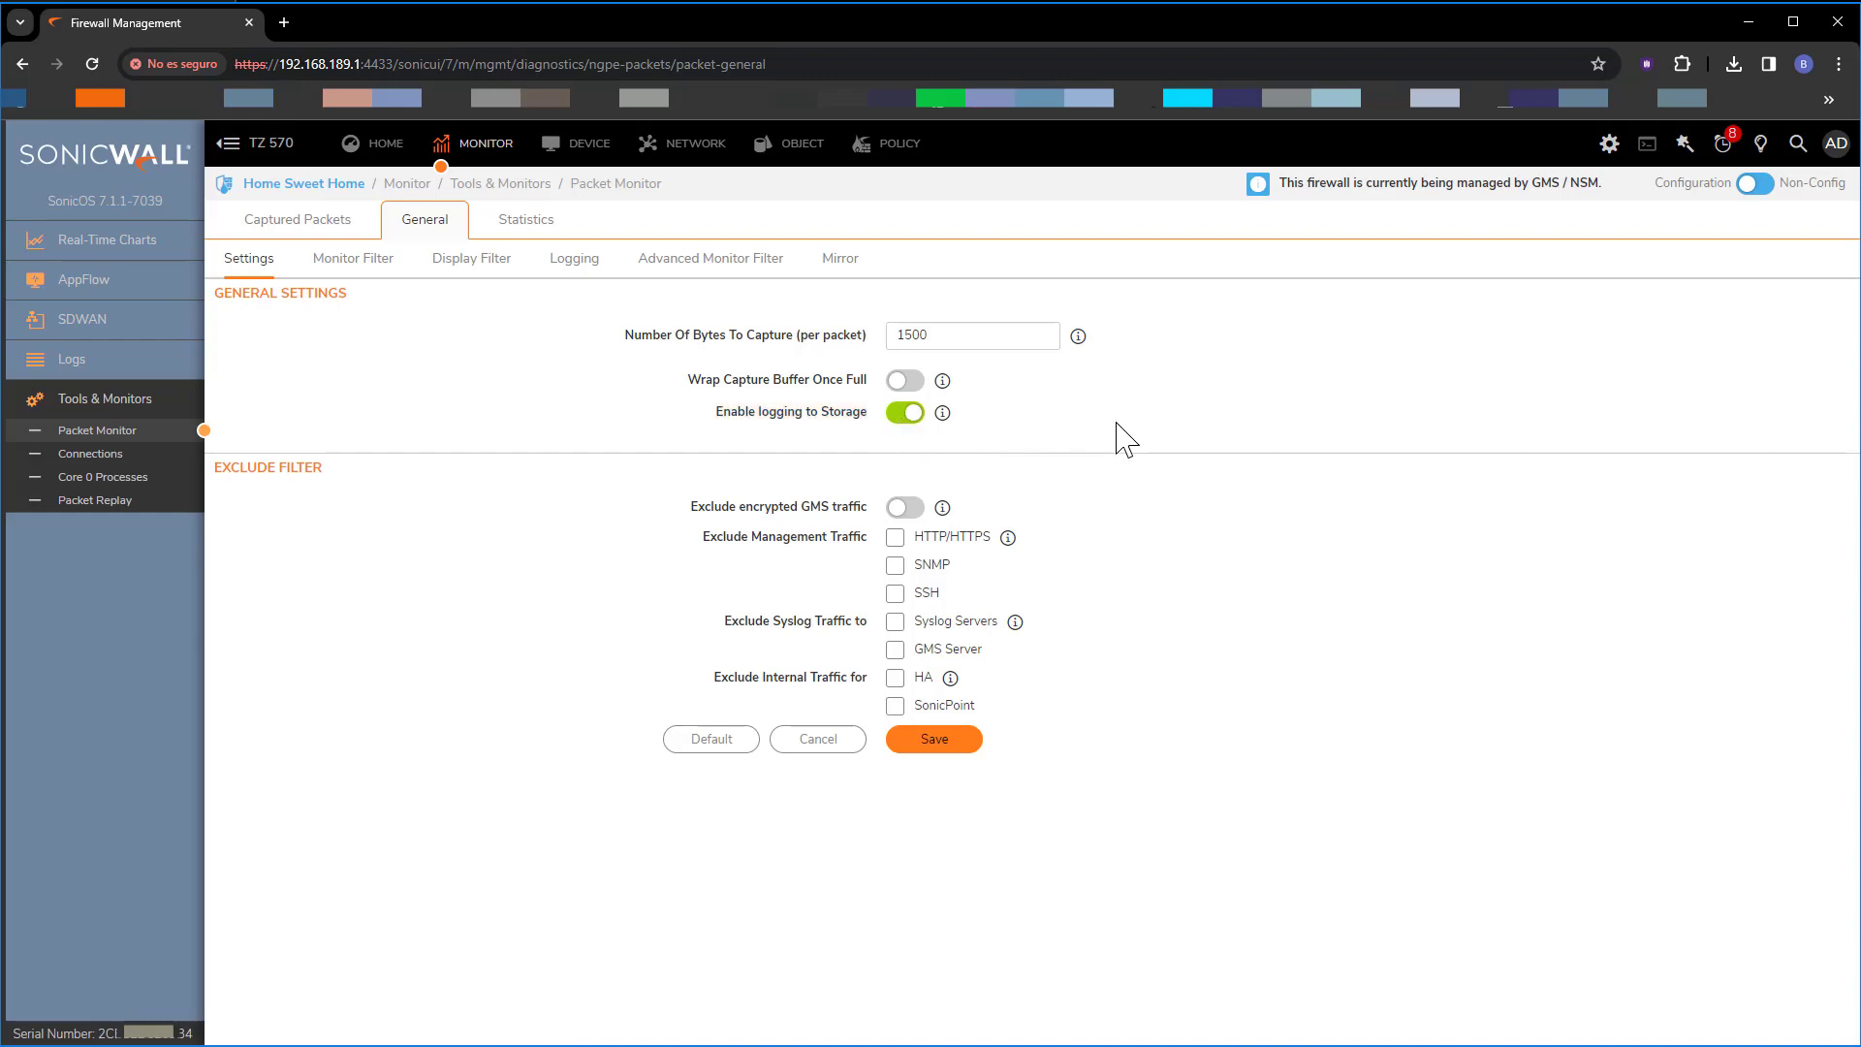
pyautogui.click(945, 755)
pyautogui.click(1833, 230)
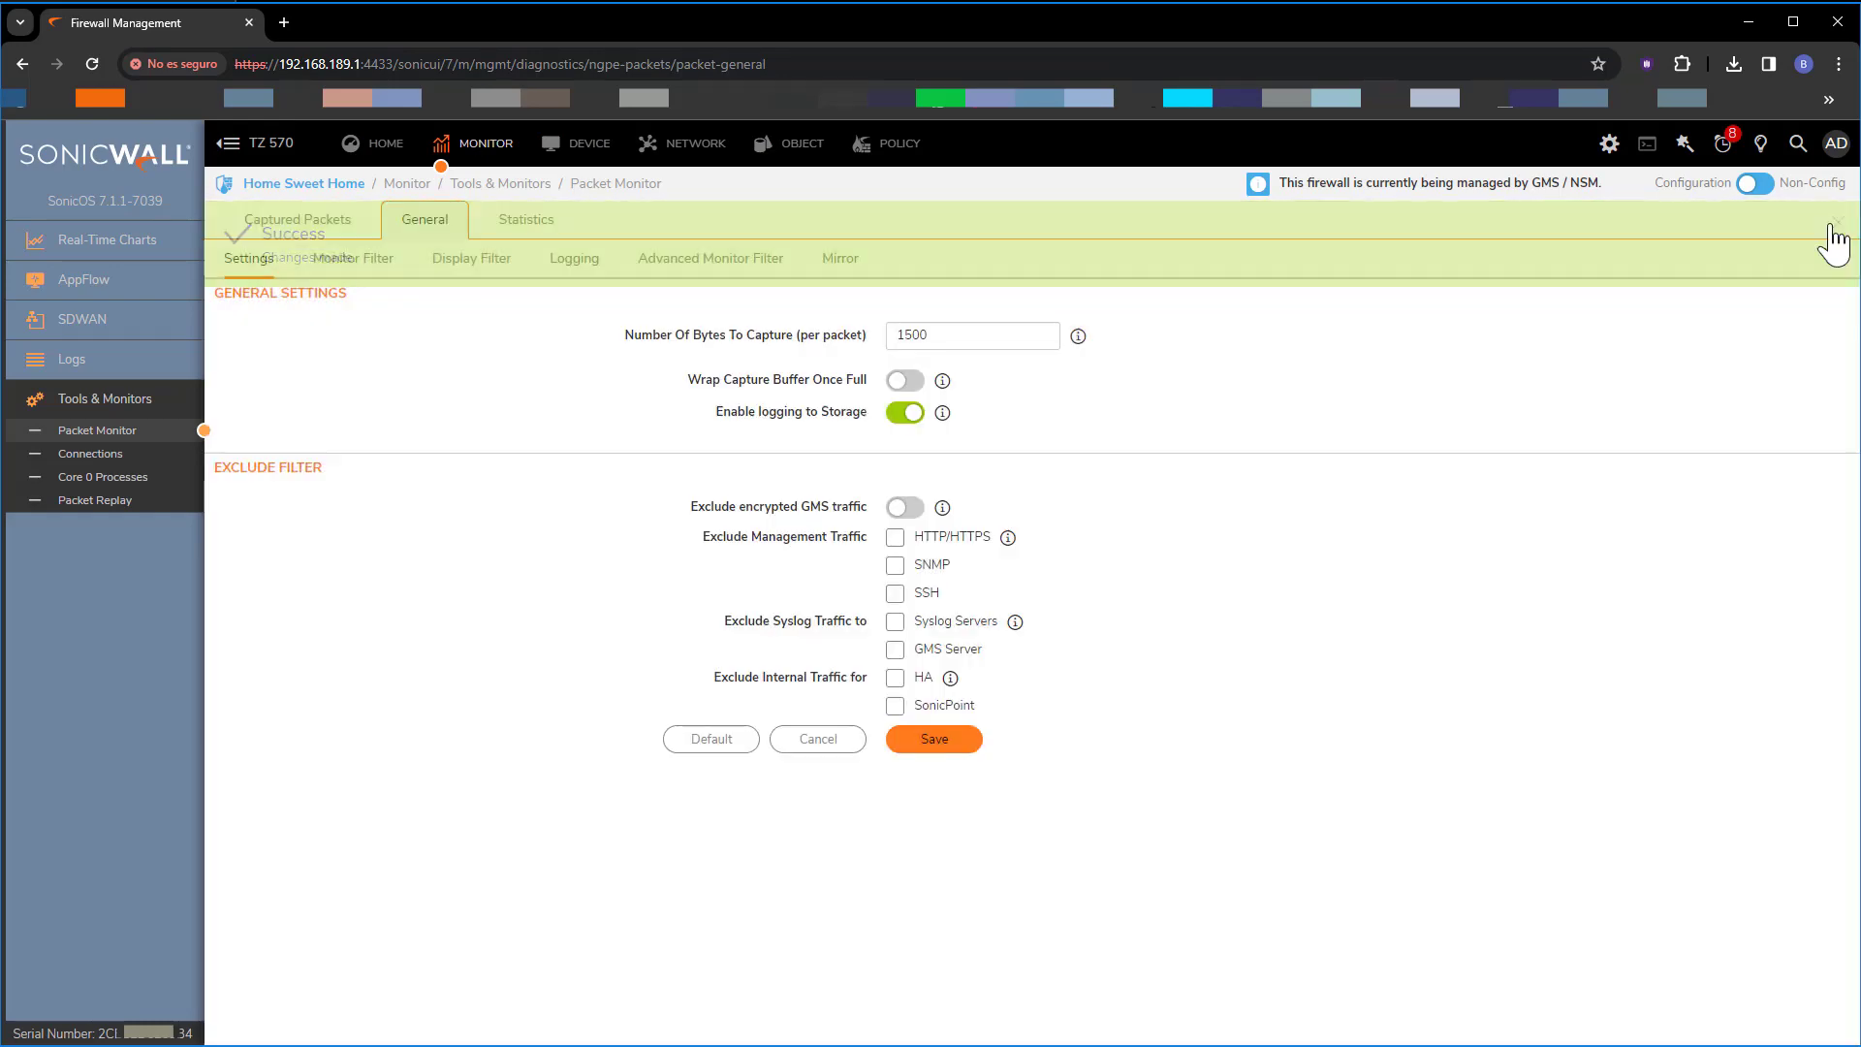
# Clear the source and destination IP addresses from the Packet Monitor's monitor filter and save the filter
pyautogui.click(354, 263)
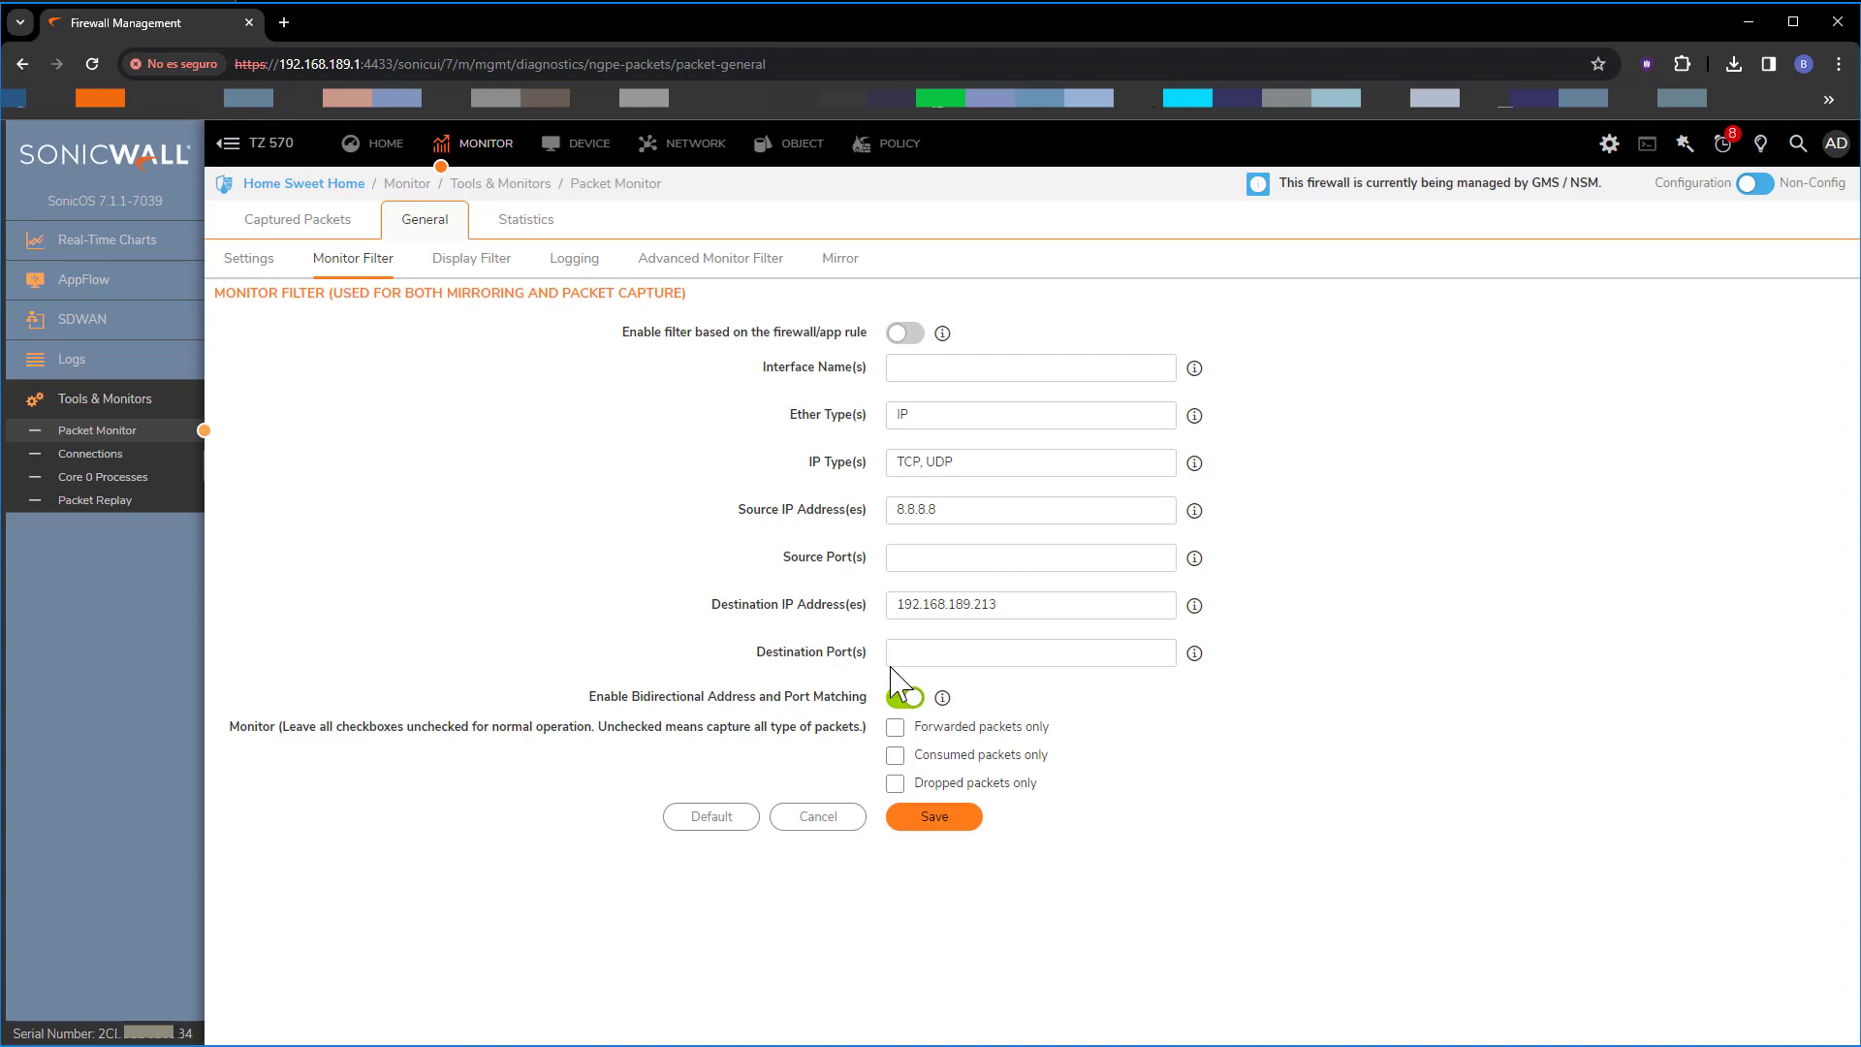
pyautogui.doubleClick(922, 603)
pyautogui.press('BackSpace')
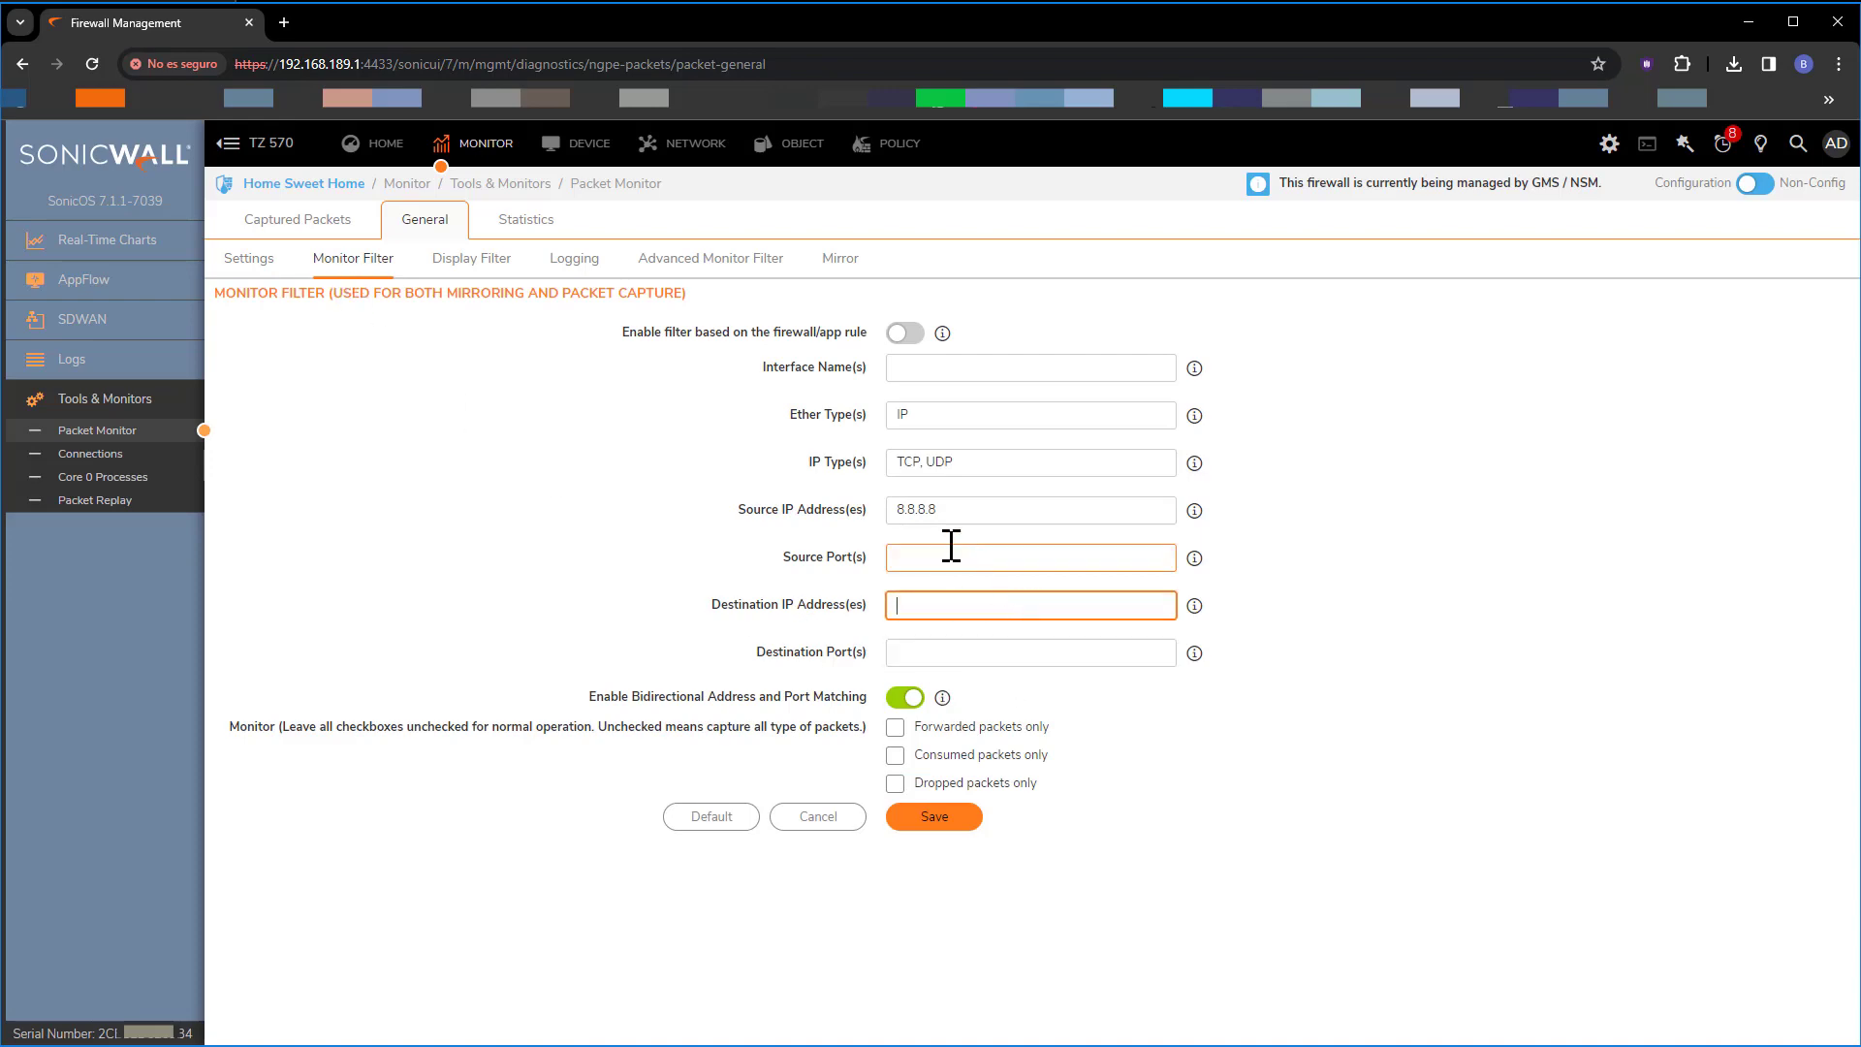
pyautogui.doubleClick(946, 505)
pyautogui.press('BackSpace')
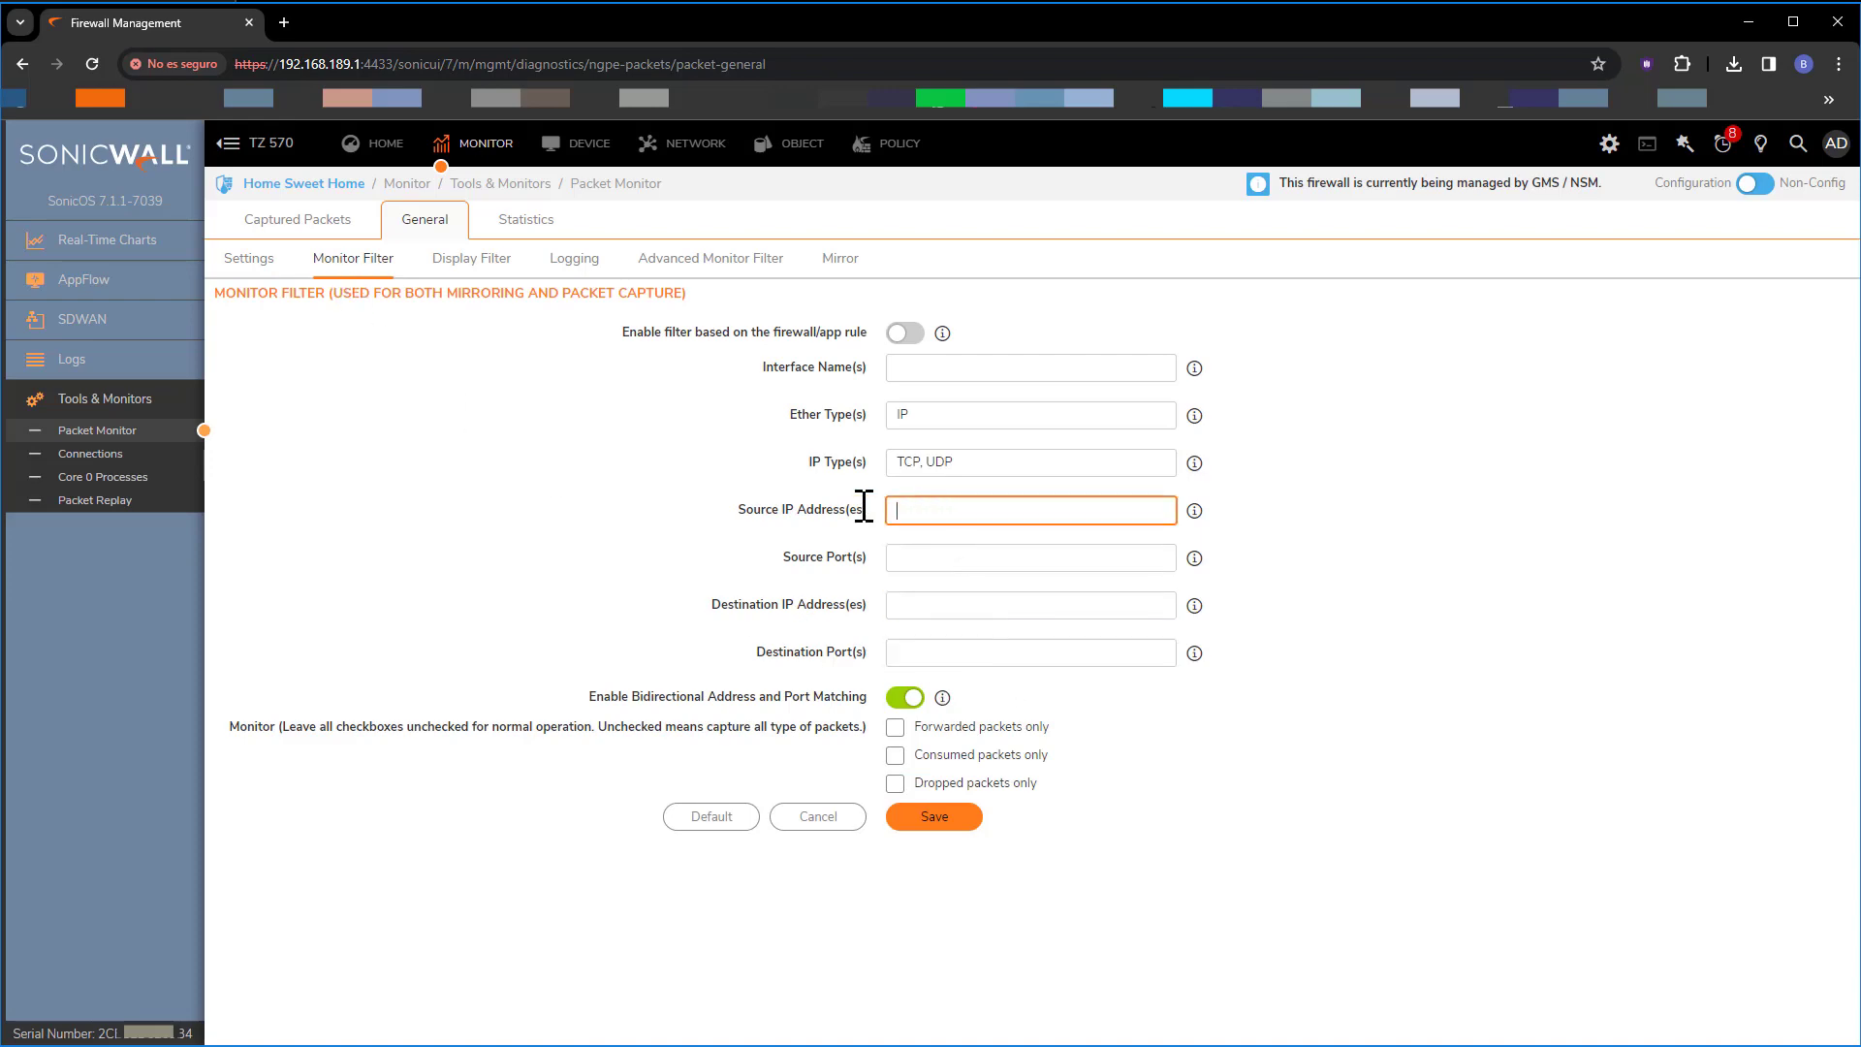
pyautogui.click(933, 817)
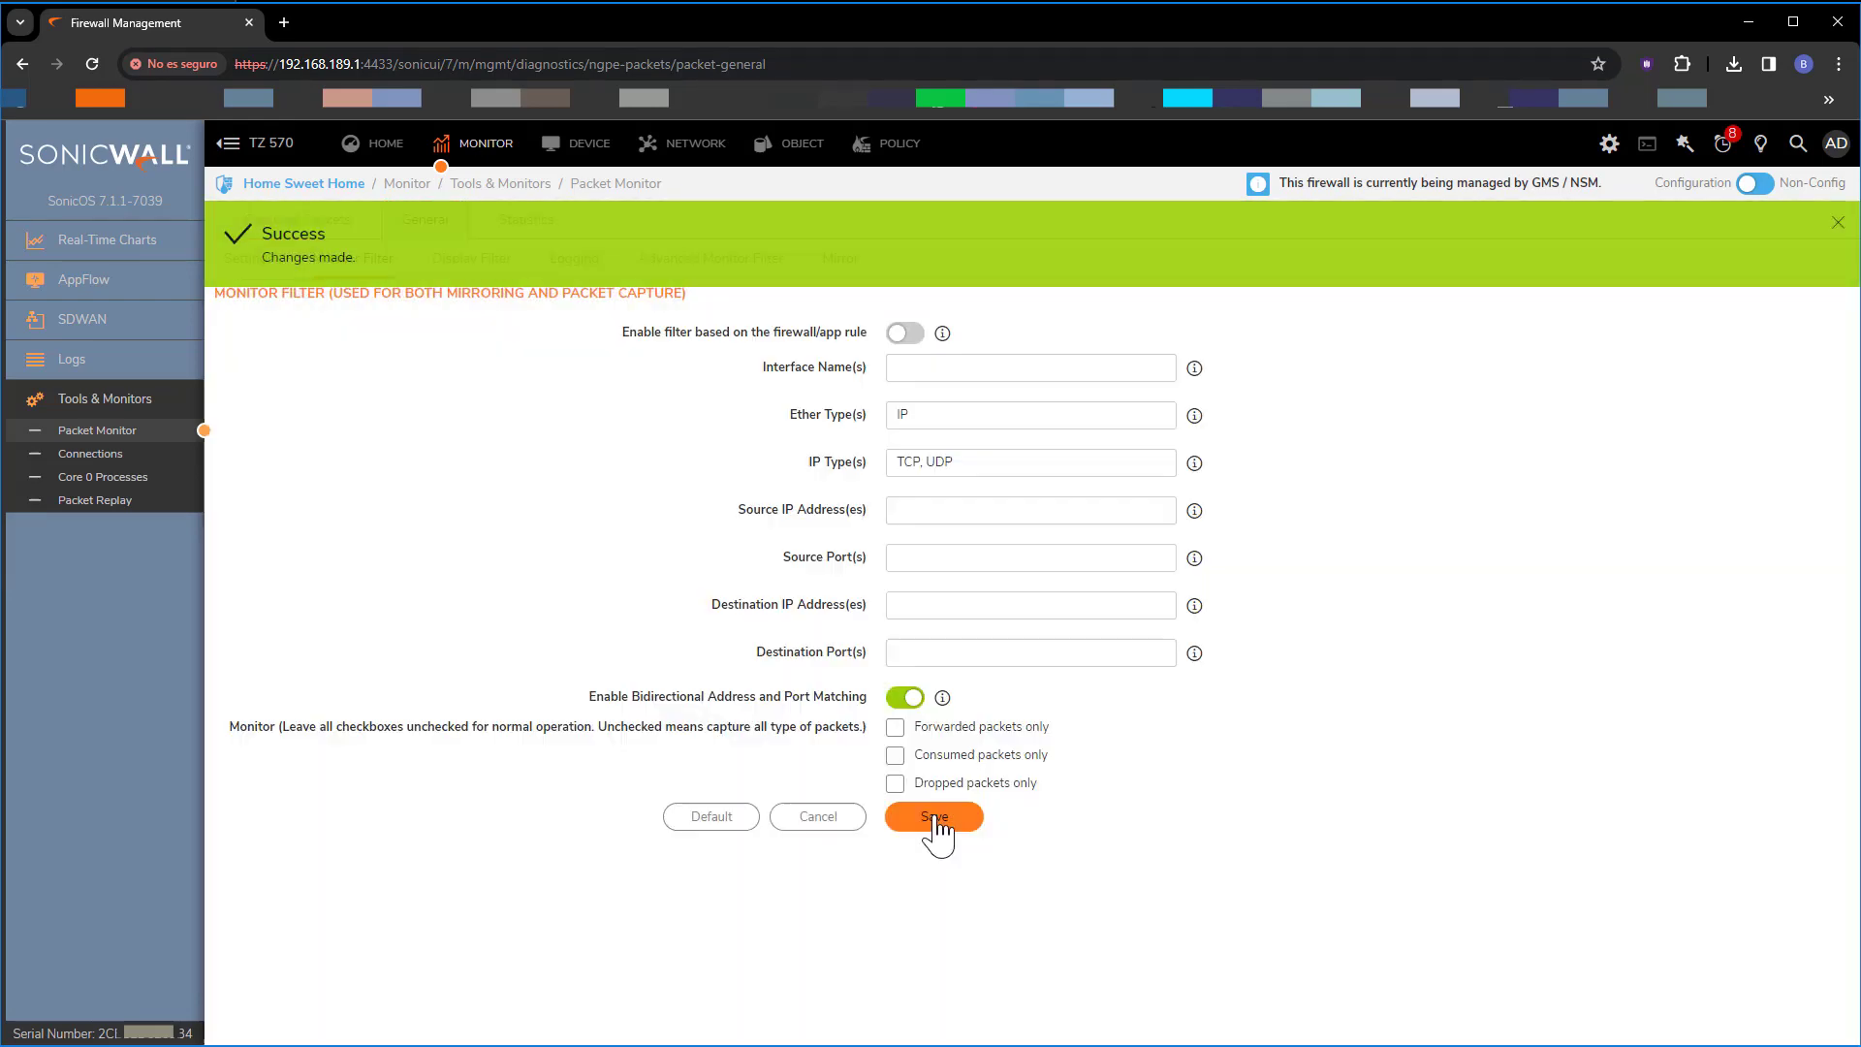
pyautogui.click(1838, 224)
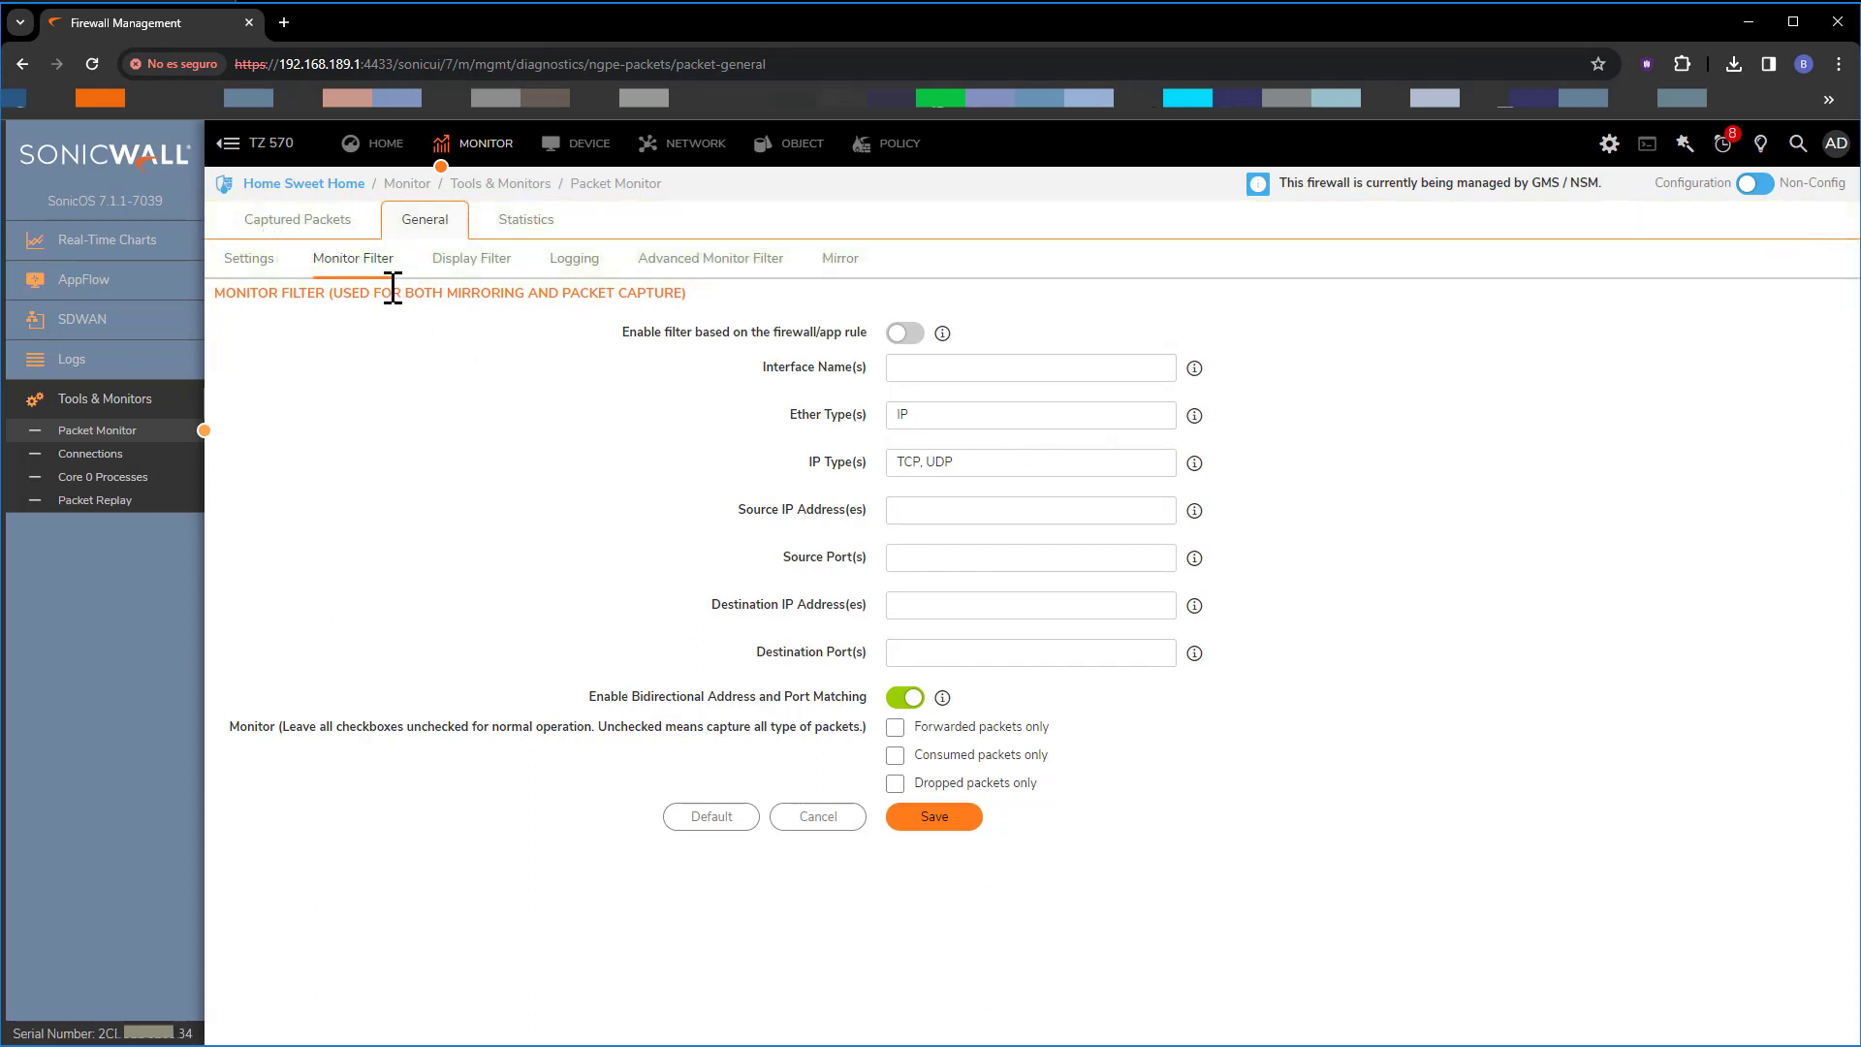
# Run a packet capture in Packet Monitor, reloading the captured packets several times before stopping it
pyautogui.click(281, 230)
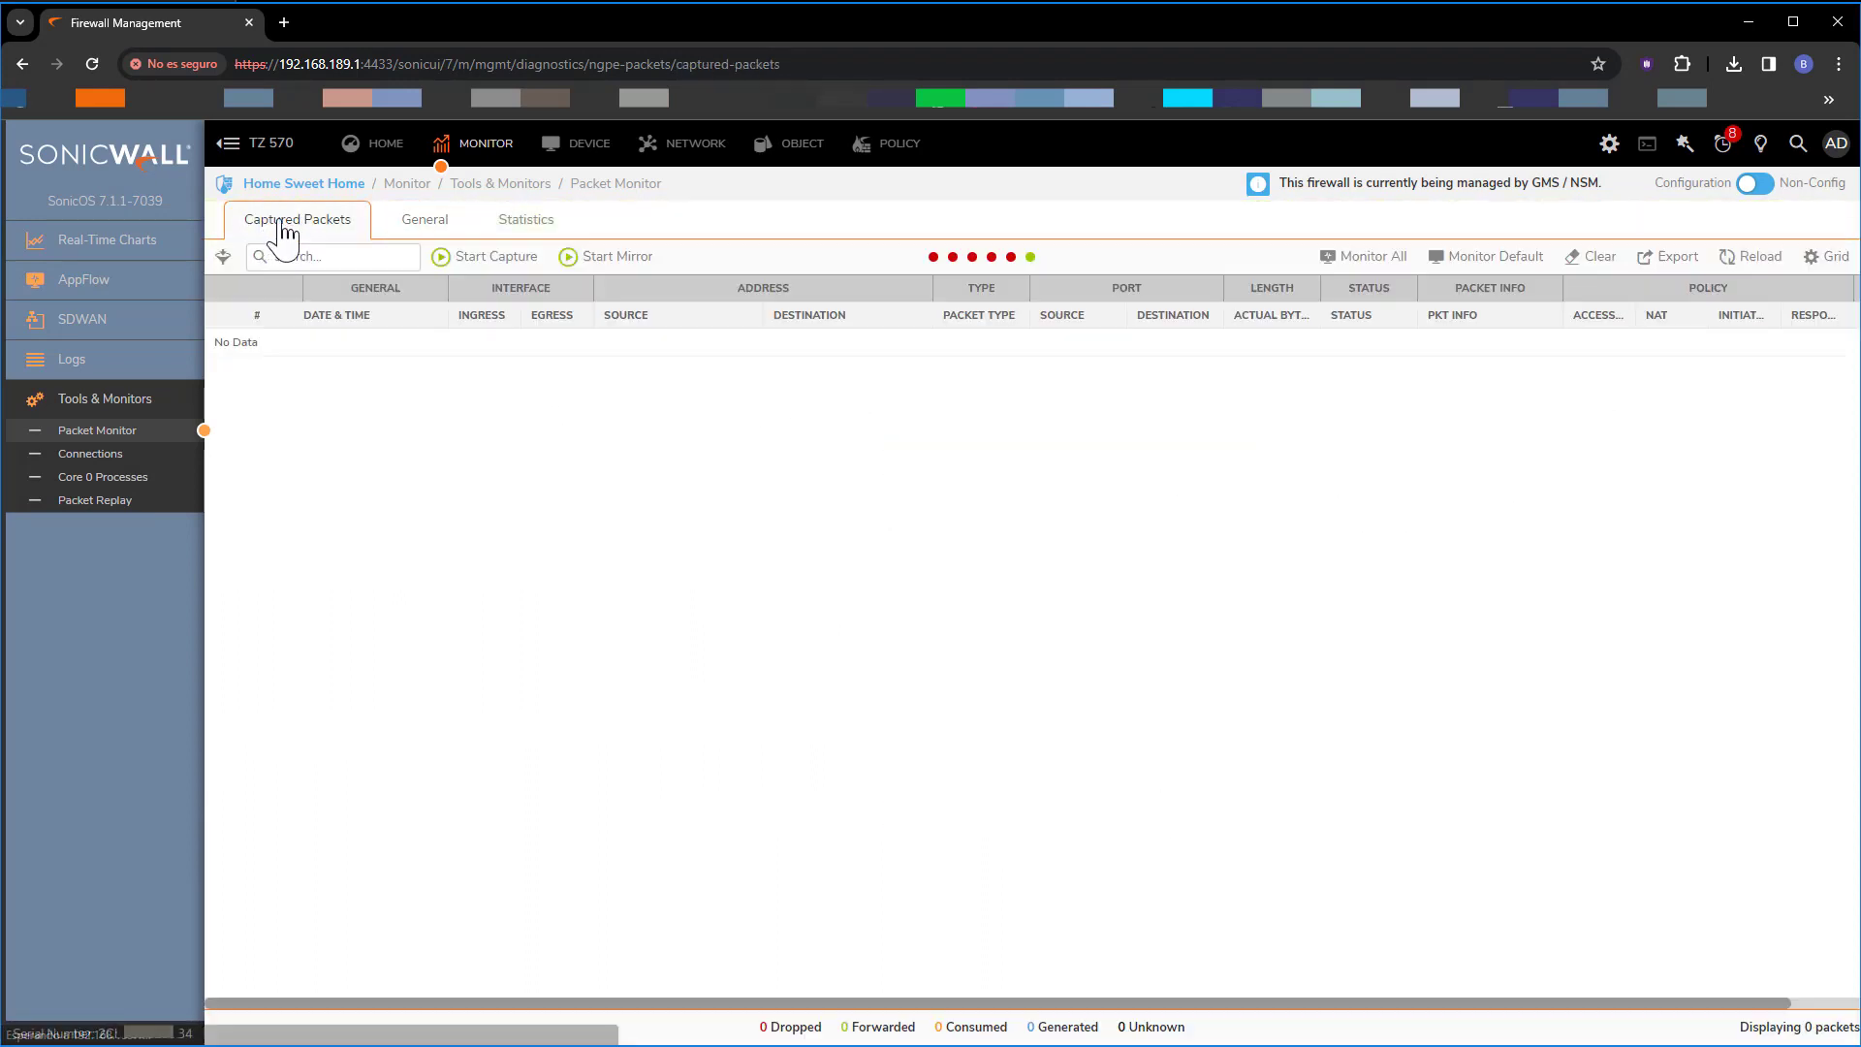
pyautogui.click(458, 256)
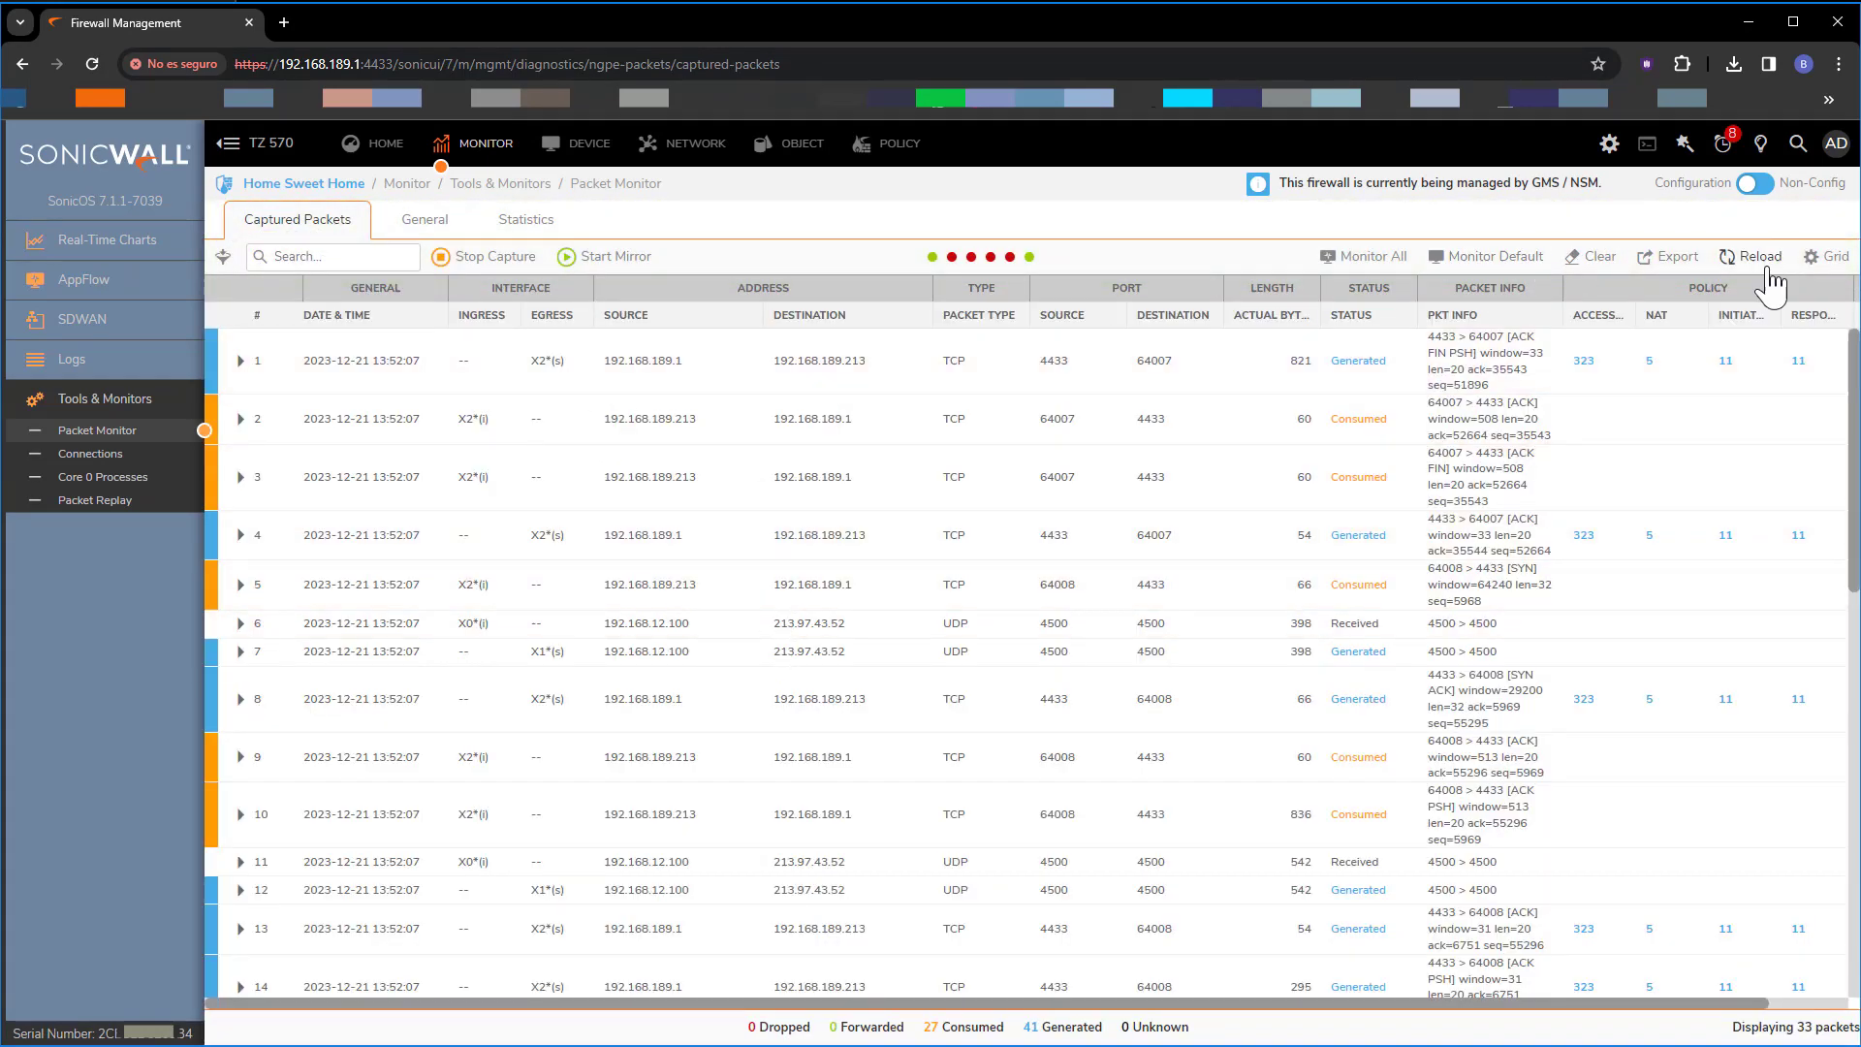
pyautogui.click(1758, 259)
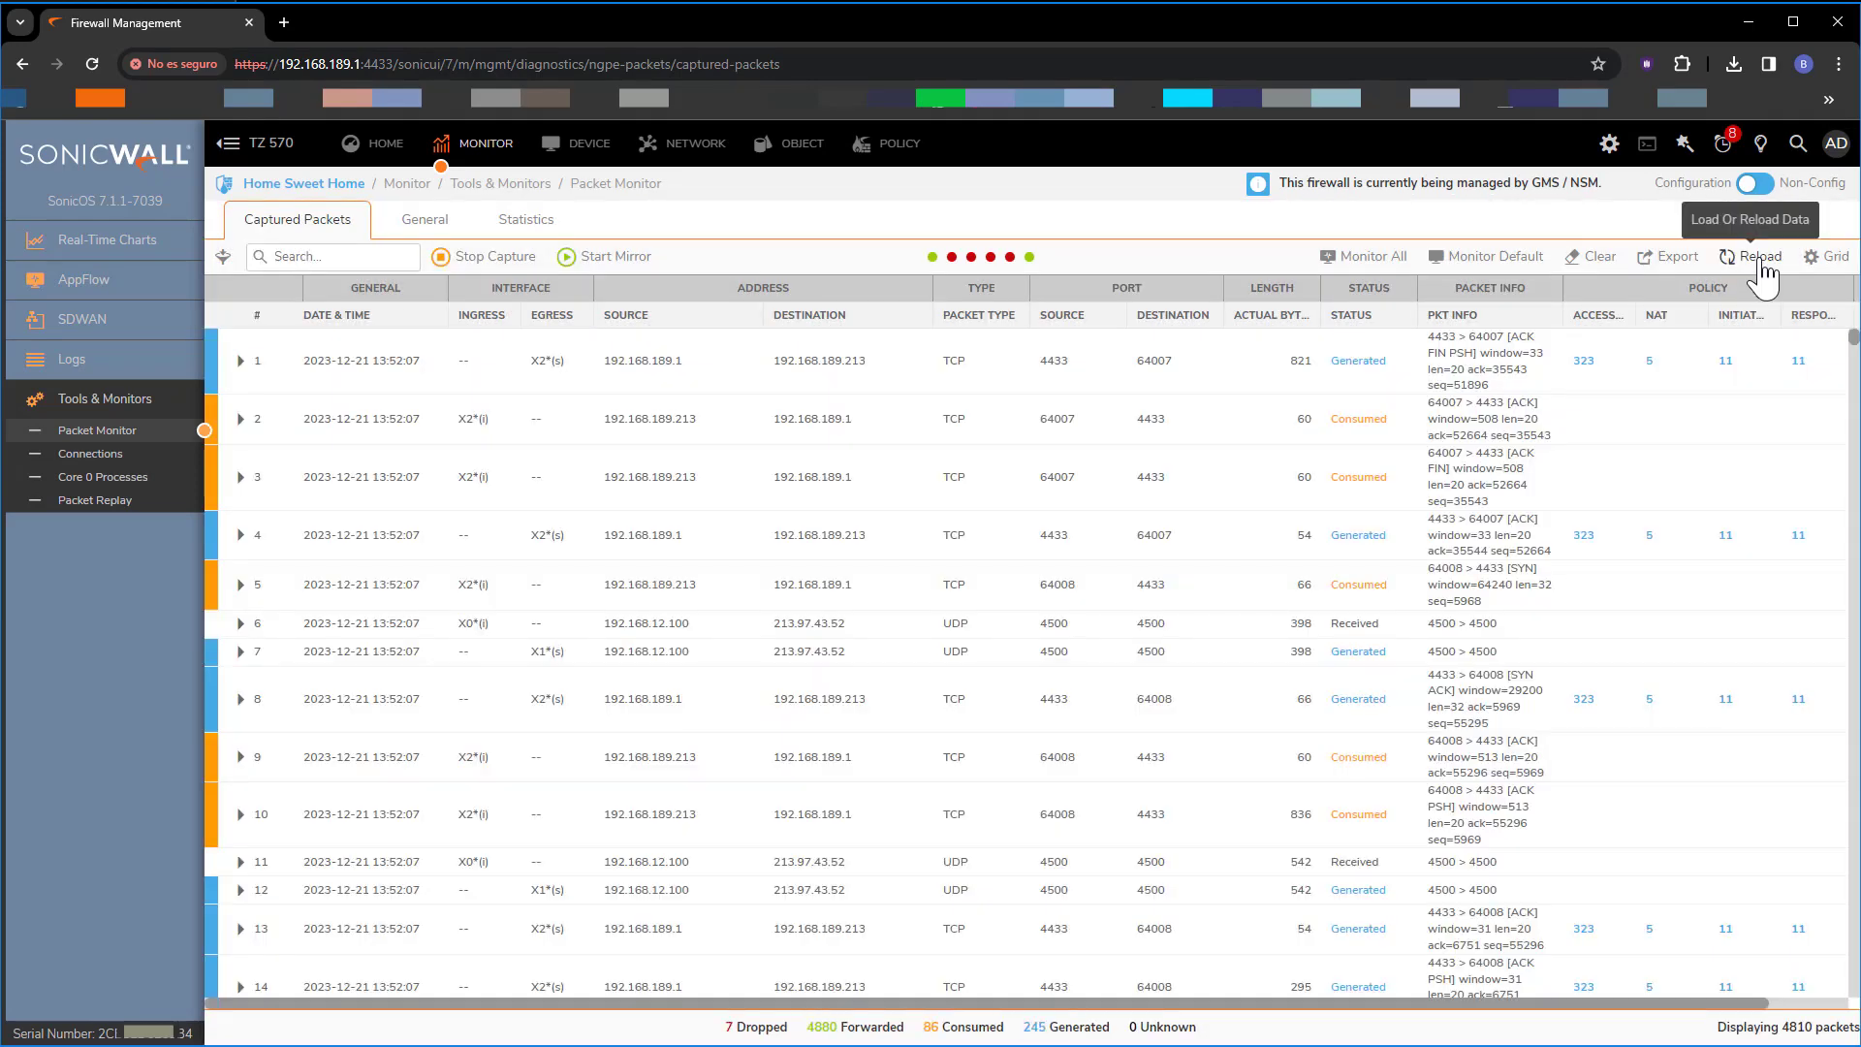
pyautogui.click(1762, 263)
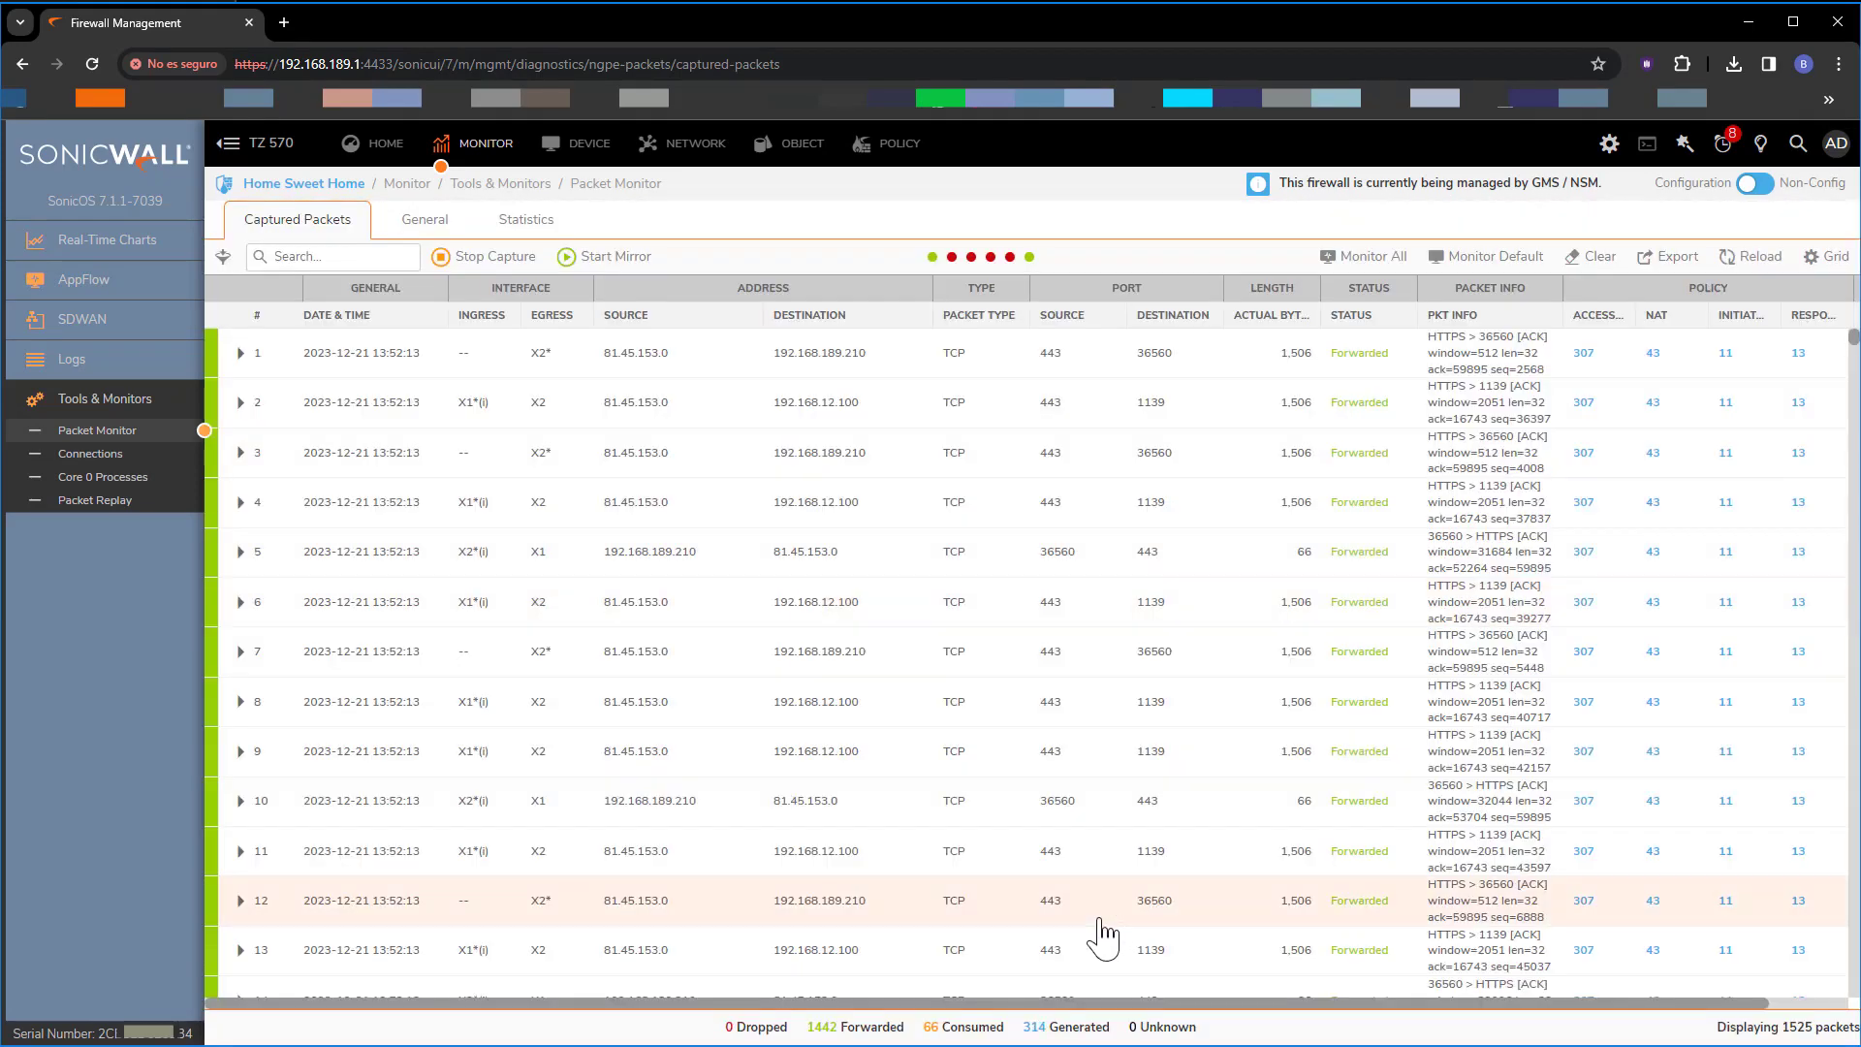
pyautogui.click(1750, 264)
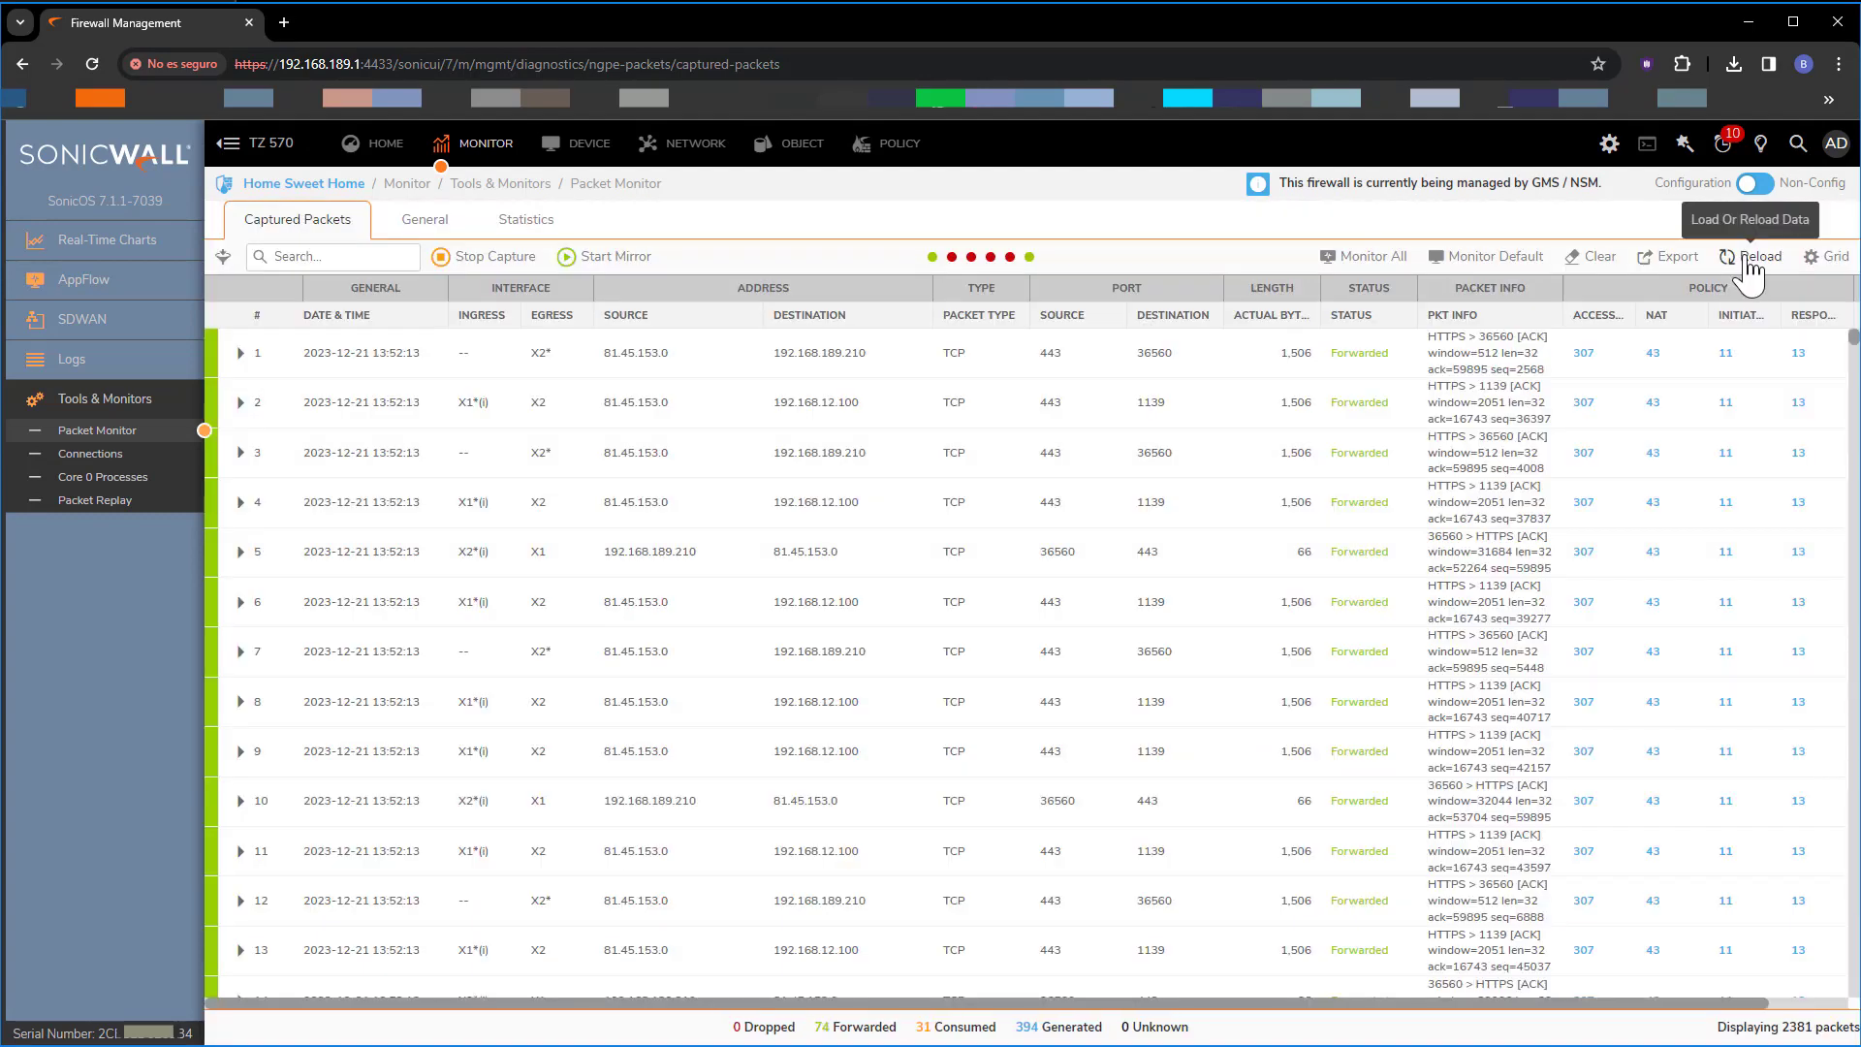
pyautogui.click(1750, 257)
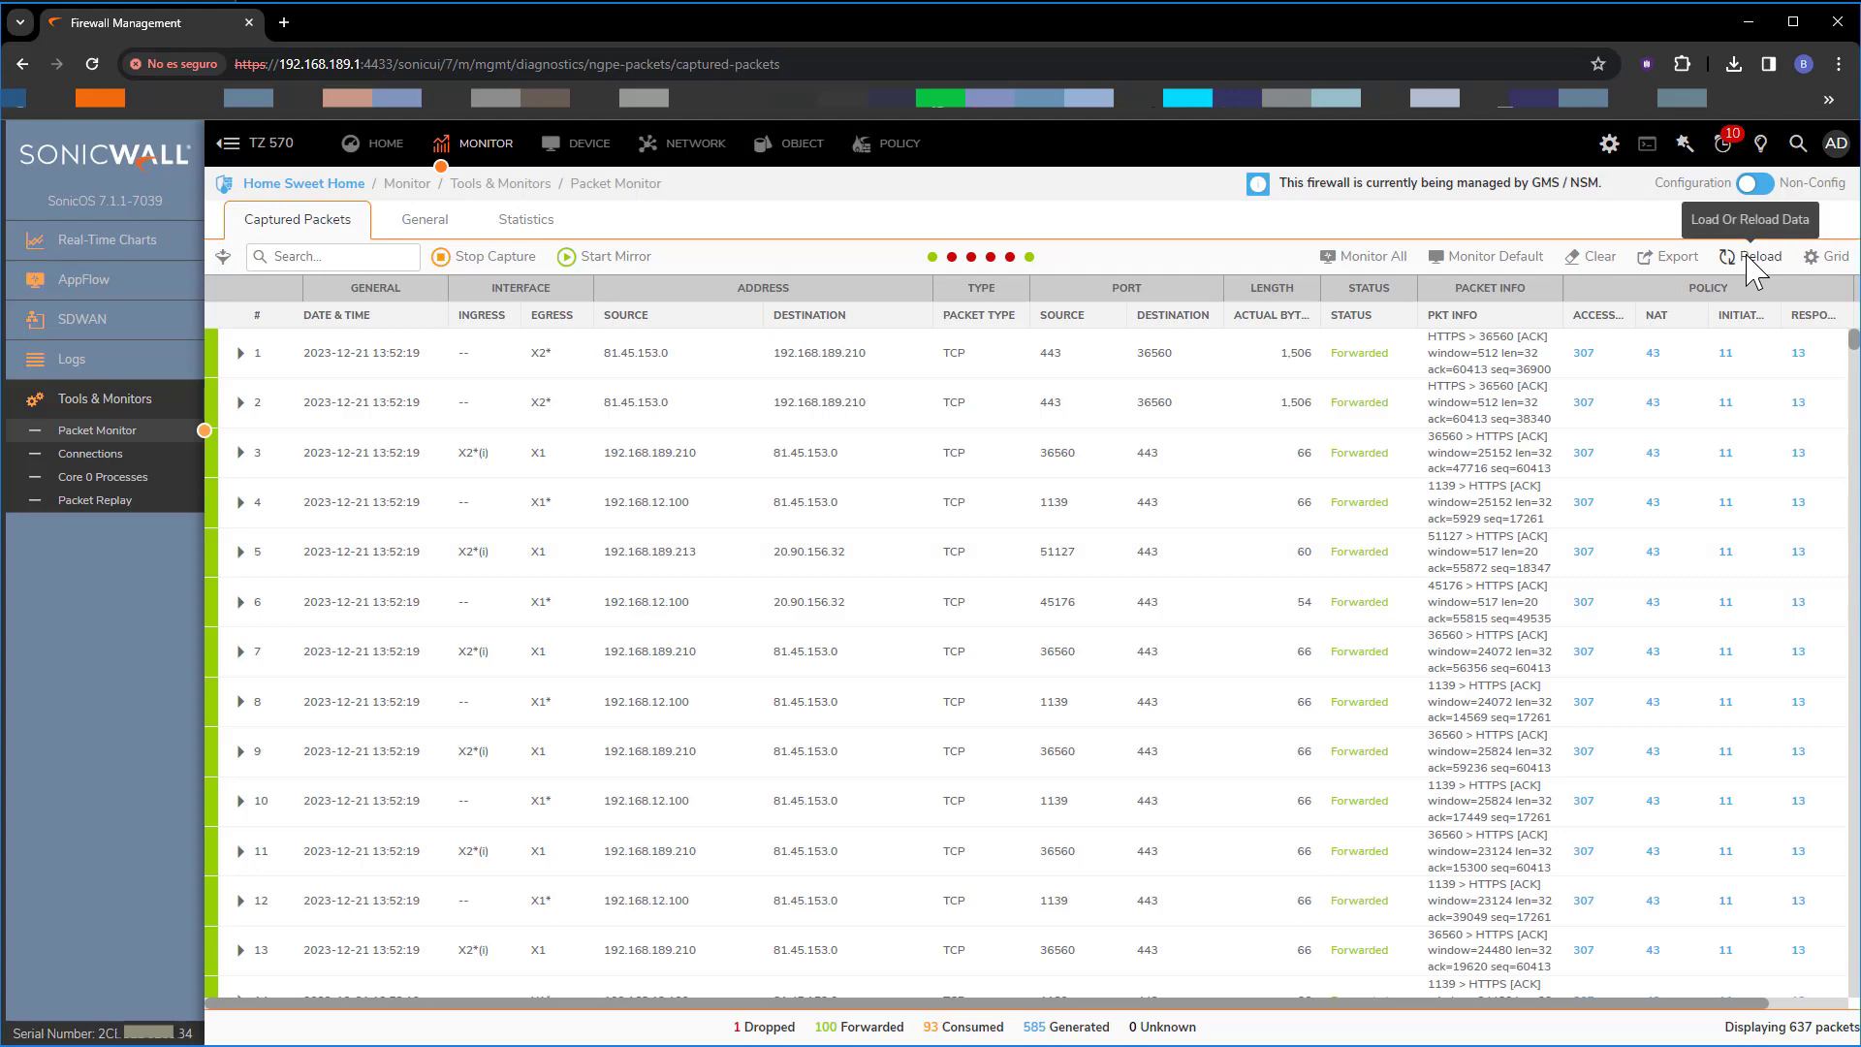
pyautogui.click(1752, 272)
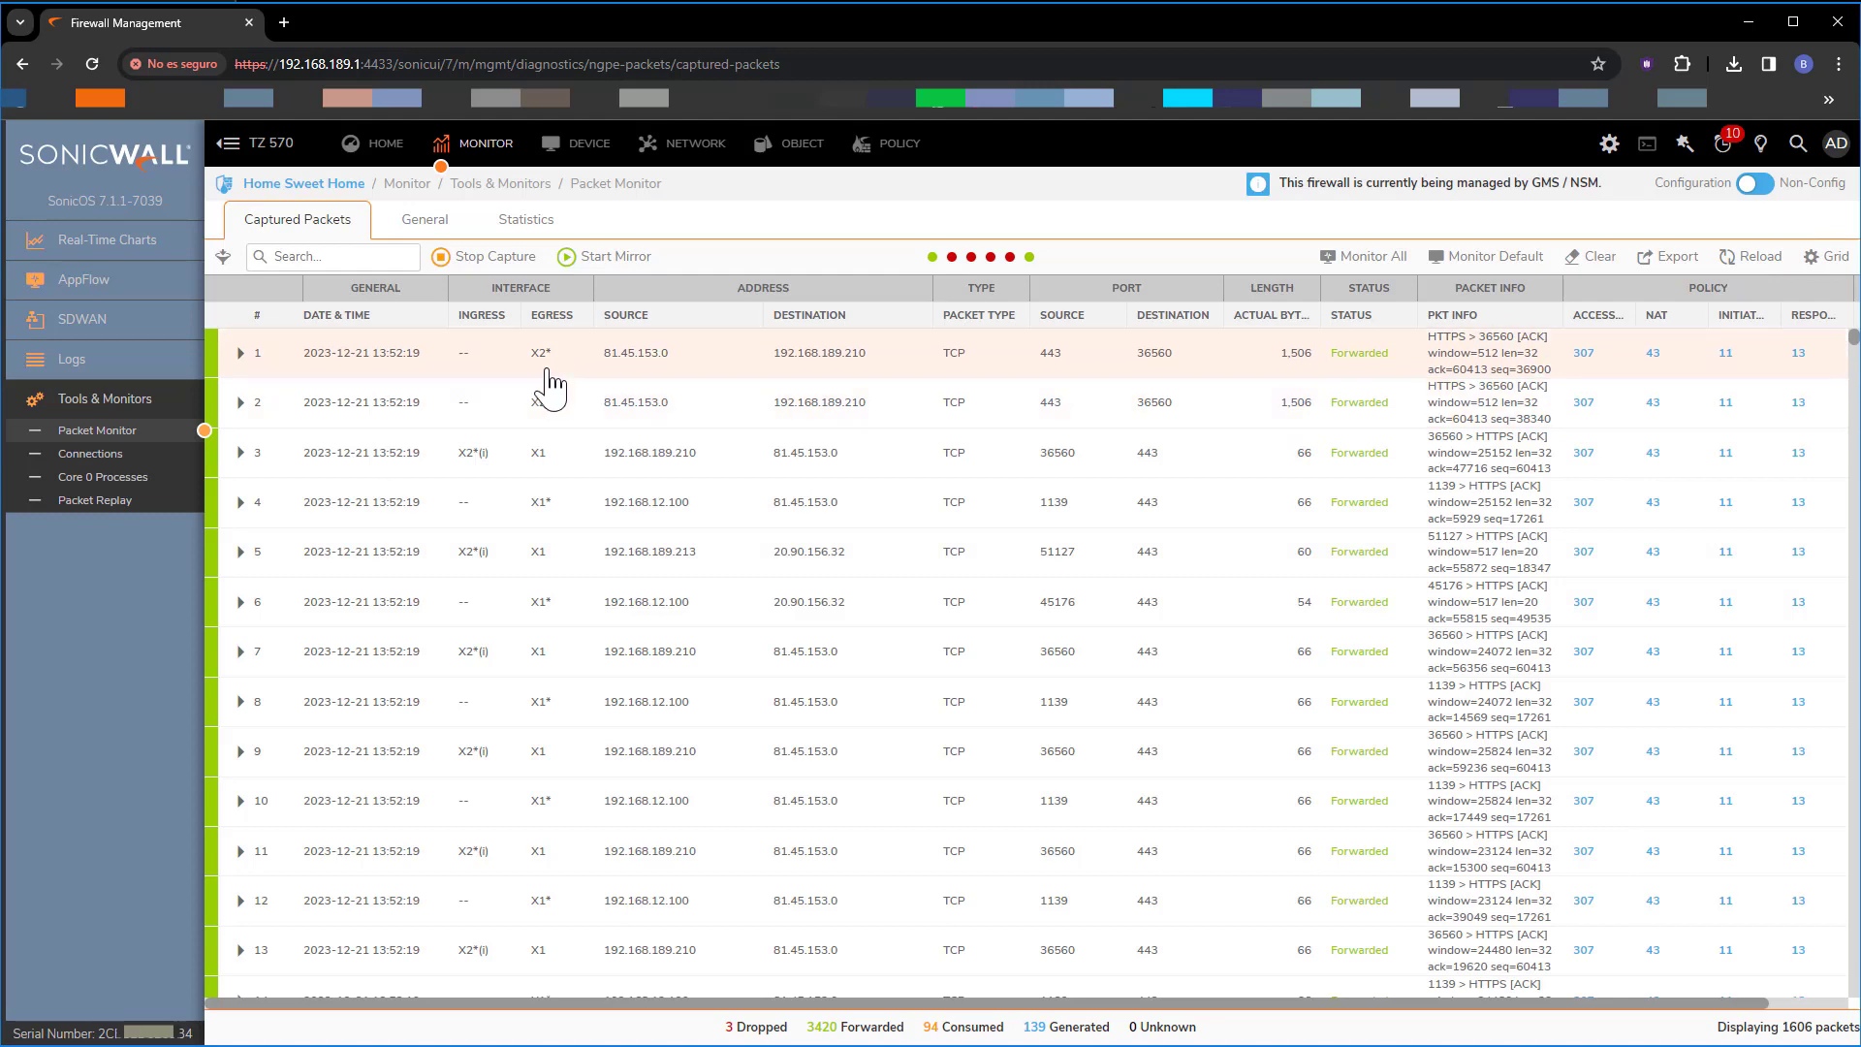
pyautogui.click(460, 264)
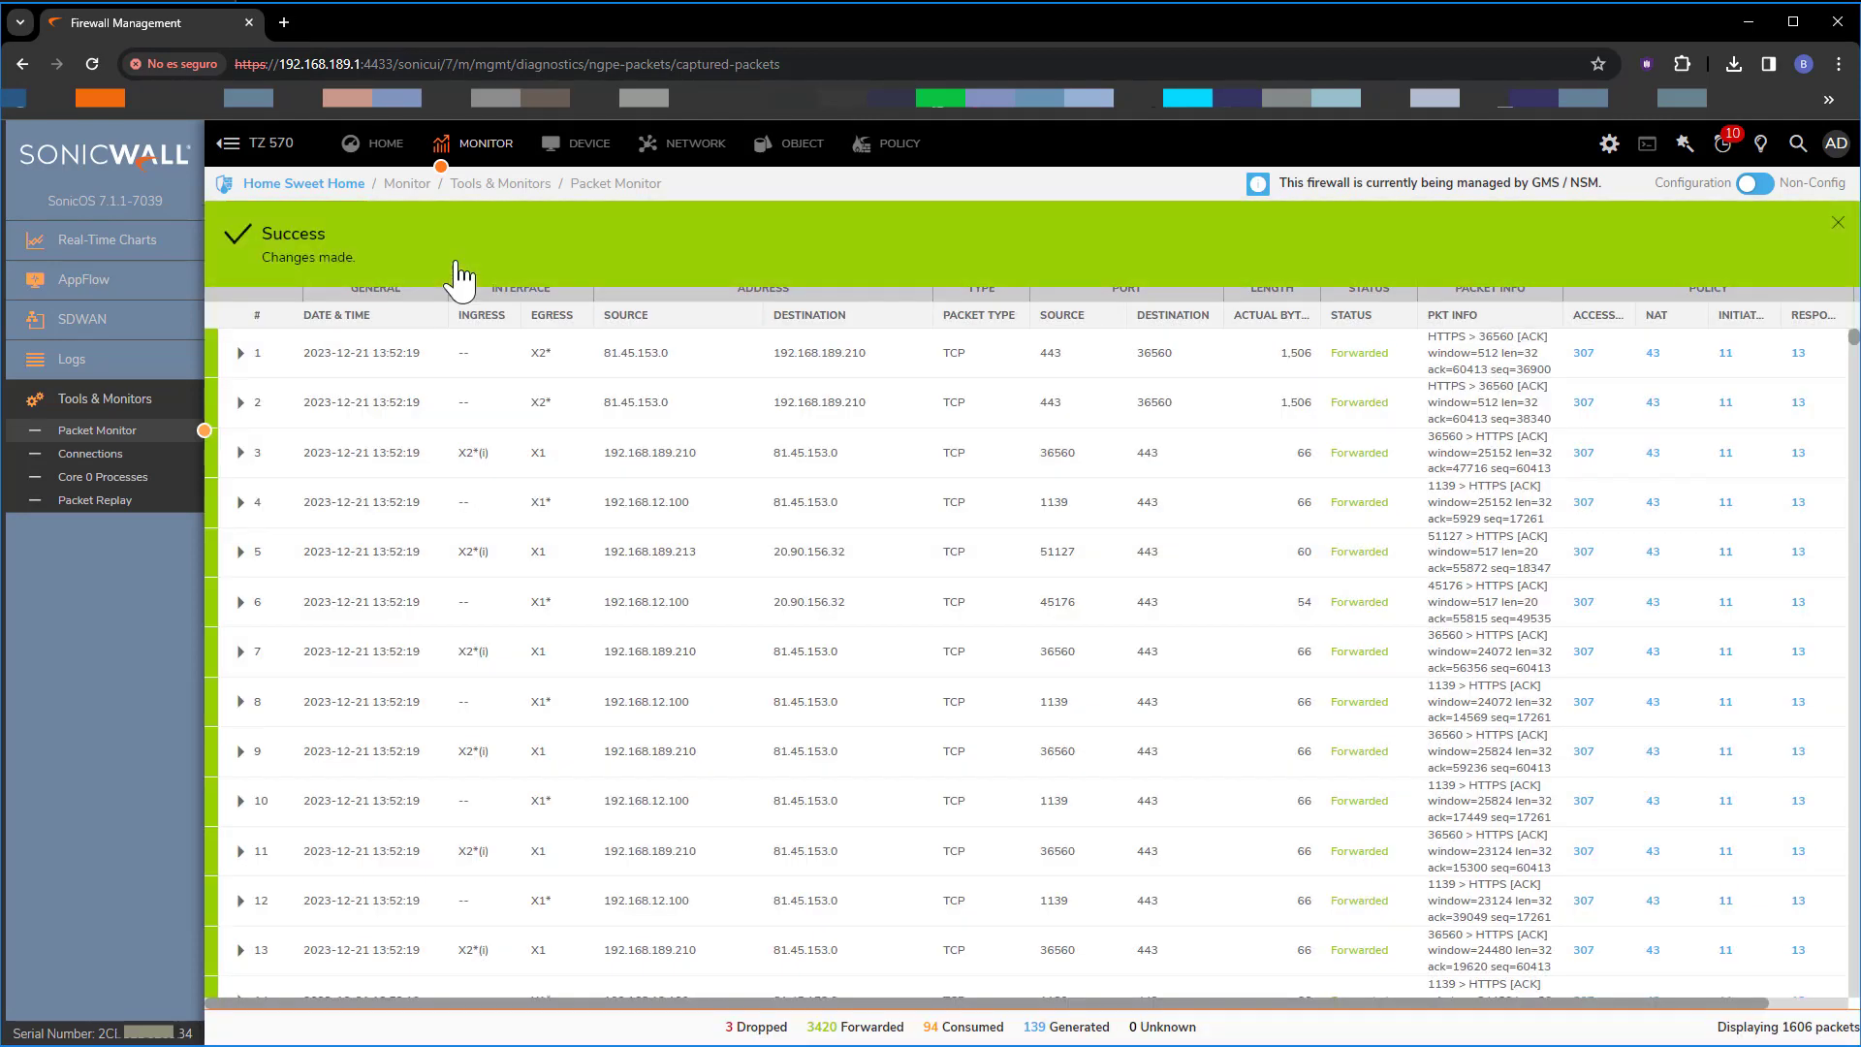
# Download the second stored packet capture, ending in 7997558.cap, from the device's storage files and check the browser's recent downloads
pyautogui.click(591, 147)
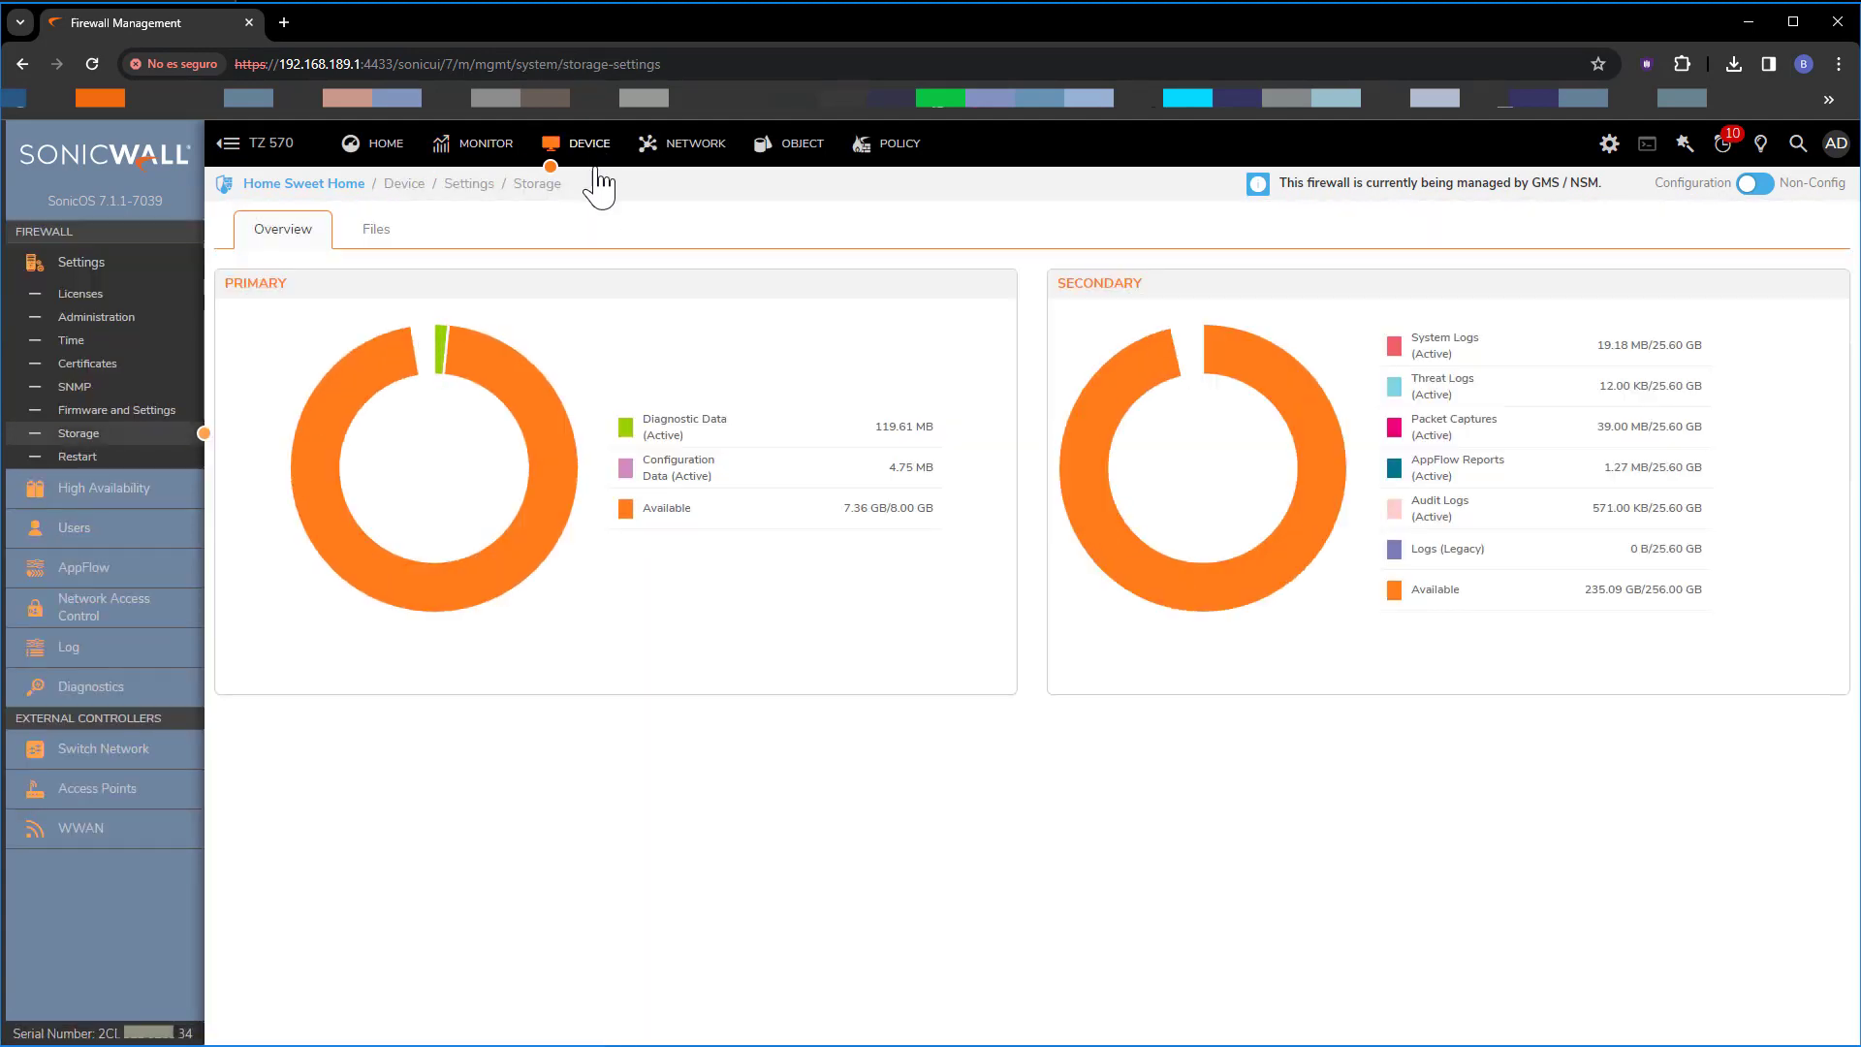
pyautogui.click(386, 240)
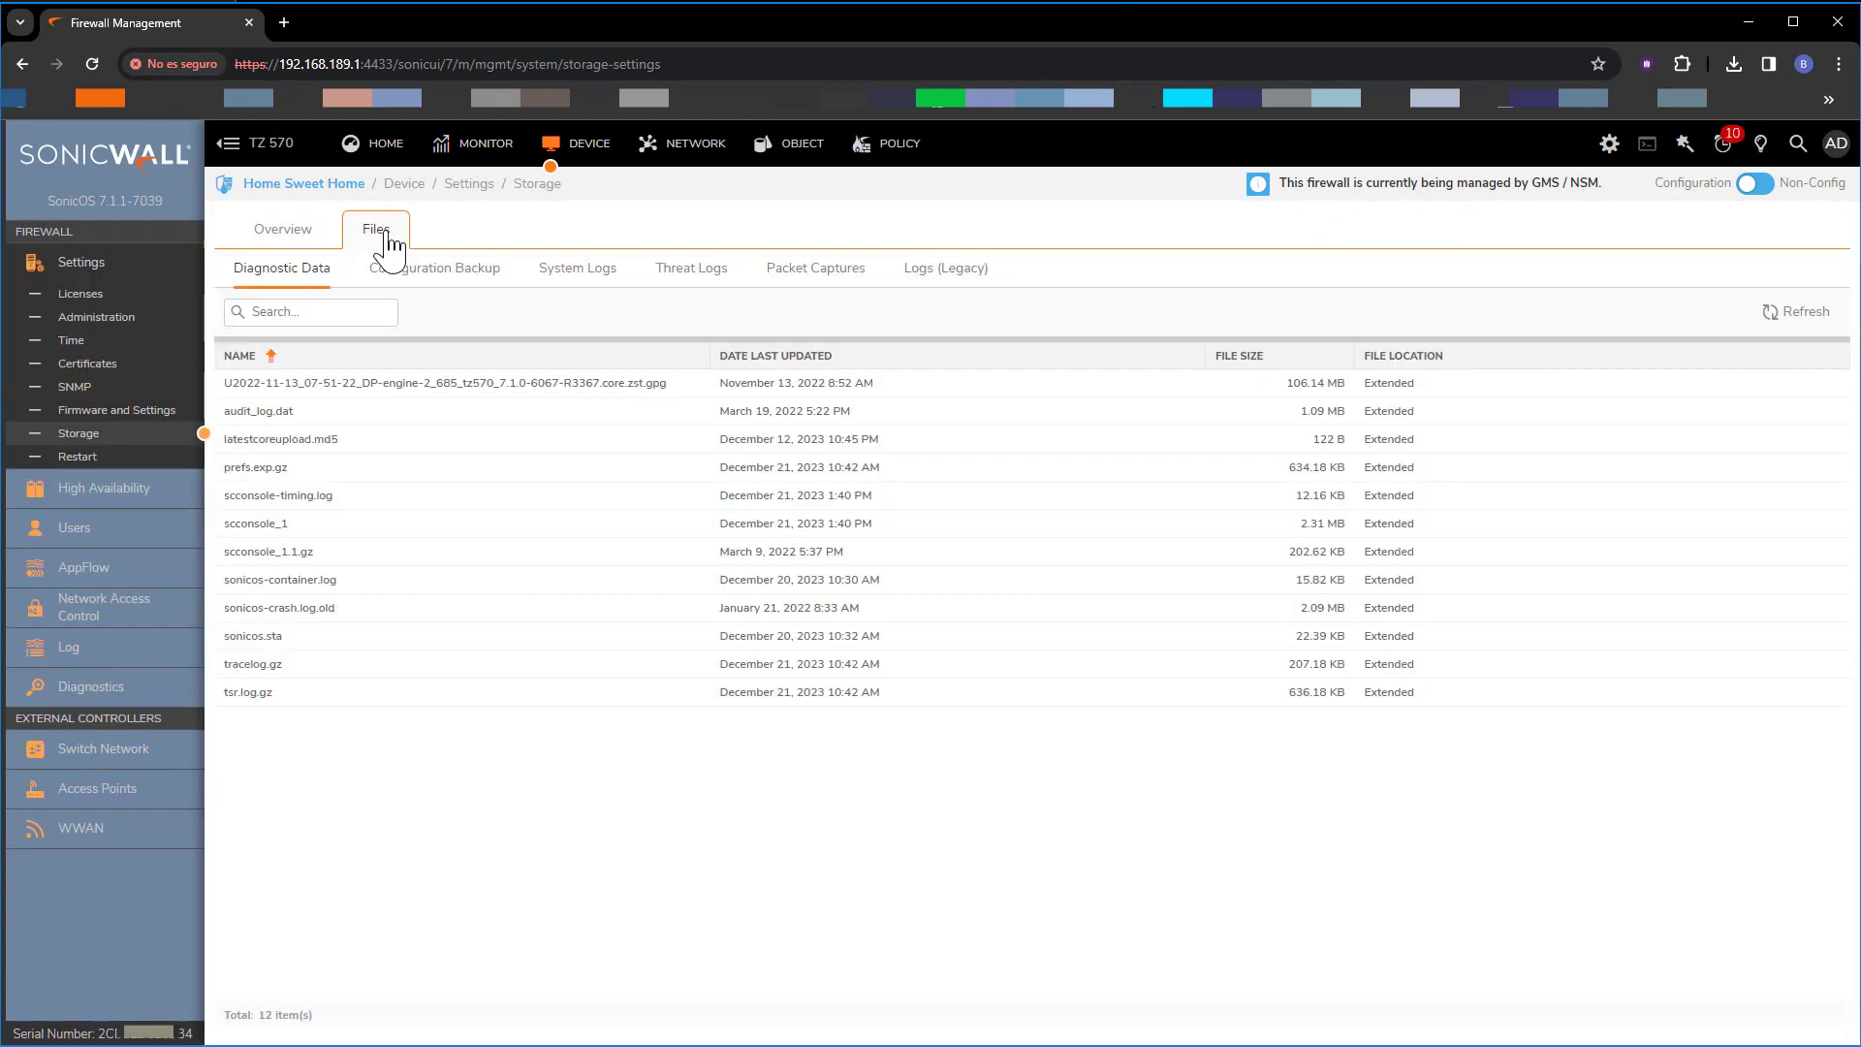
pyautogui.click(823, 271)
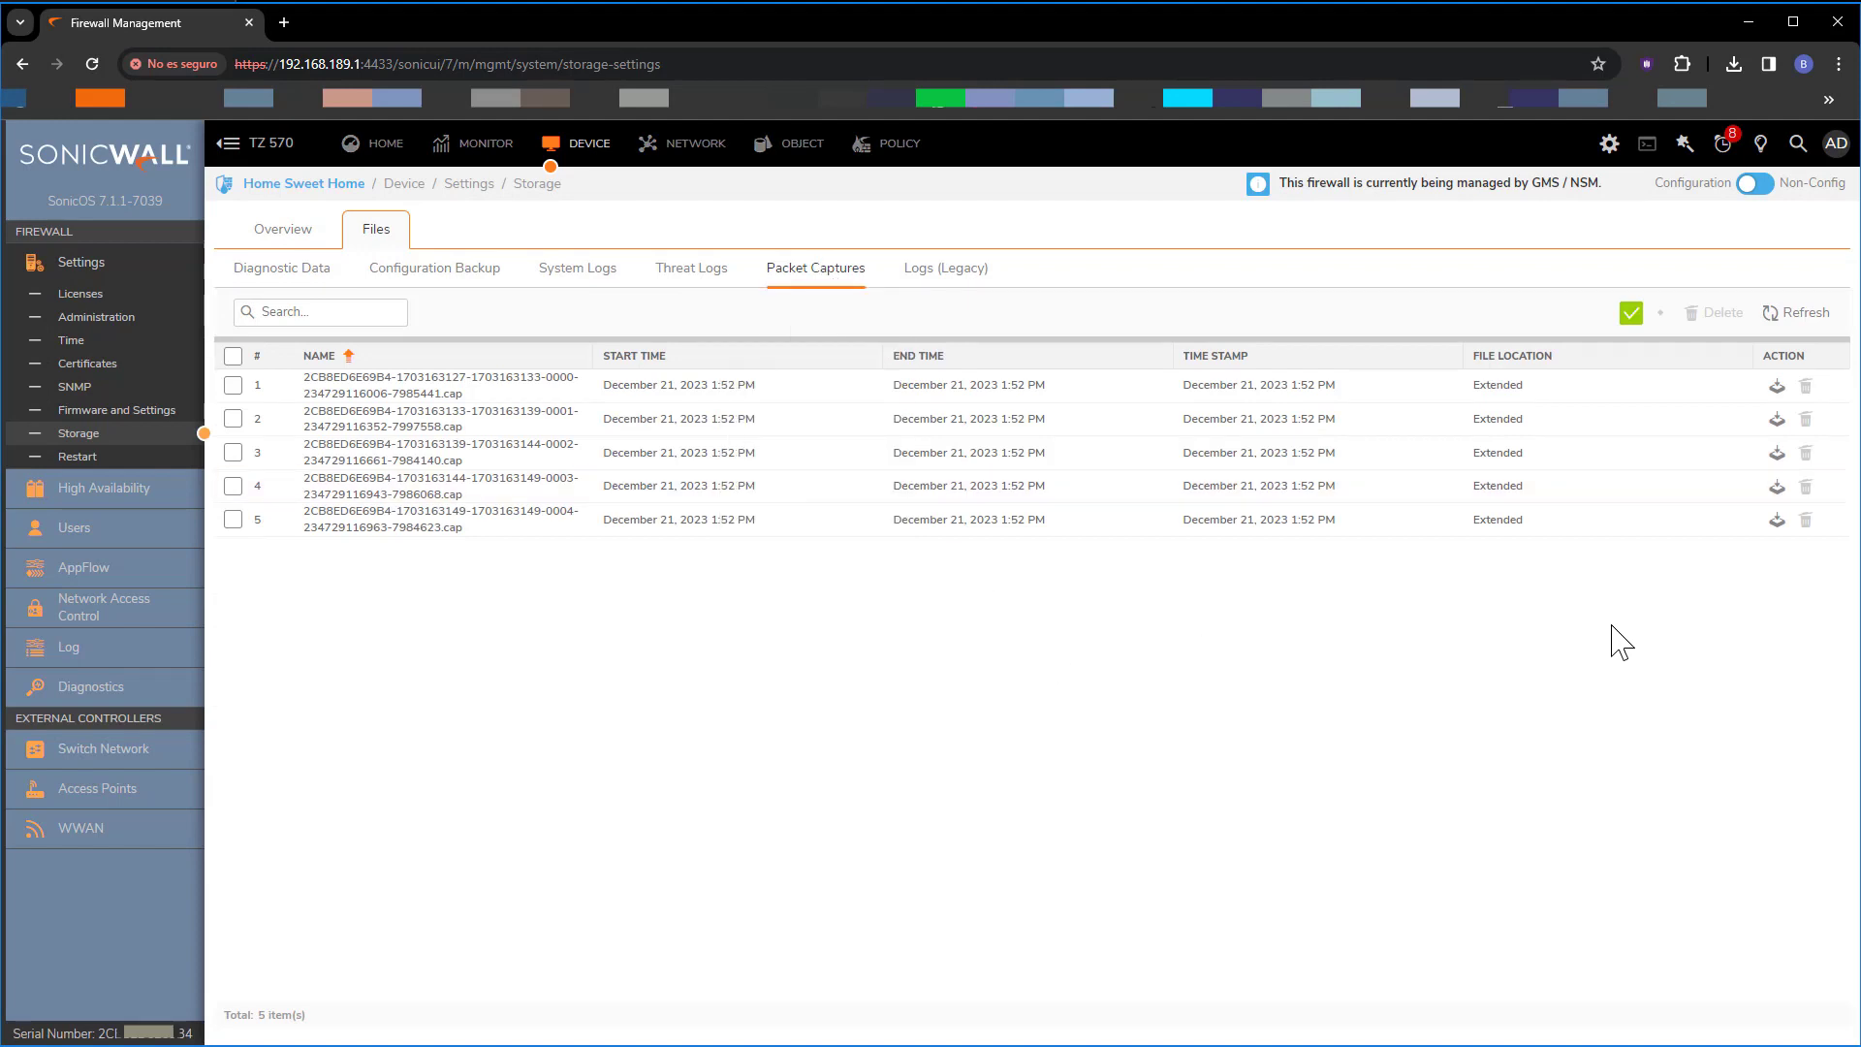
pyautogui.click(1776, 420)
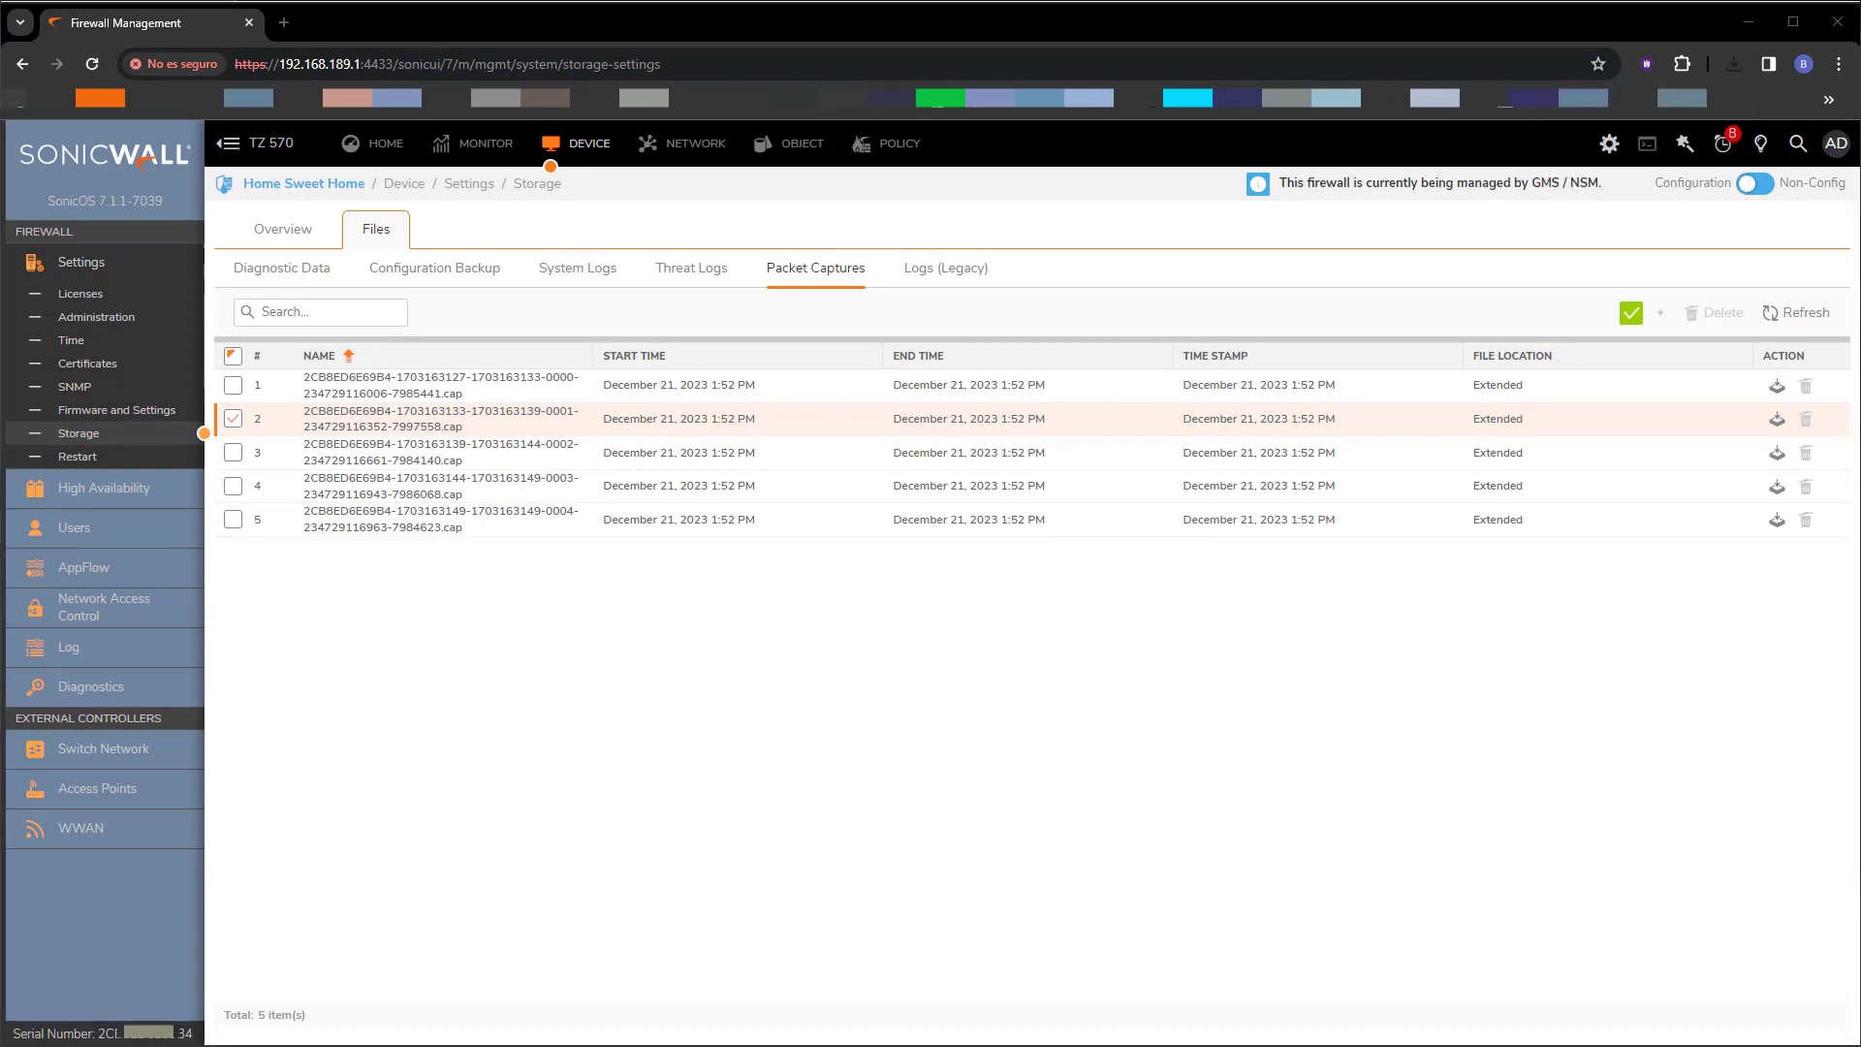
pyautogui.click(1731, 64)
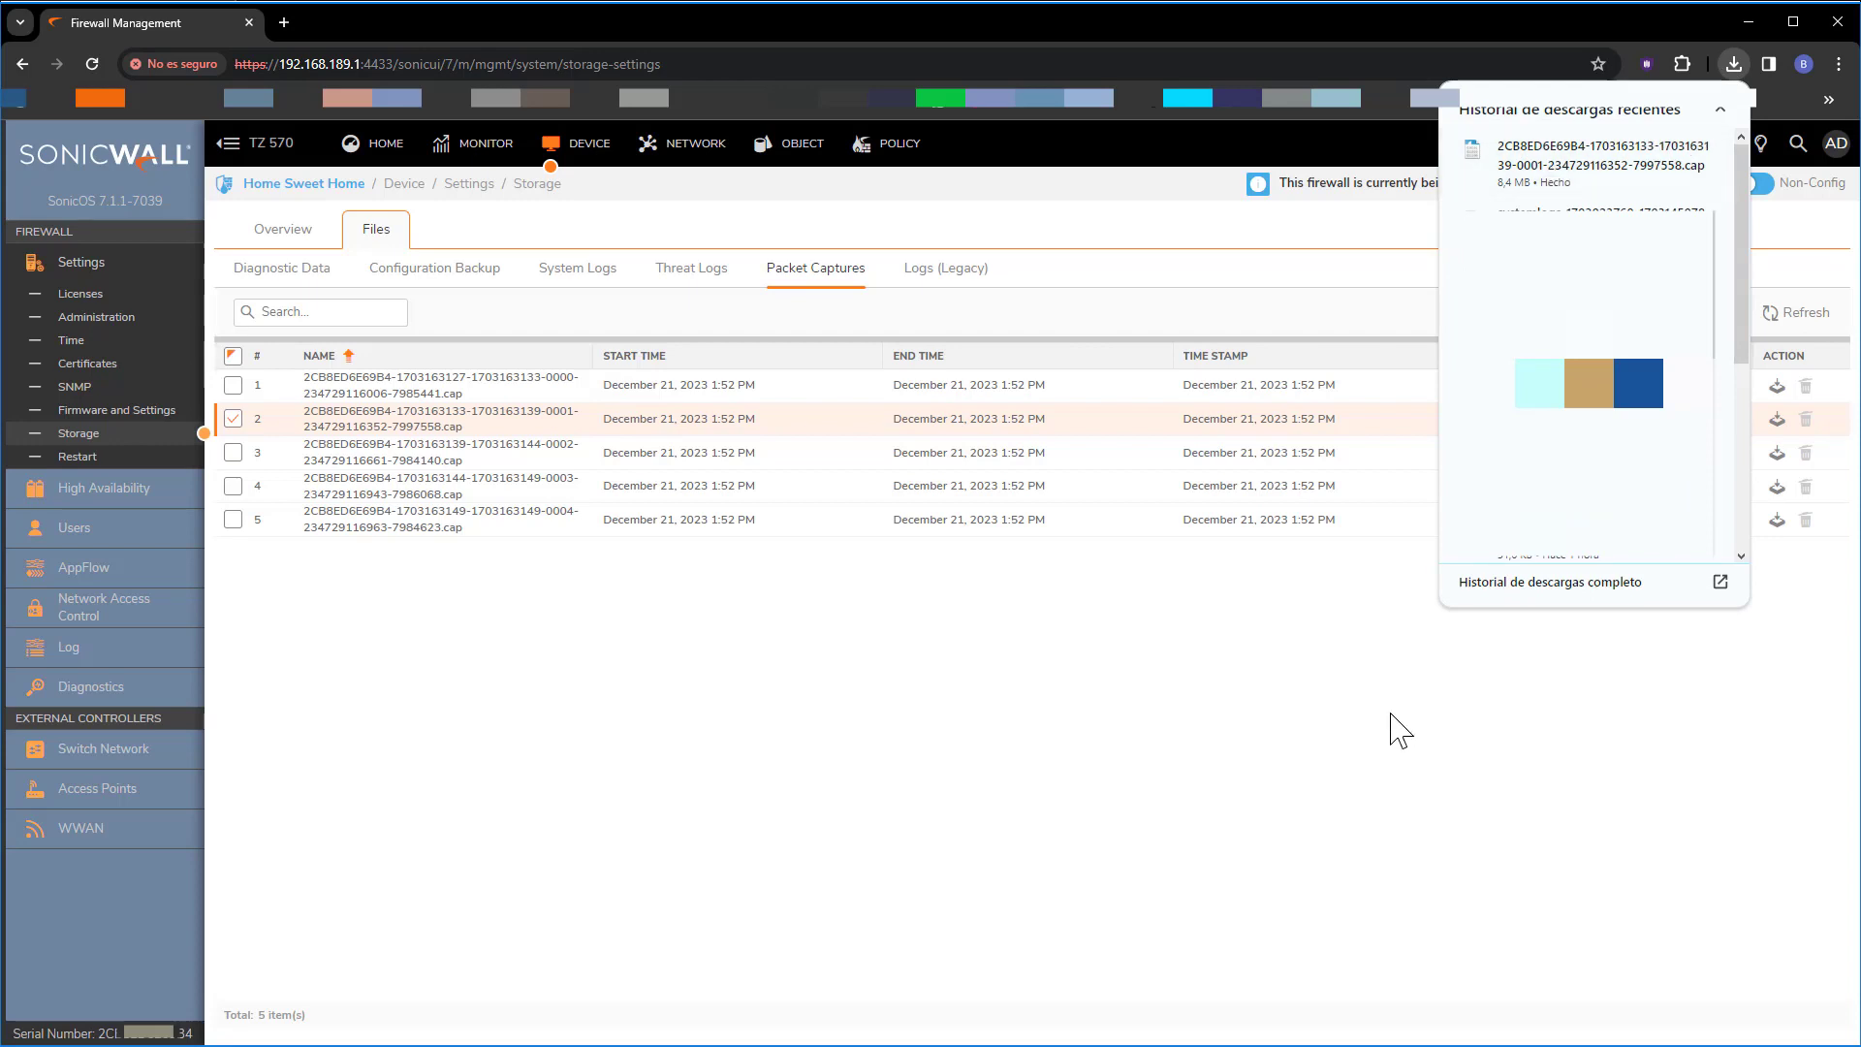
pyautogui.click(1357, 733)
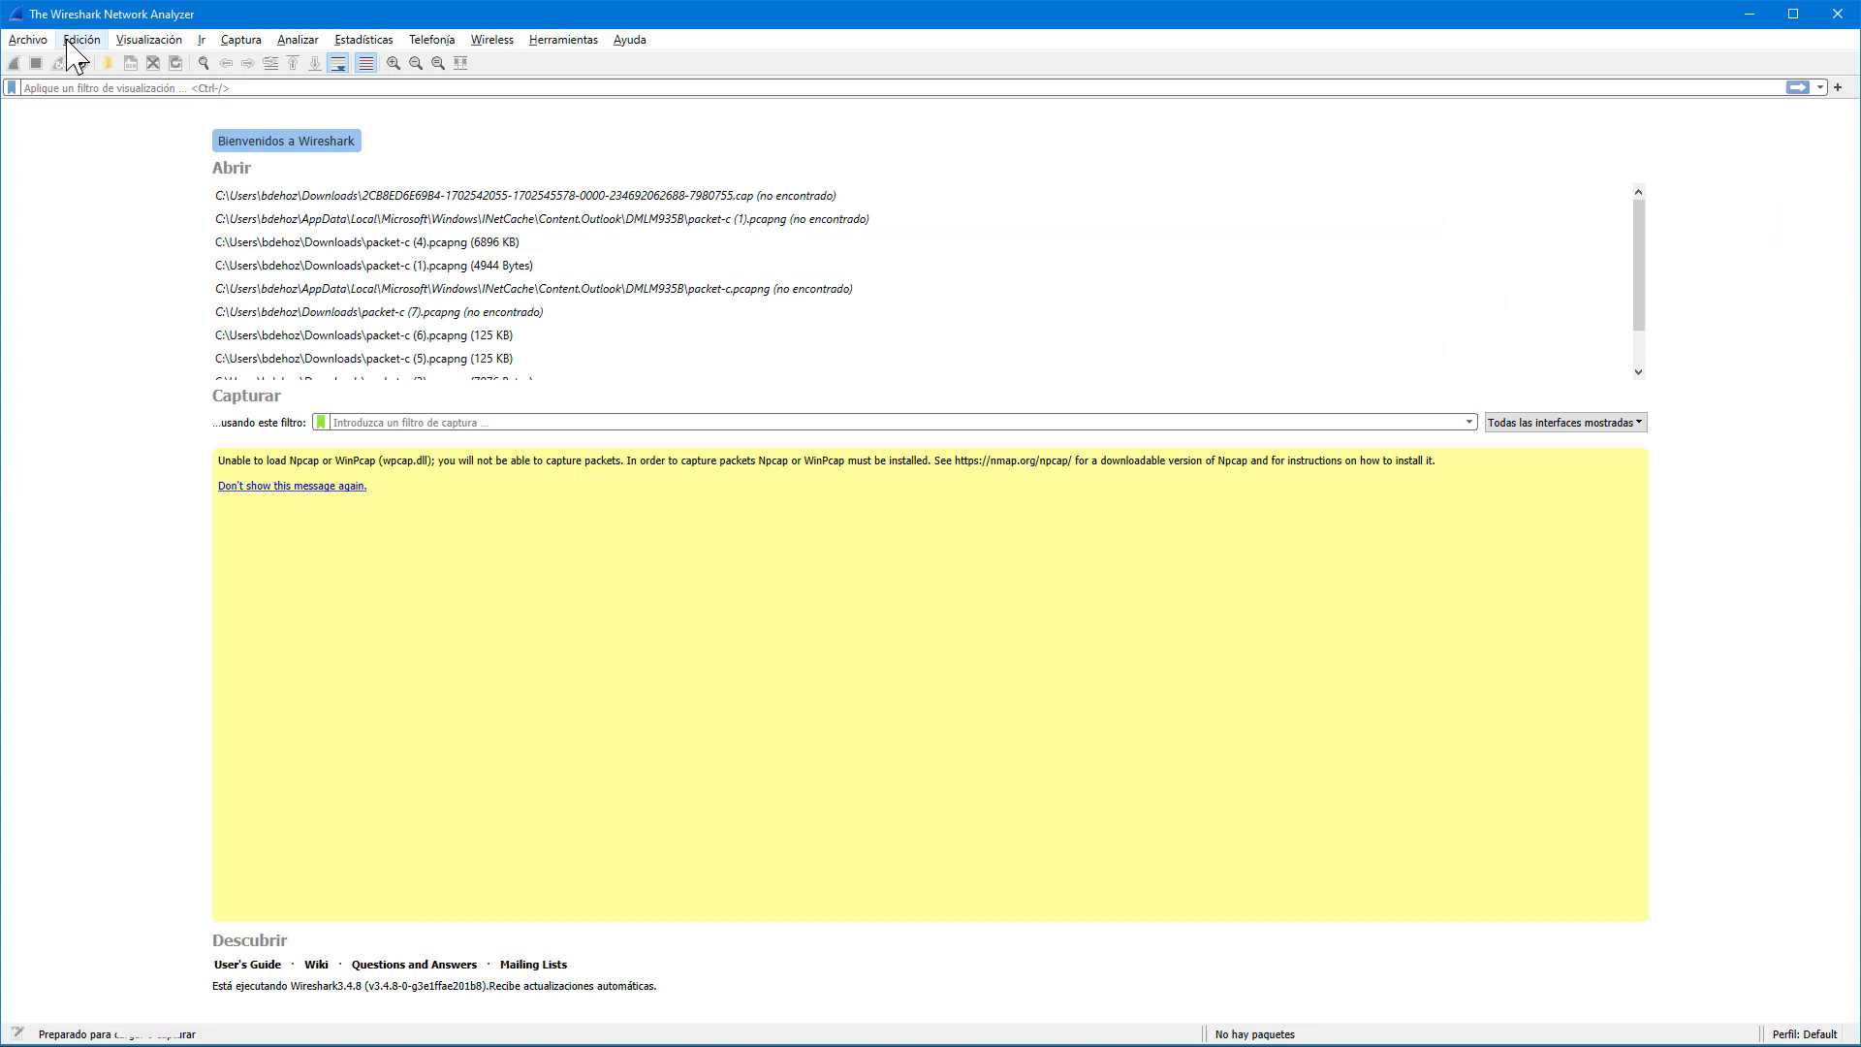
# Open the downloaded capture ending in 7997558.cap in Wireshark and look through its packet list before closing it
pyautogui.click(27, 39)
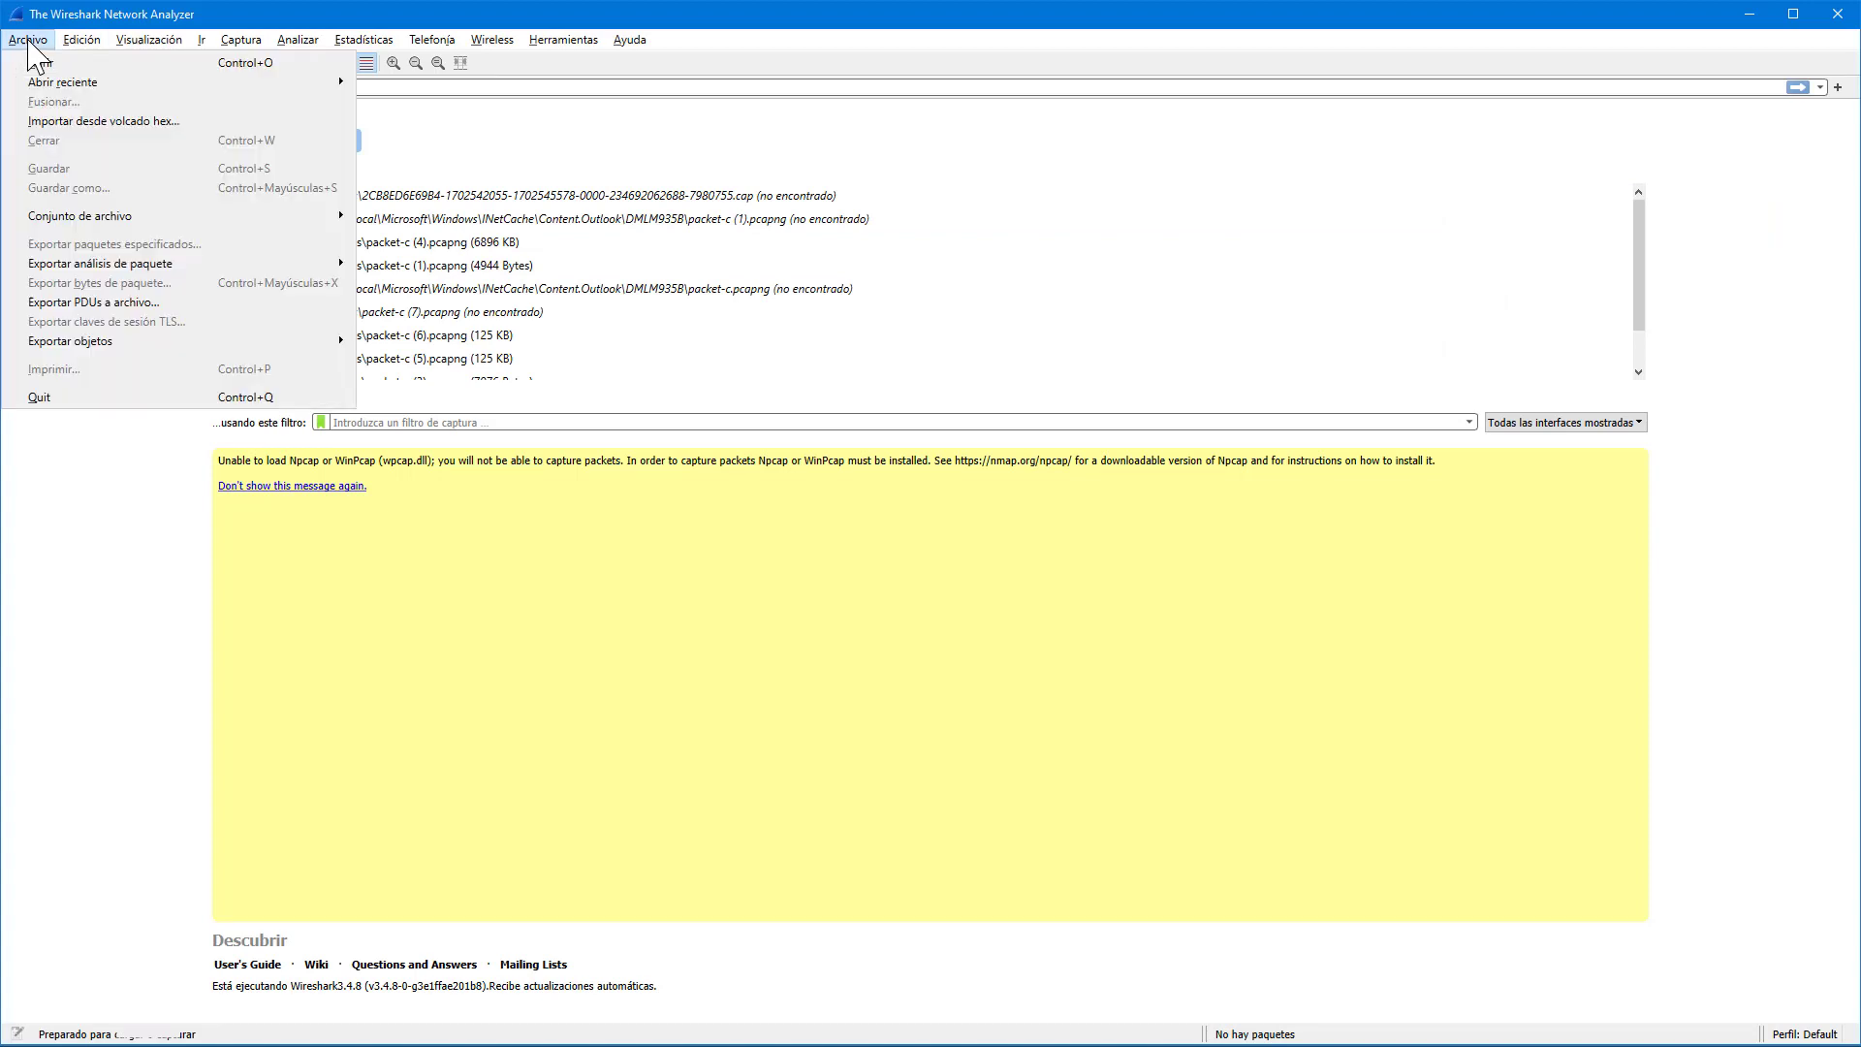
pyautogui.click(41, 64)
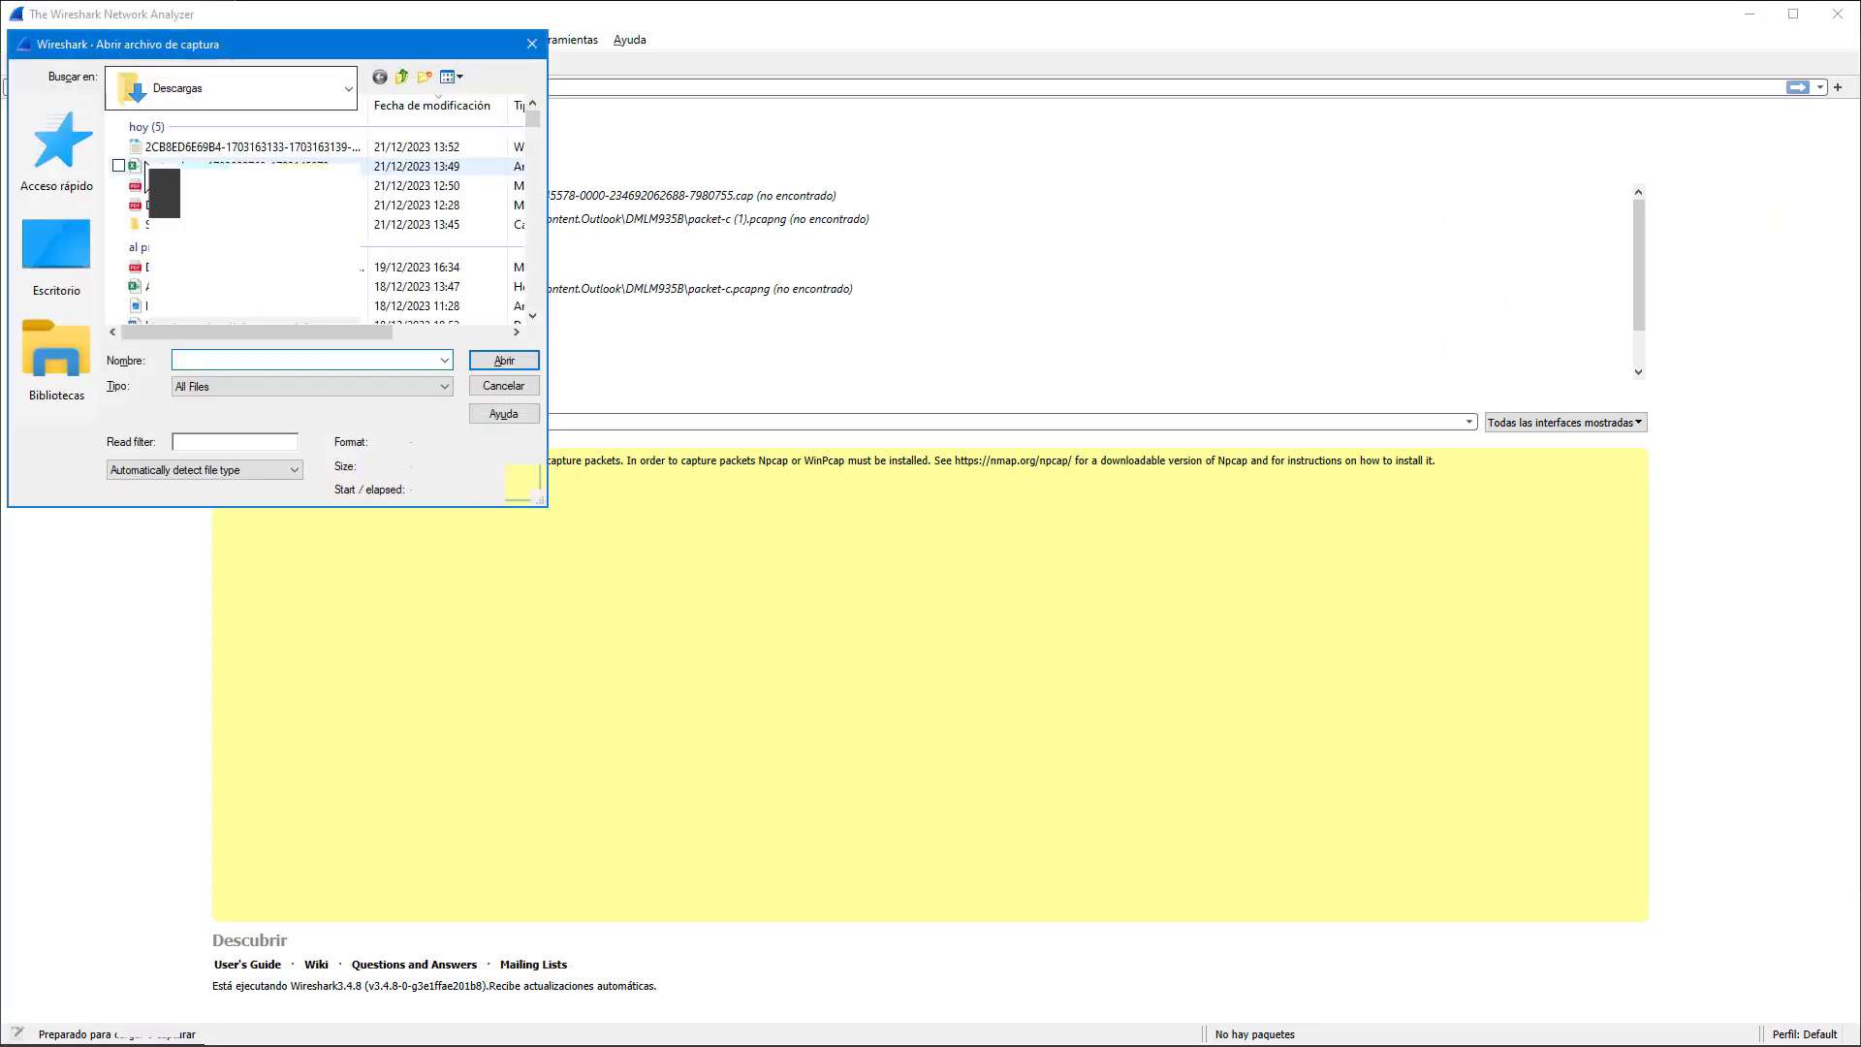
pyautogui.click(198, 155)
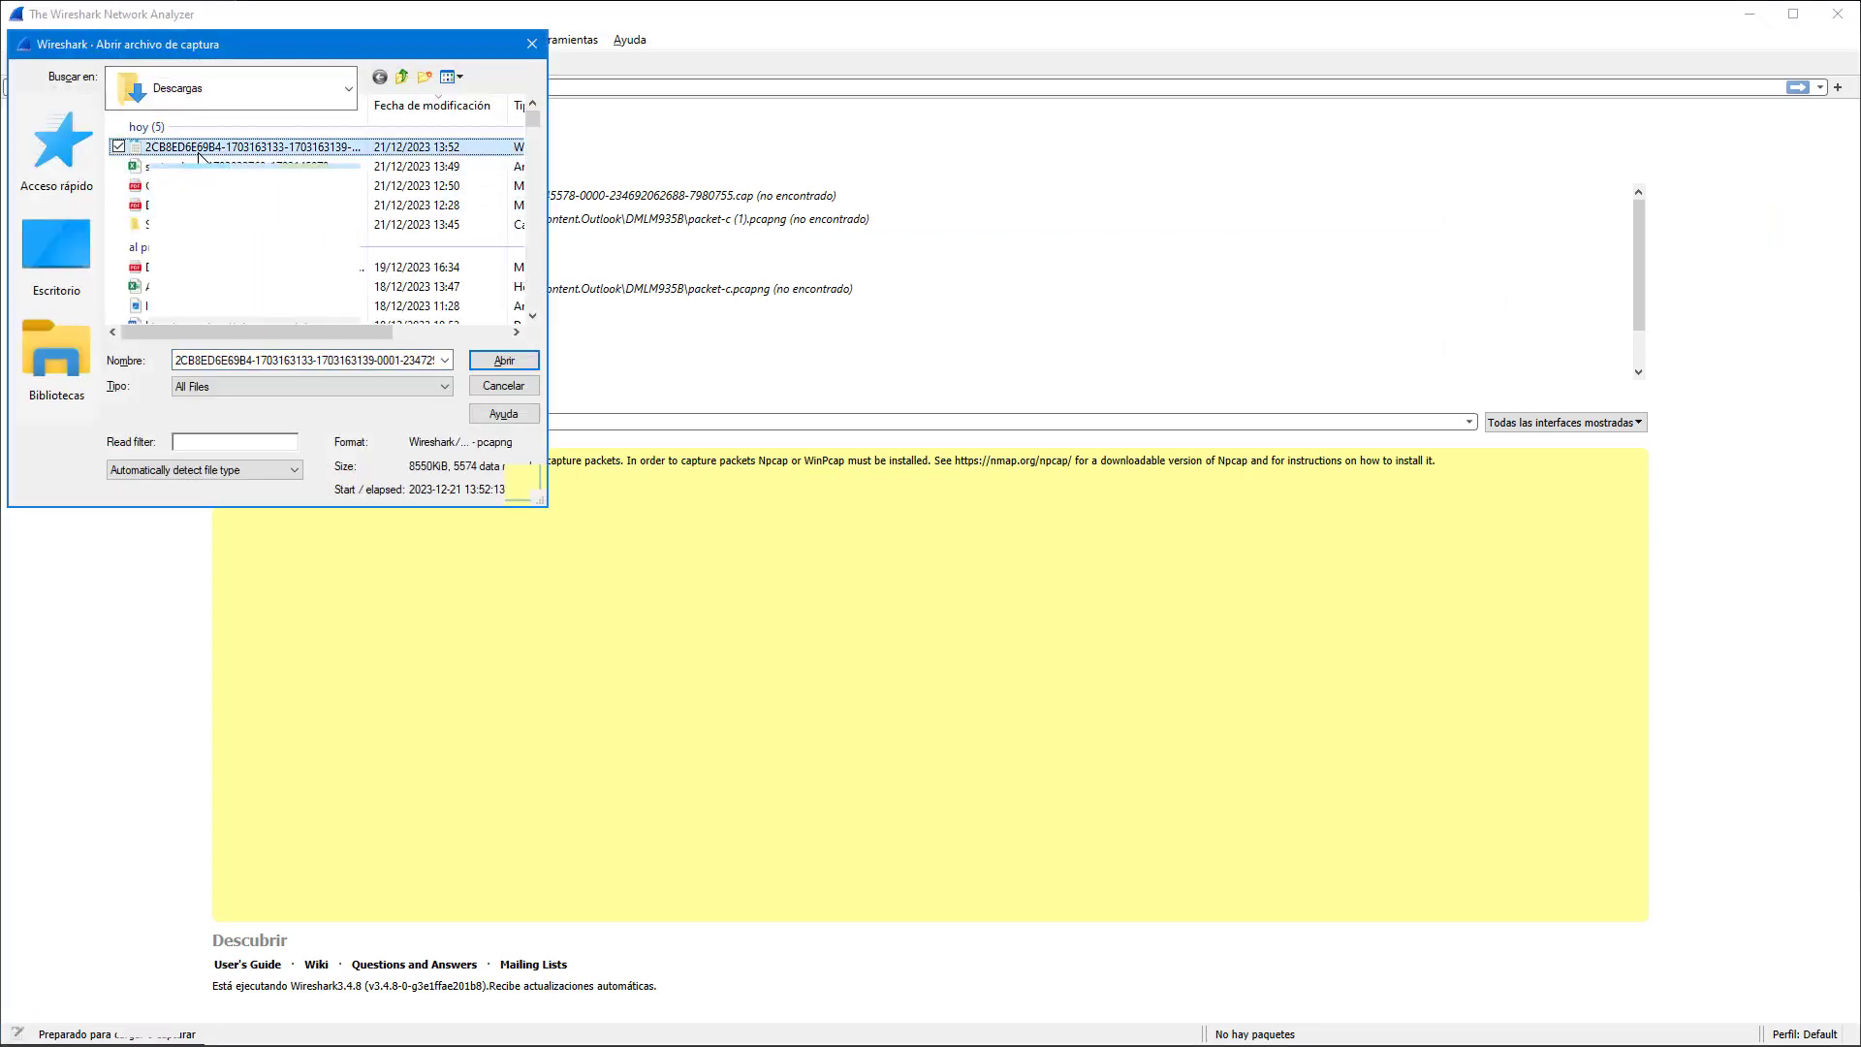
pyautogui.click(505, 361)
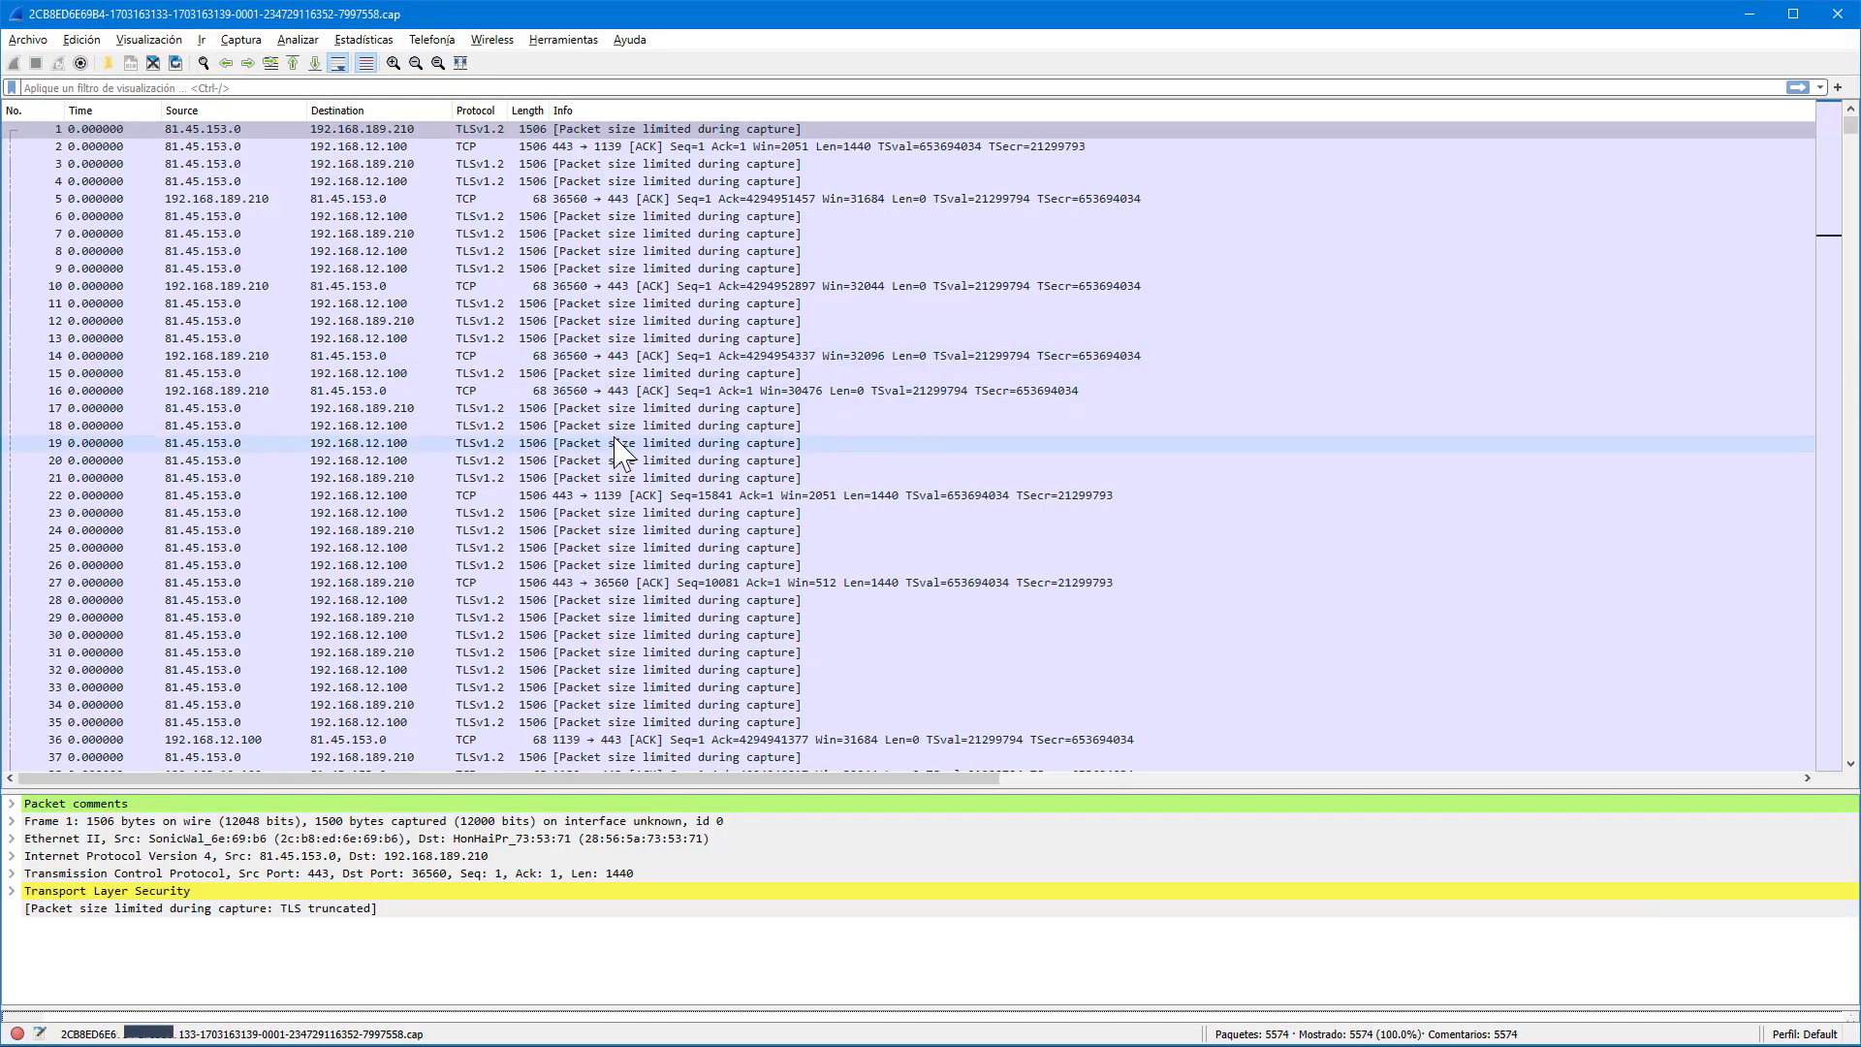
pyautogui.scroll(-20, 615, 441)
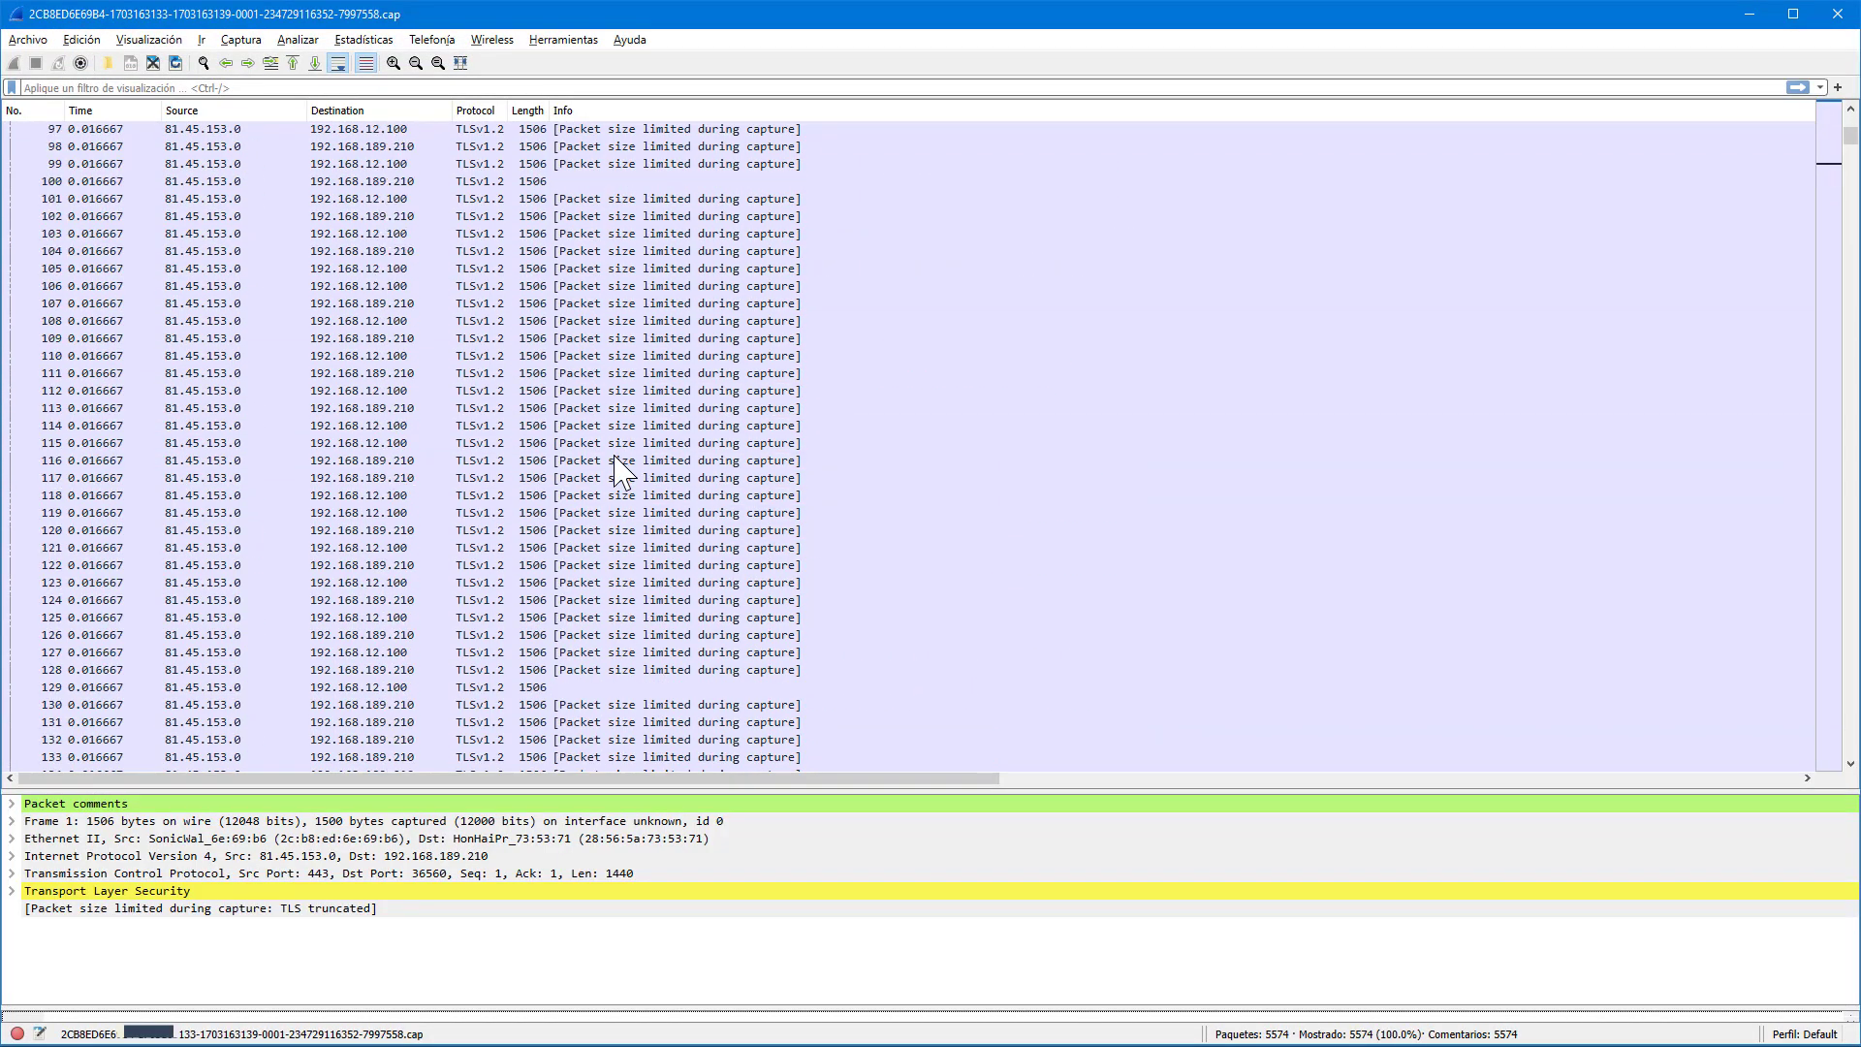
pyautogui.scroll(-6, 632, 636)
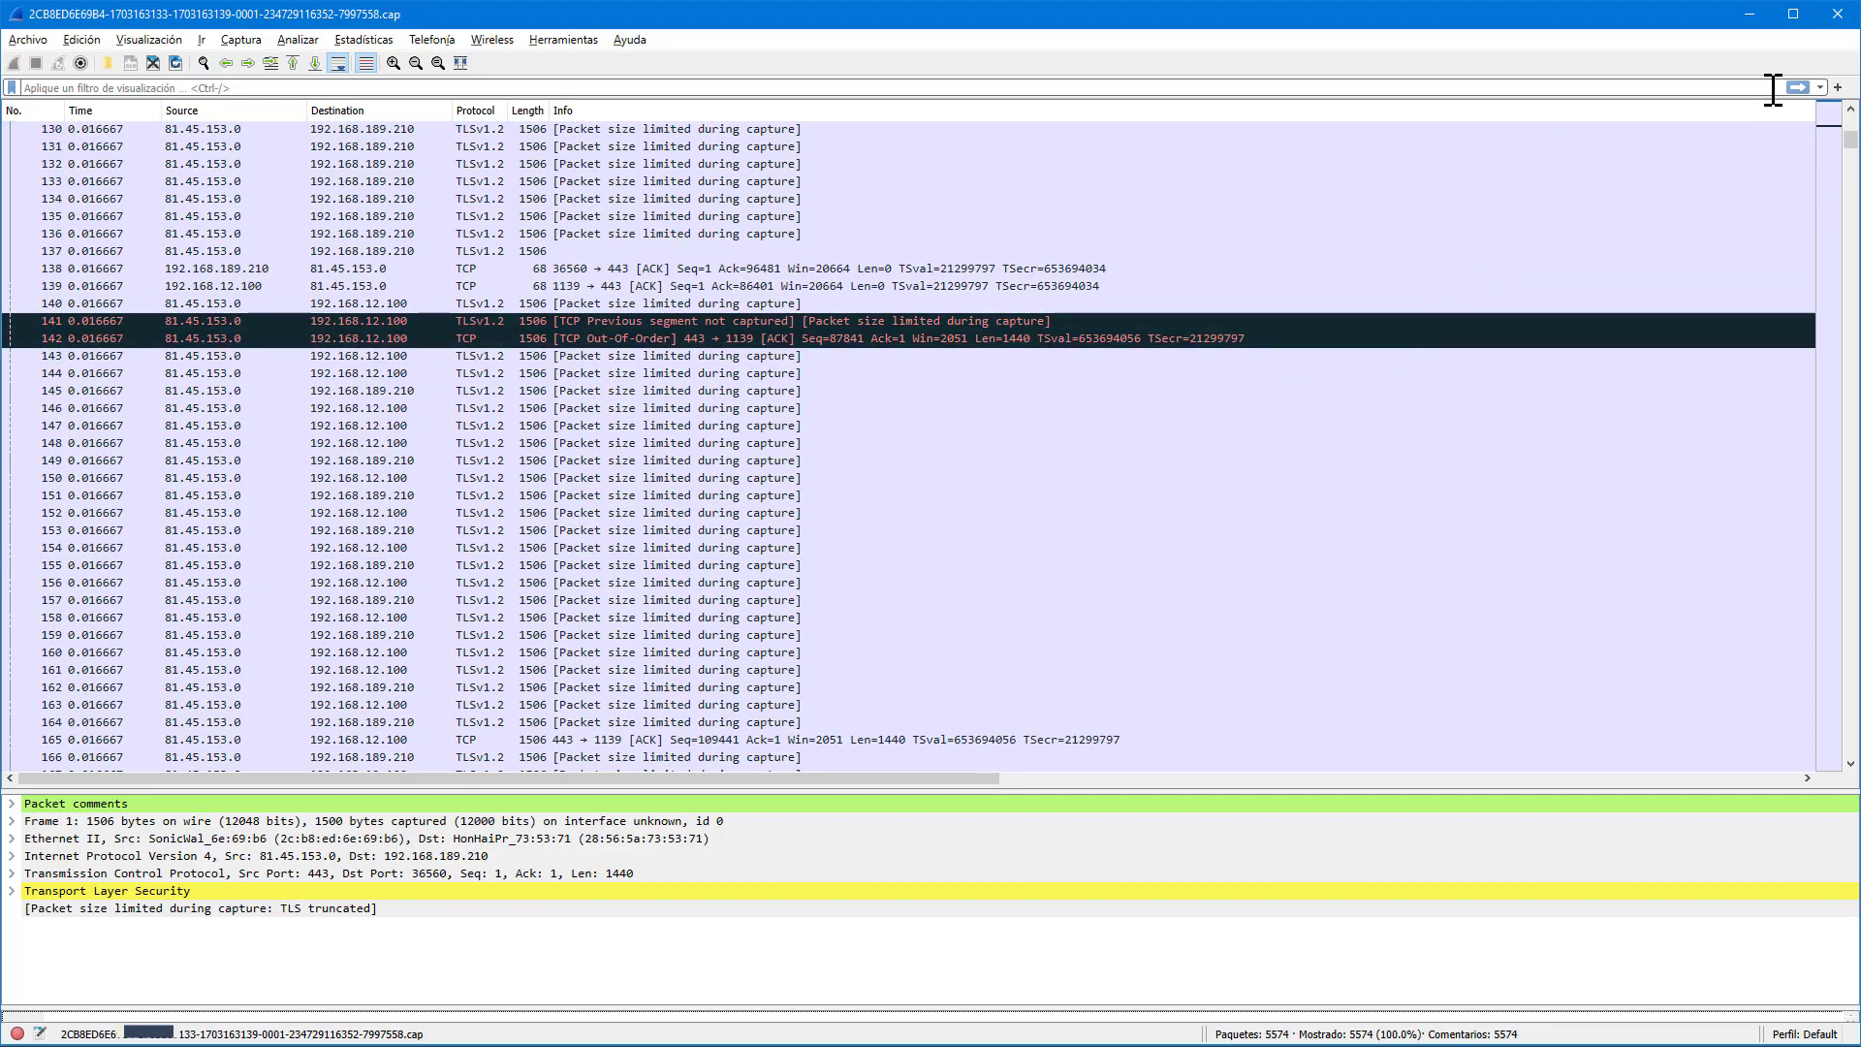
pyautogui.click(1839, 16)
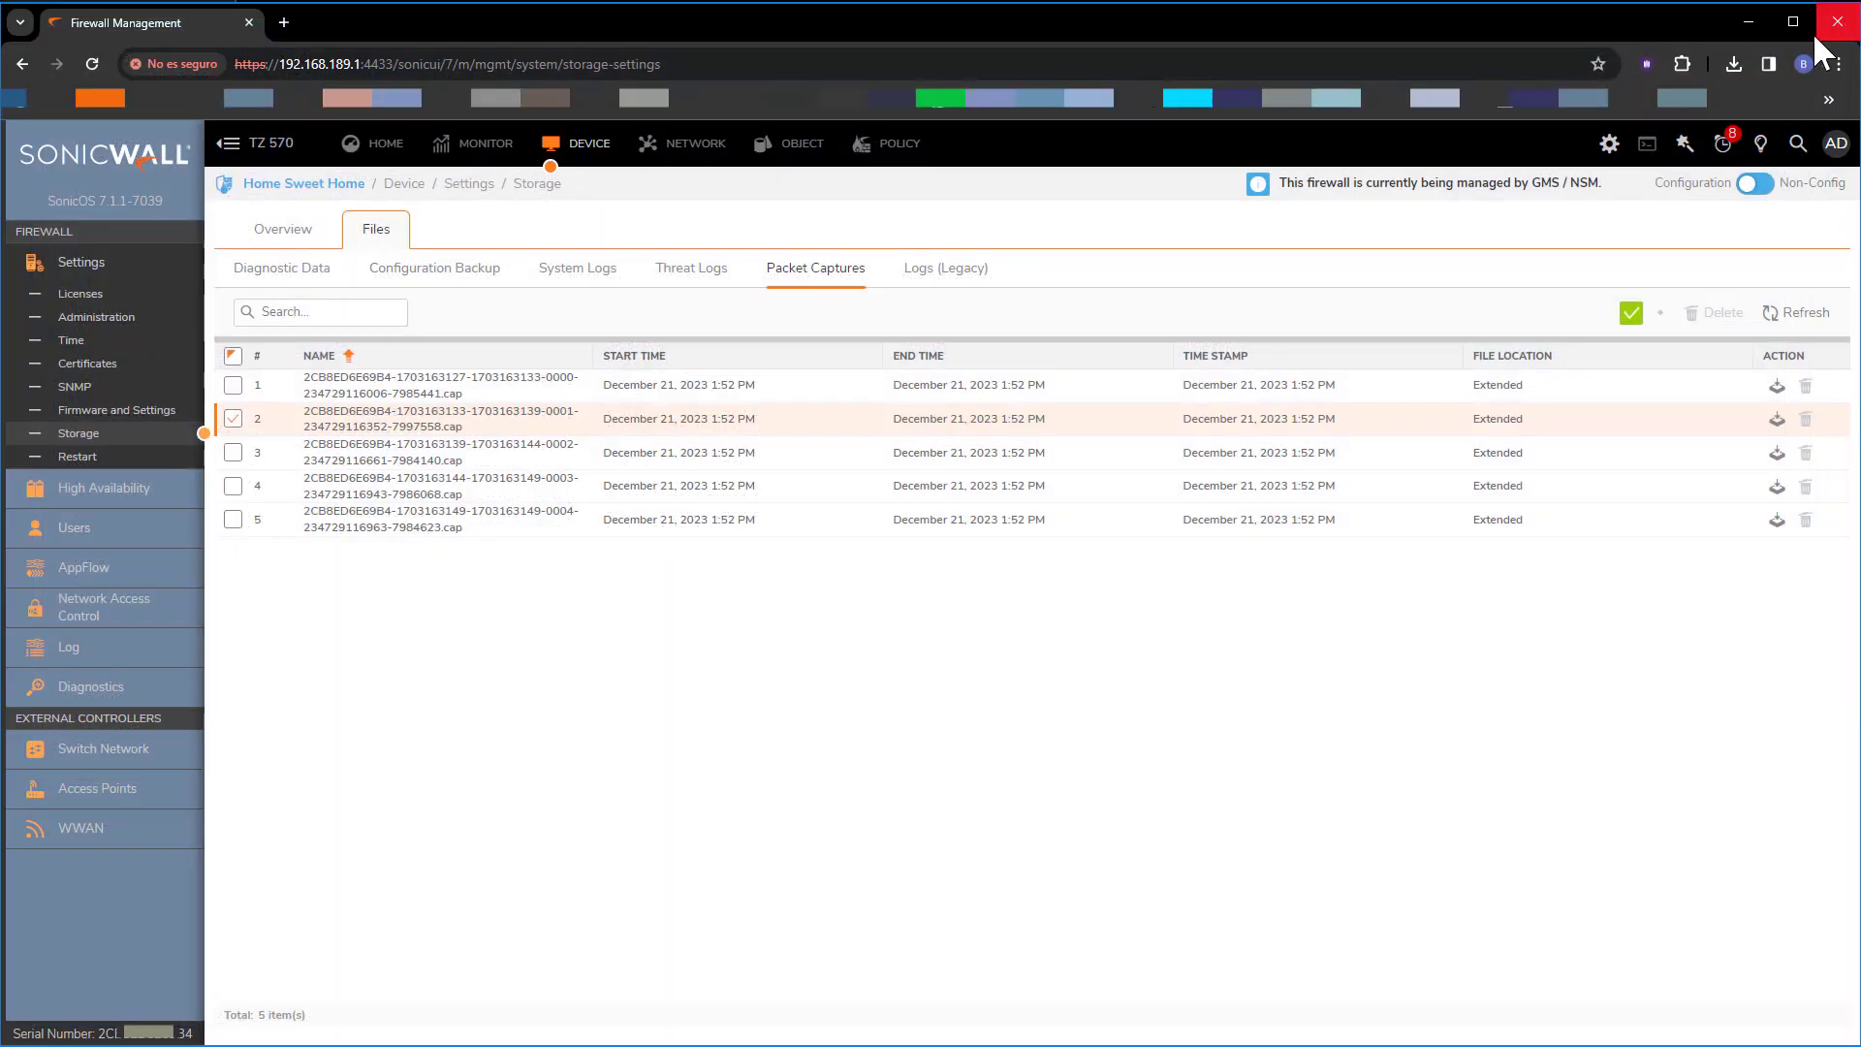
# Check the legacy log files in the firewall's storage, then return to the stored packet captures and select them all
pyautogui.click(944, 275)
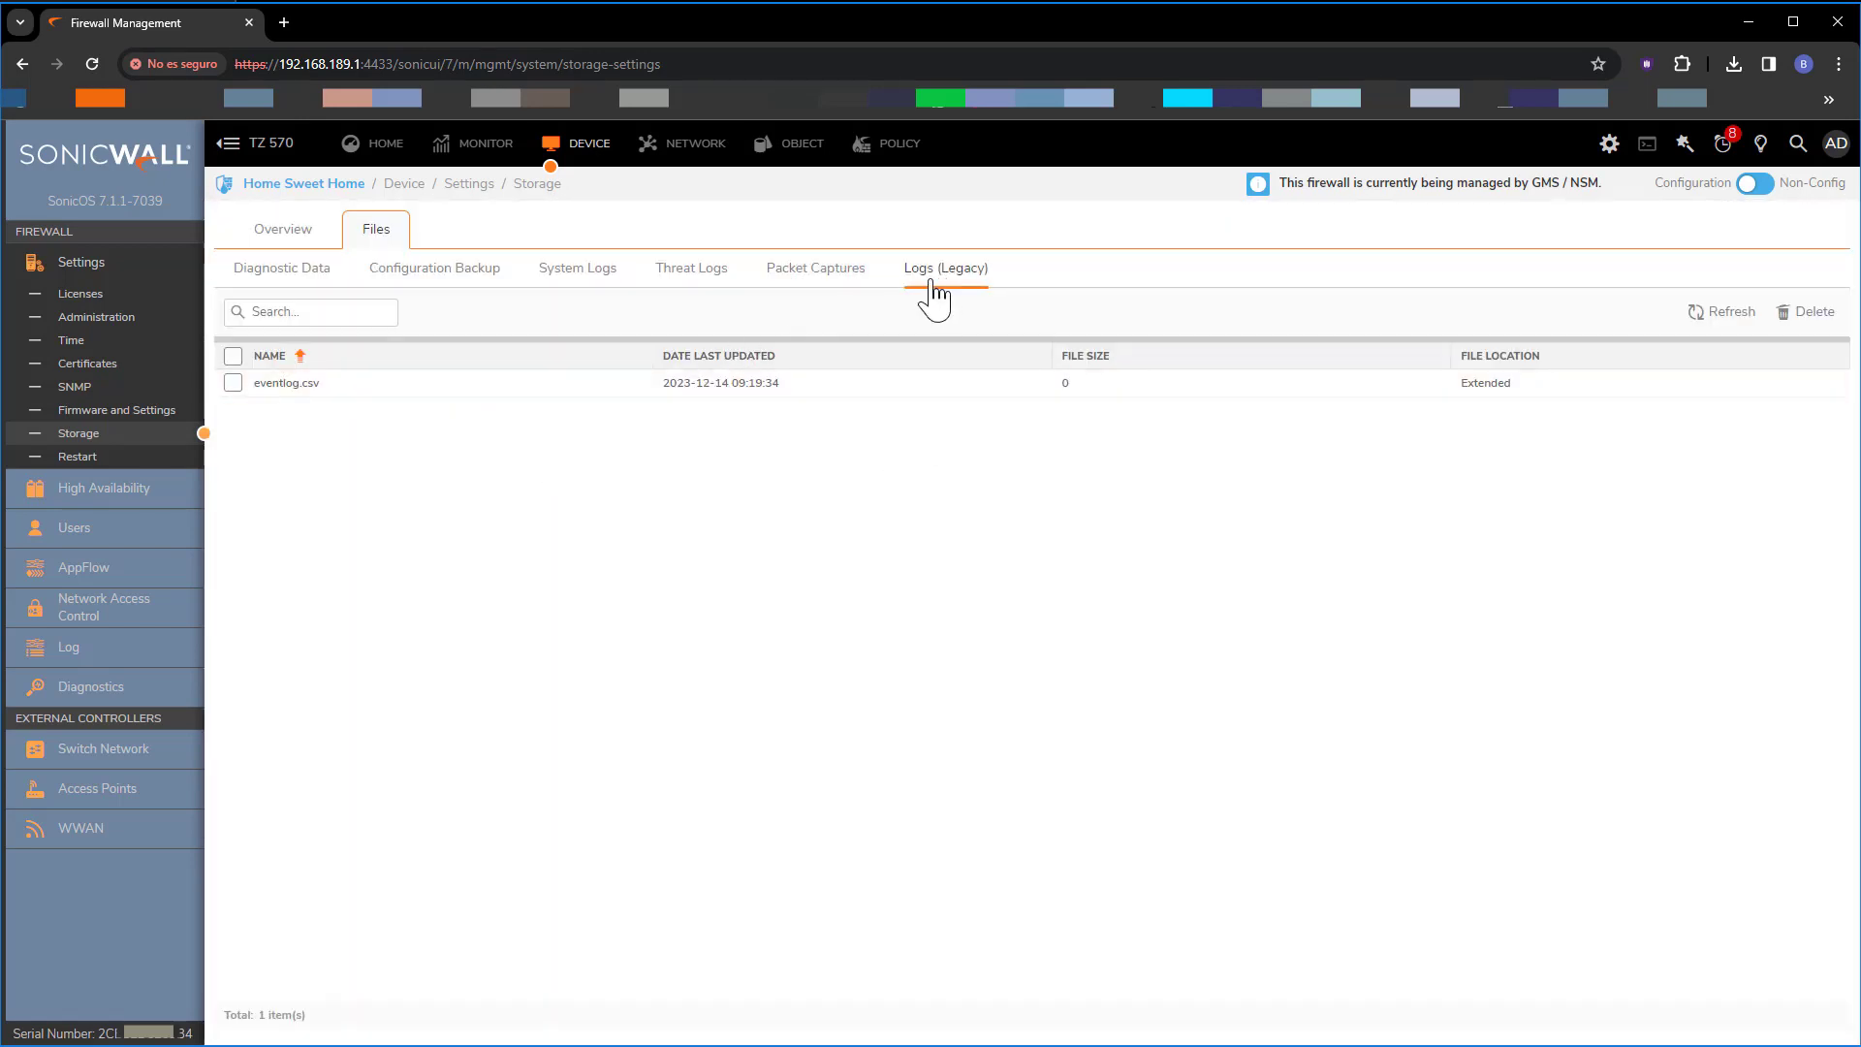
pyautogui.click(841, 283)
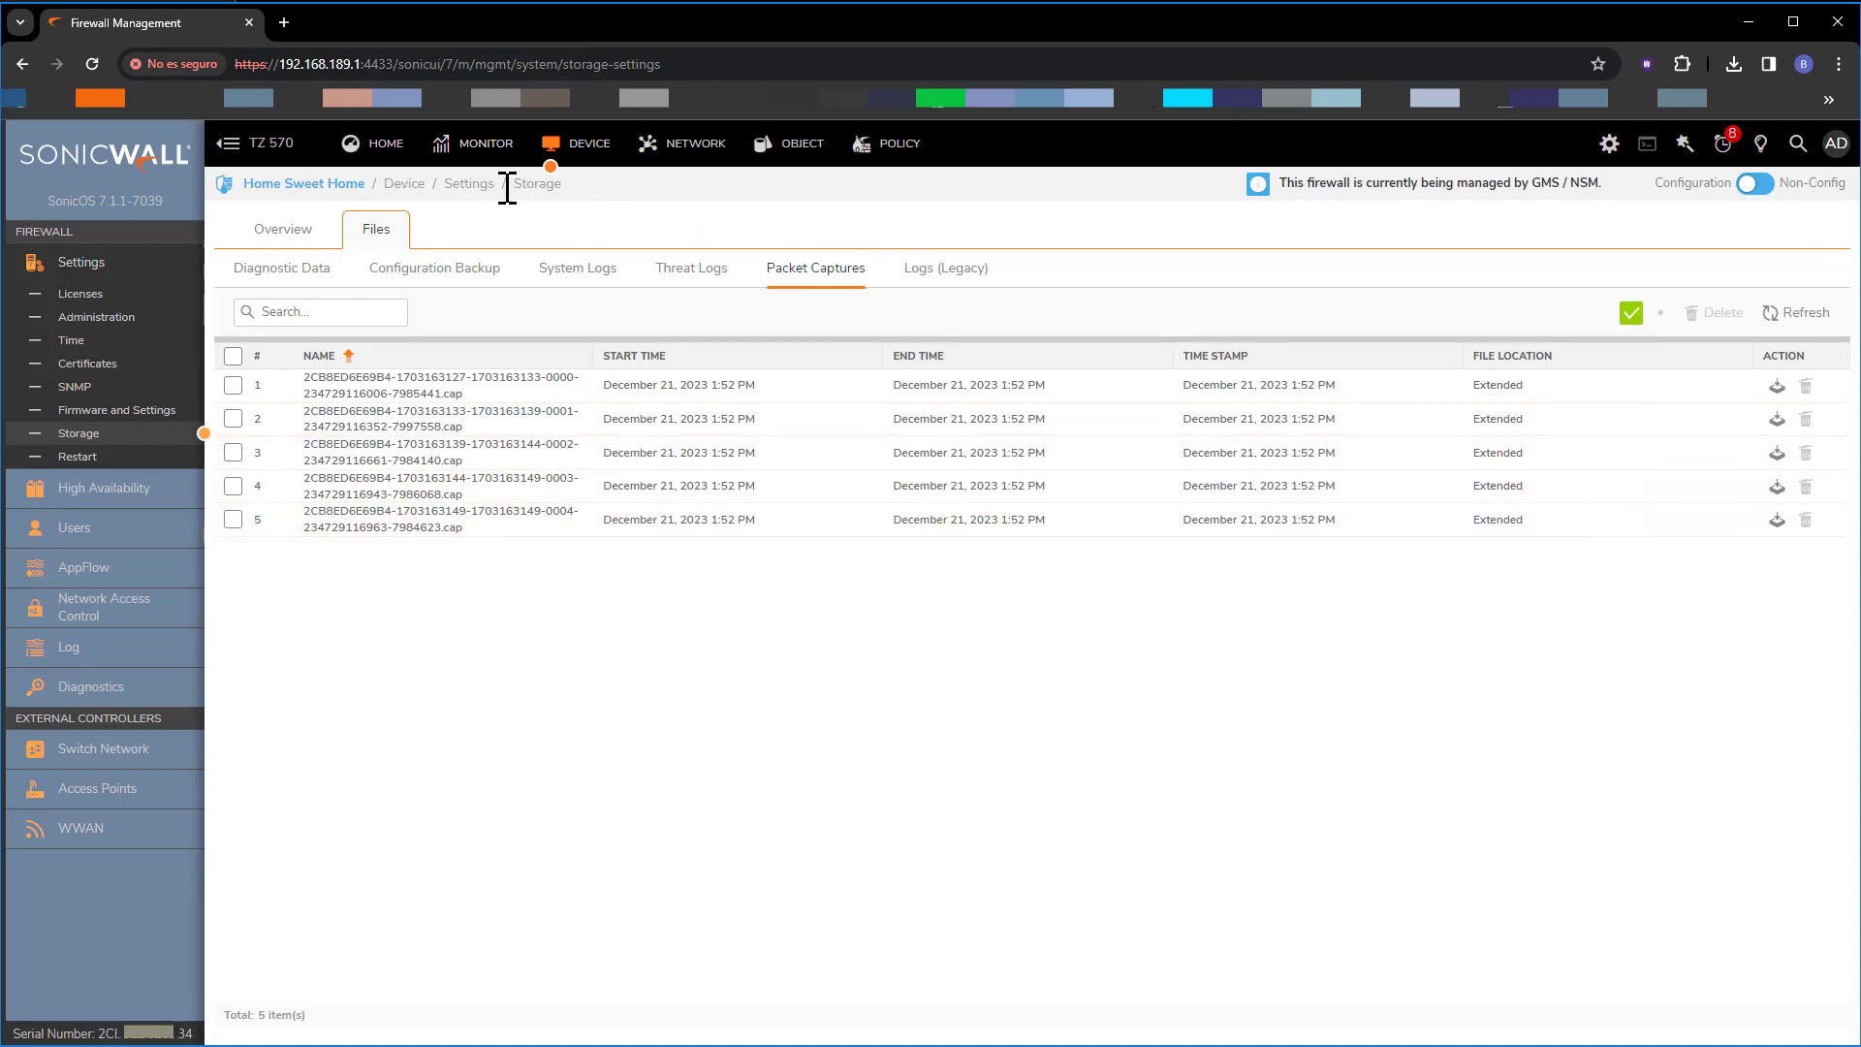
pyautogui.click(232, 356)
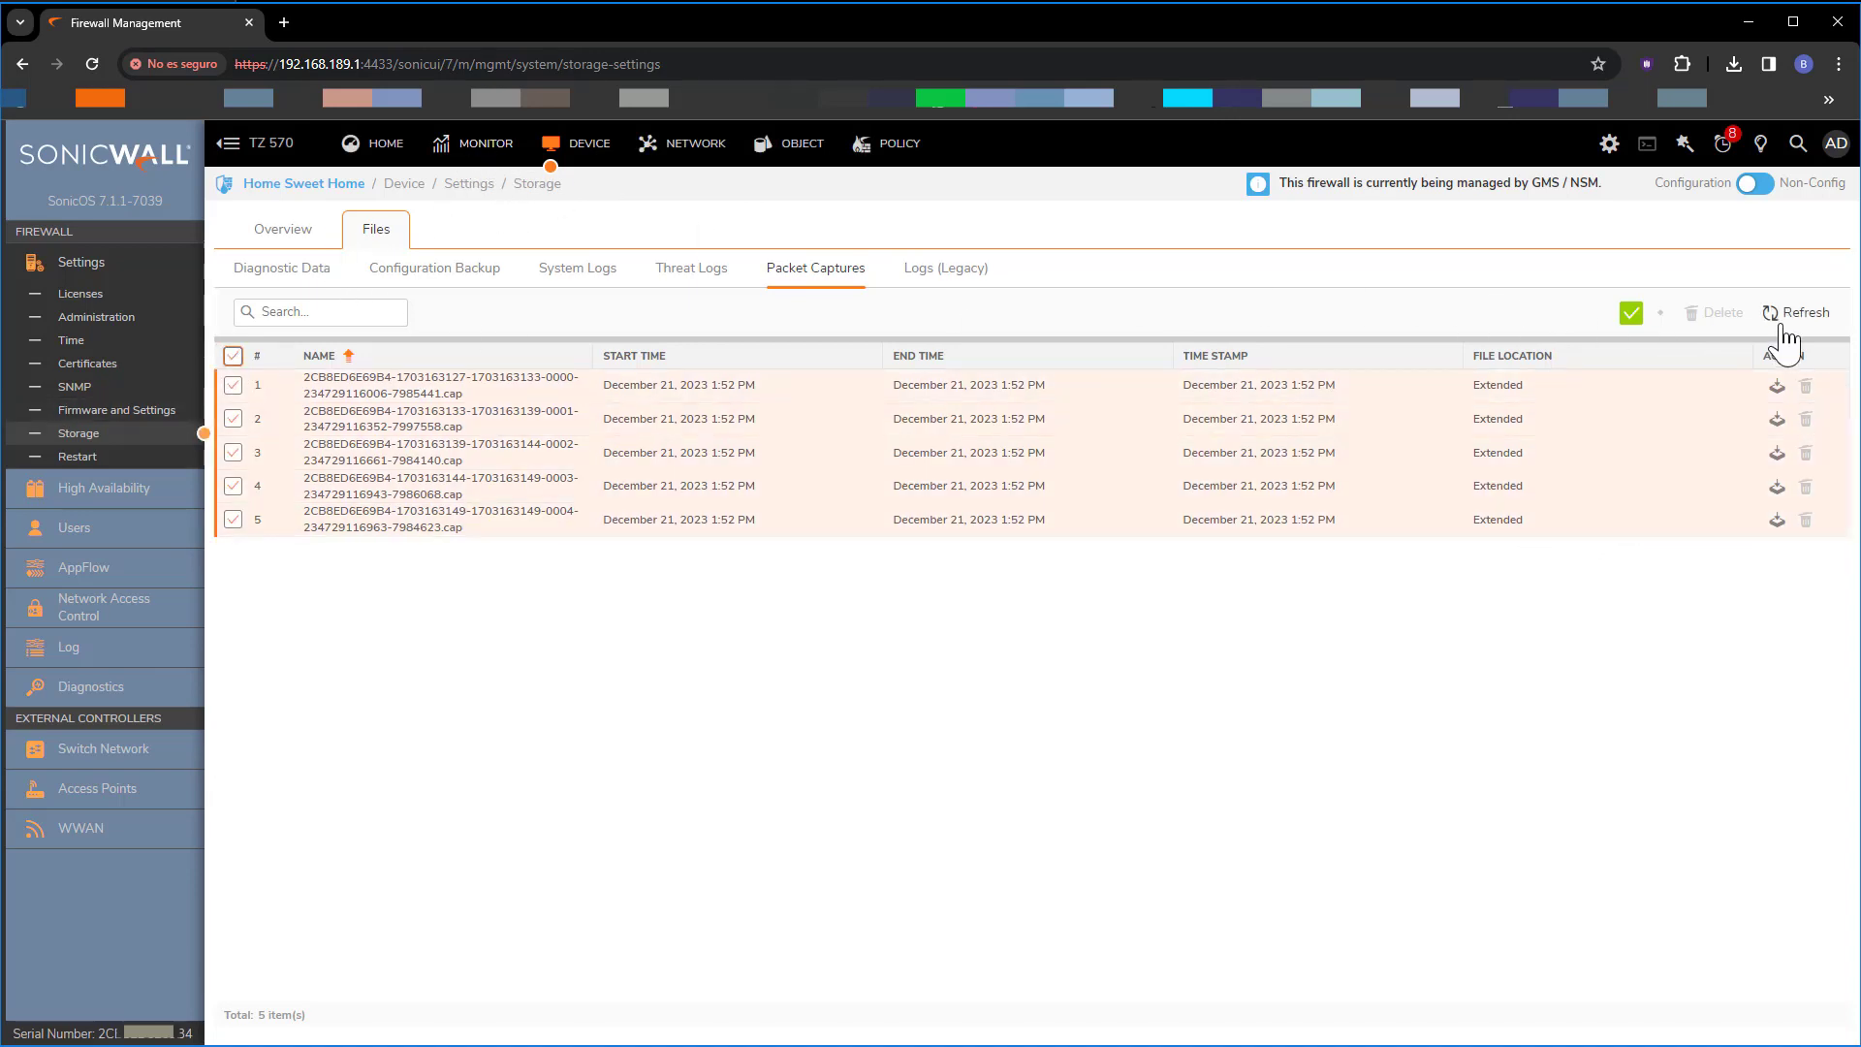
# Disable logging to storage in the Packet Monitor general settings and save the change
pyautogui.click(478, 158)
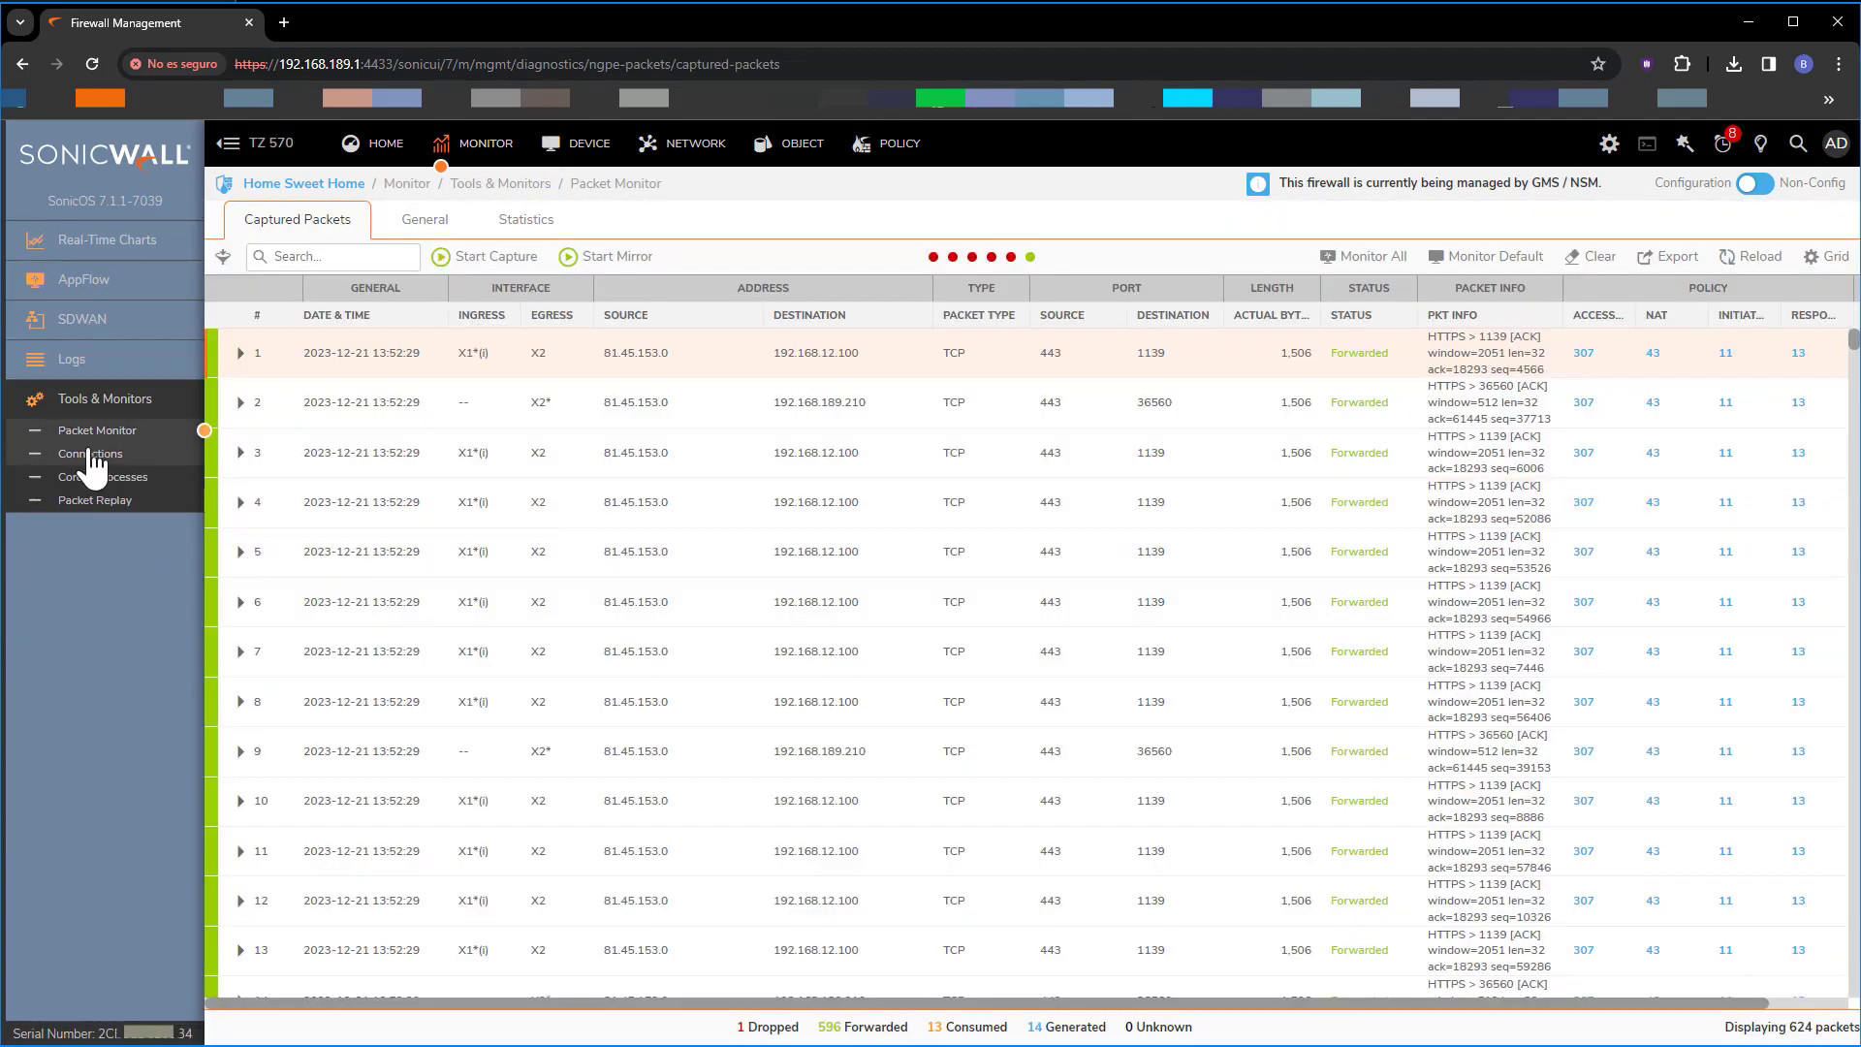
pyautogui.click(430, 228)
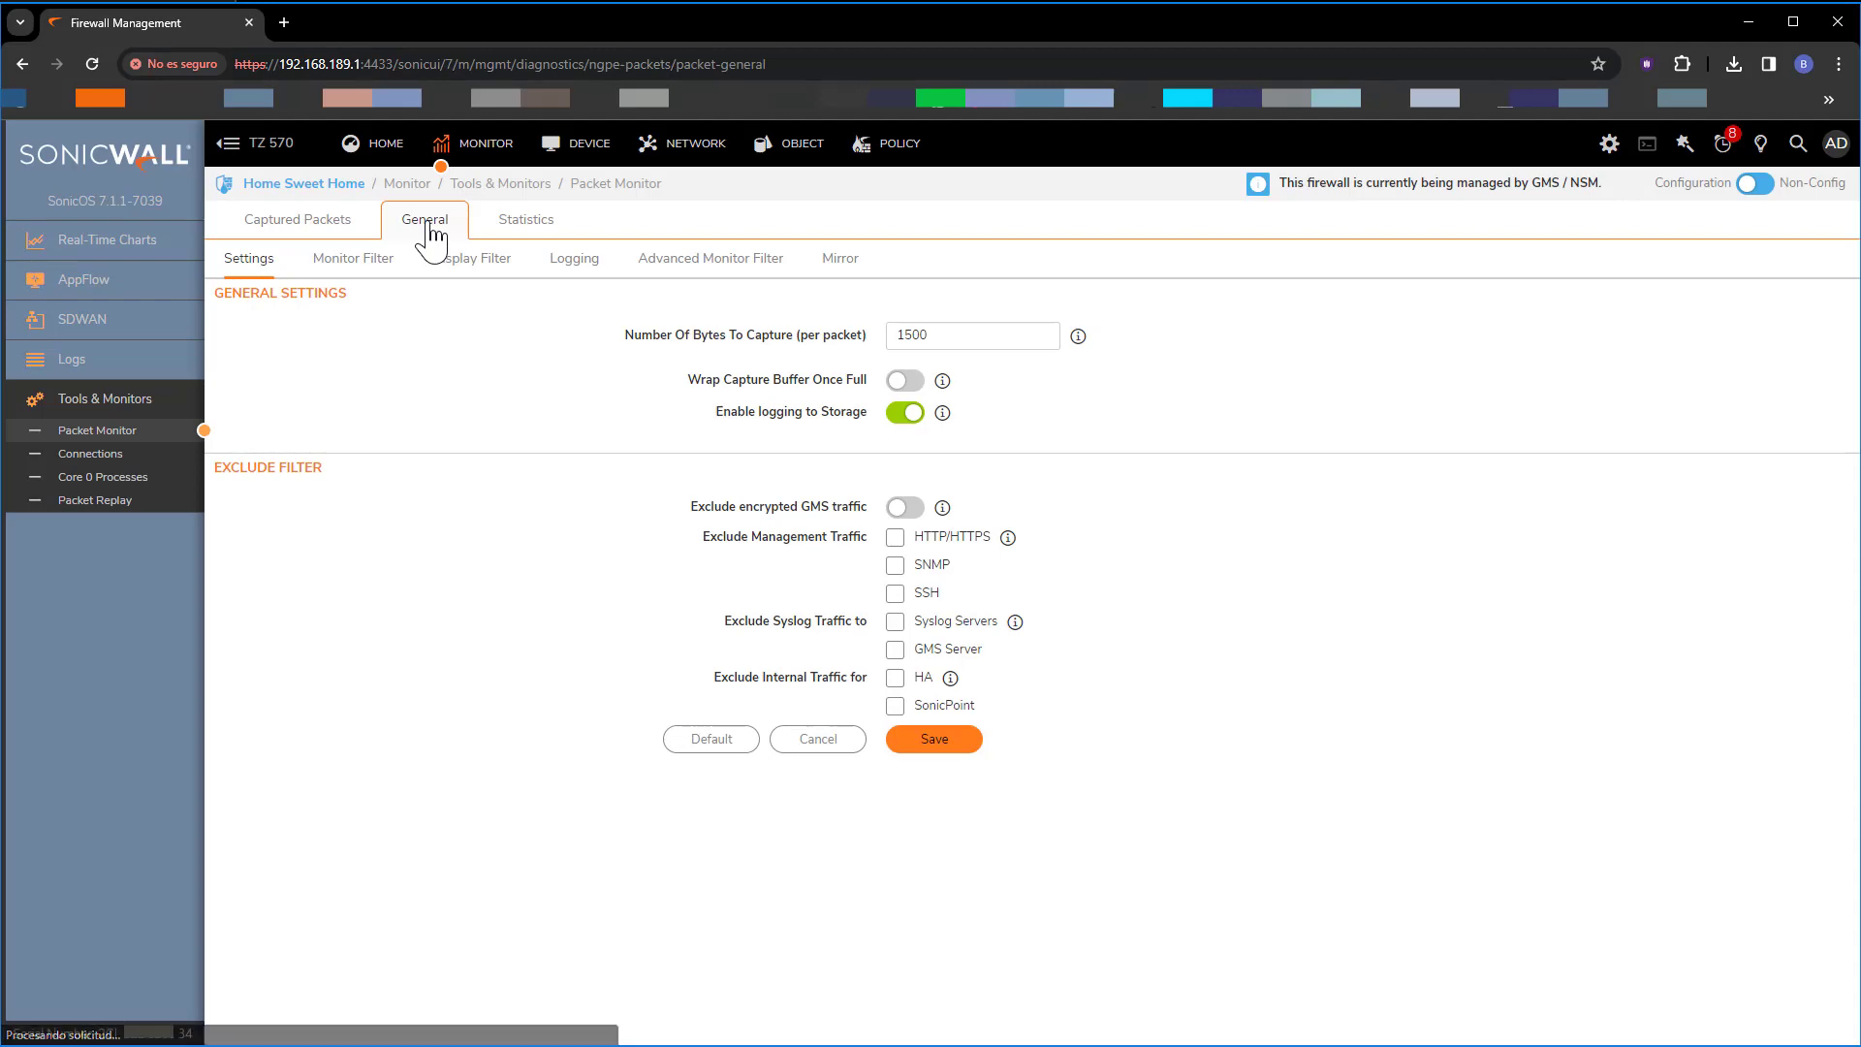
pyautogui.click(912, 415)
pyautogui.click(1113, 259)
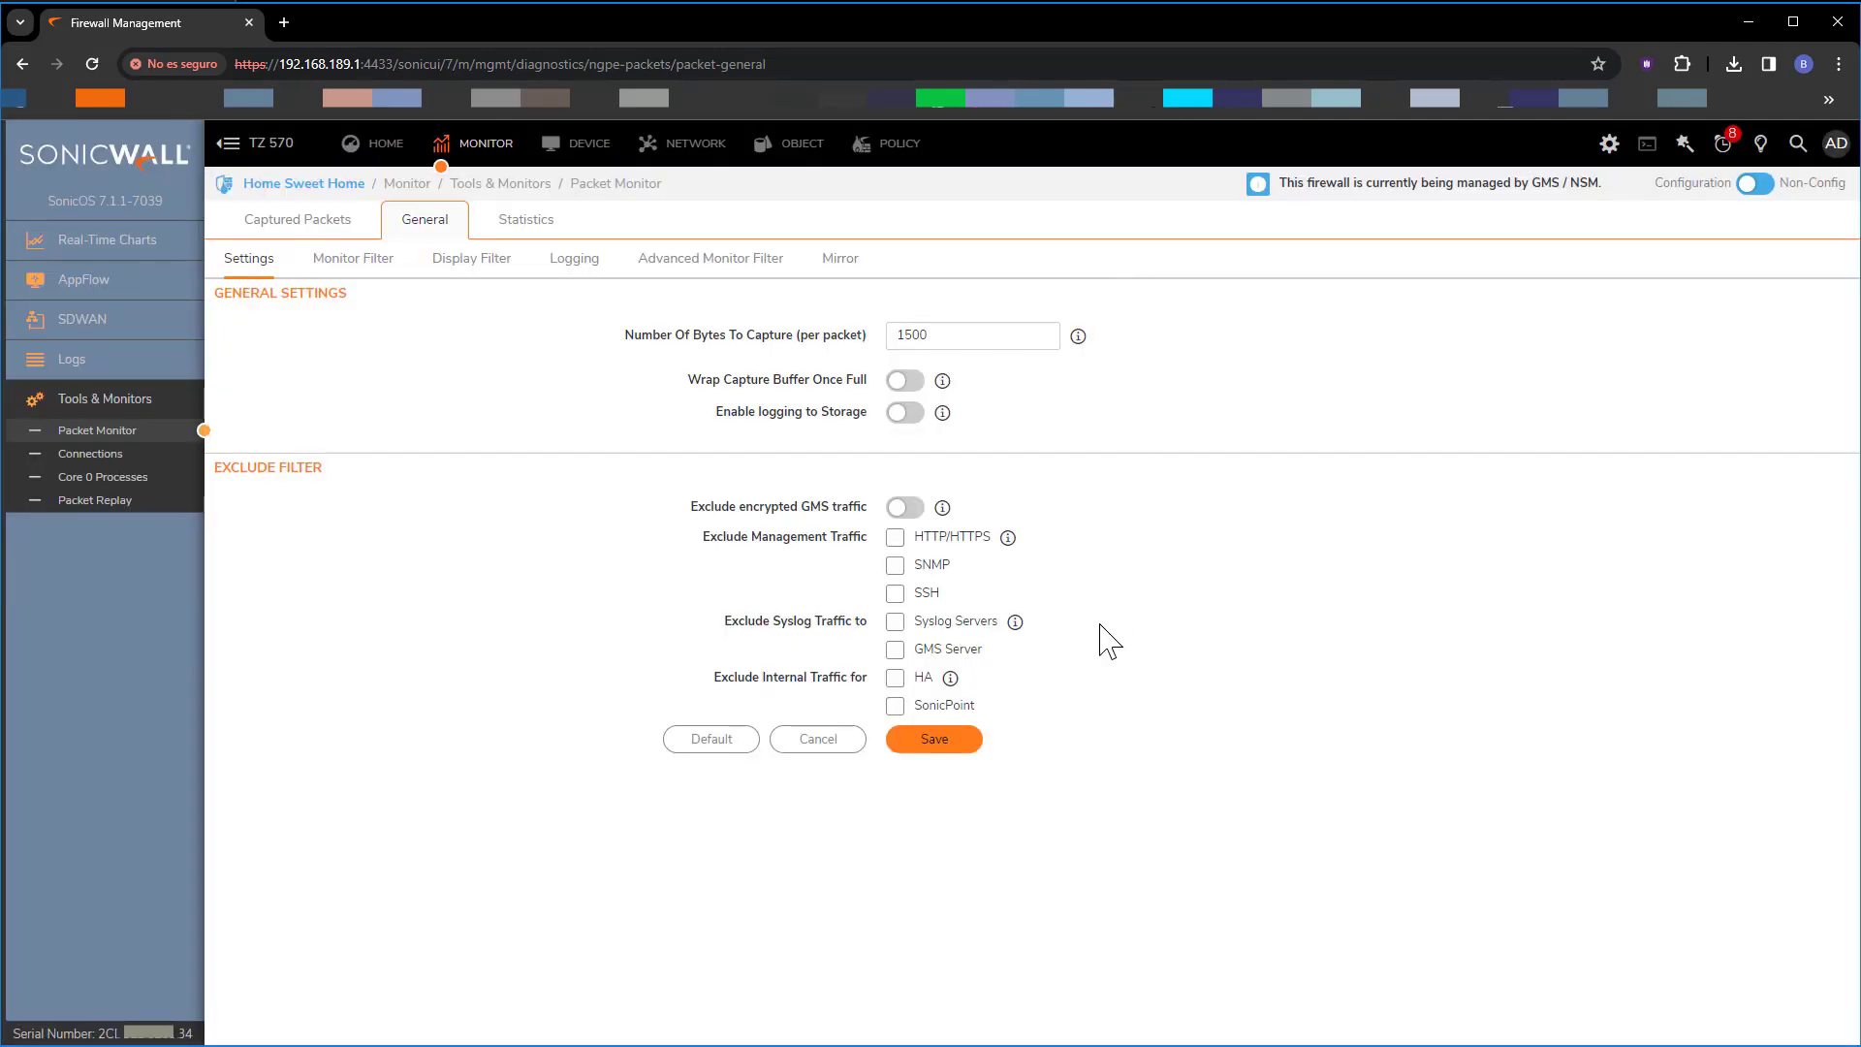
pyautogui.click(937, 742)
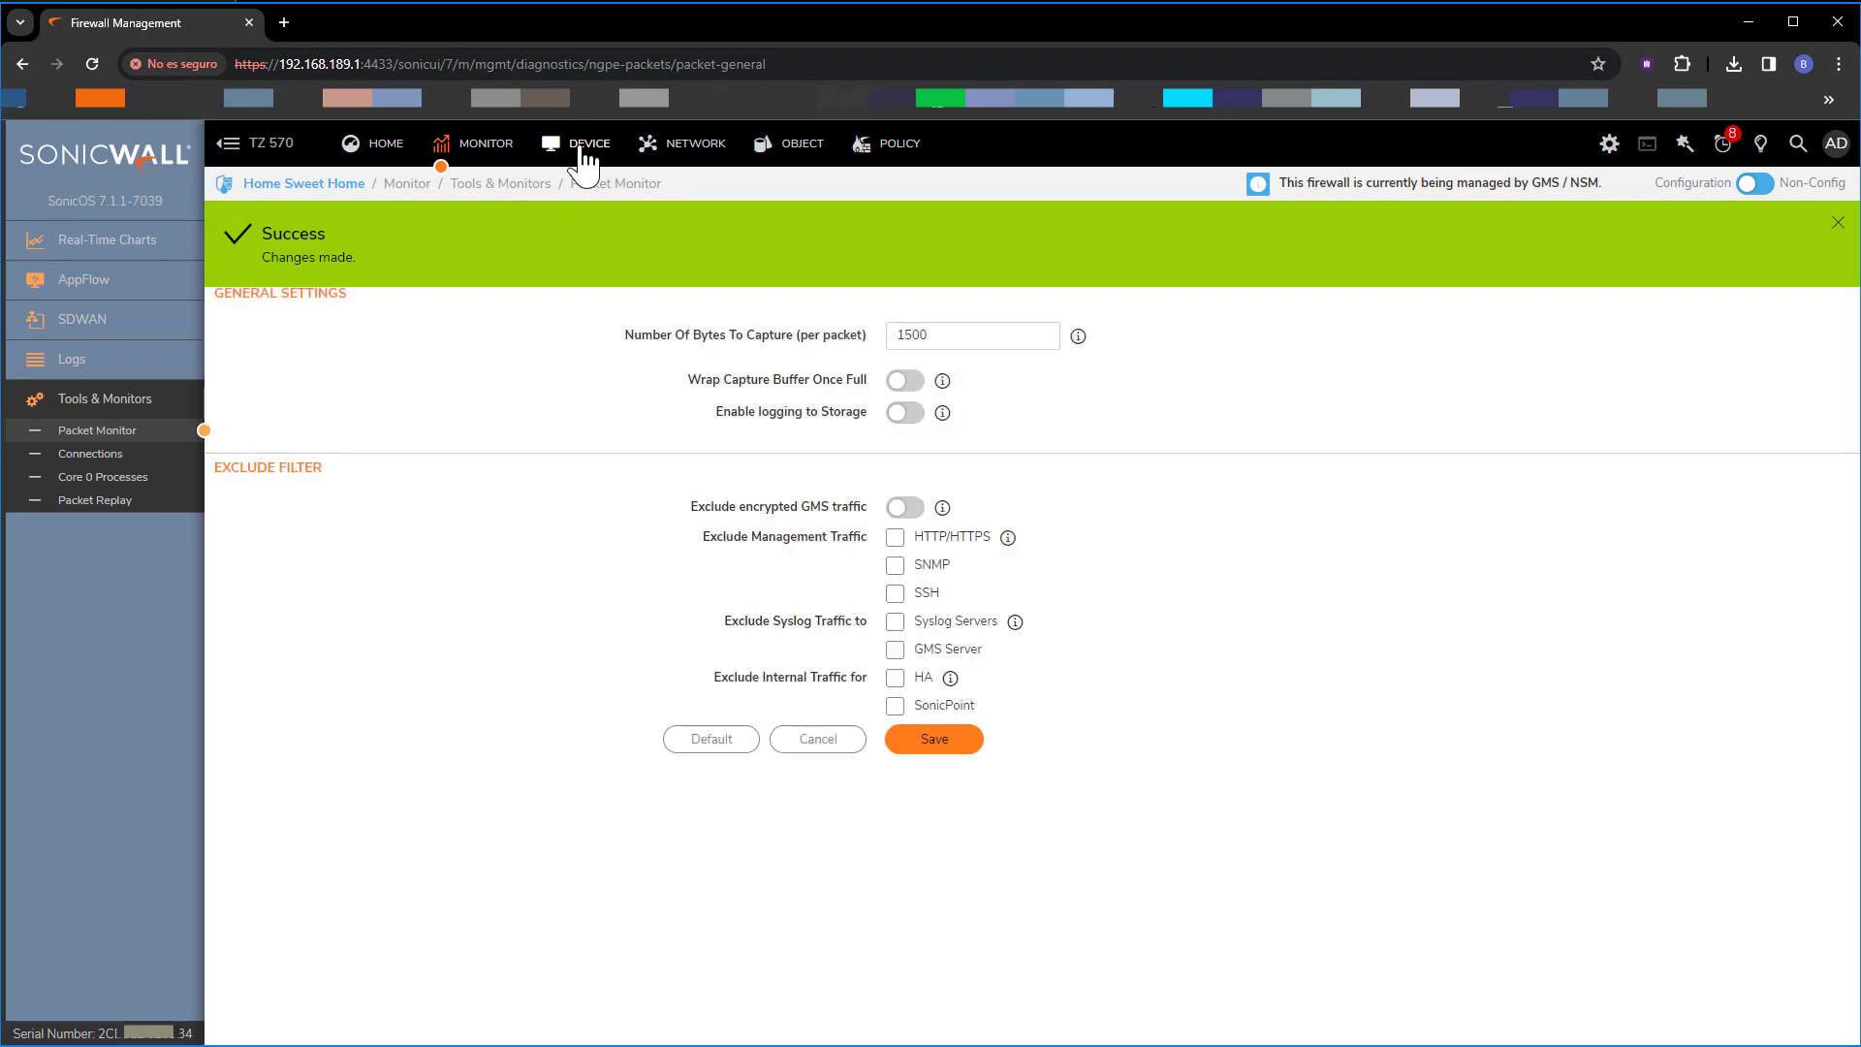
# Delete the first stored packet capture, ending in 7985441.cap, from the device's storage files
pyautogui.click(586, 146)
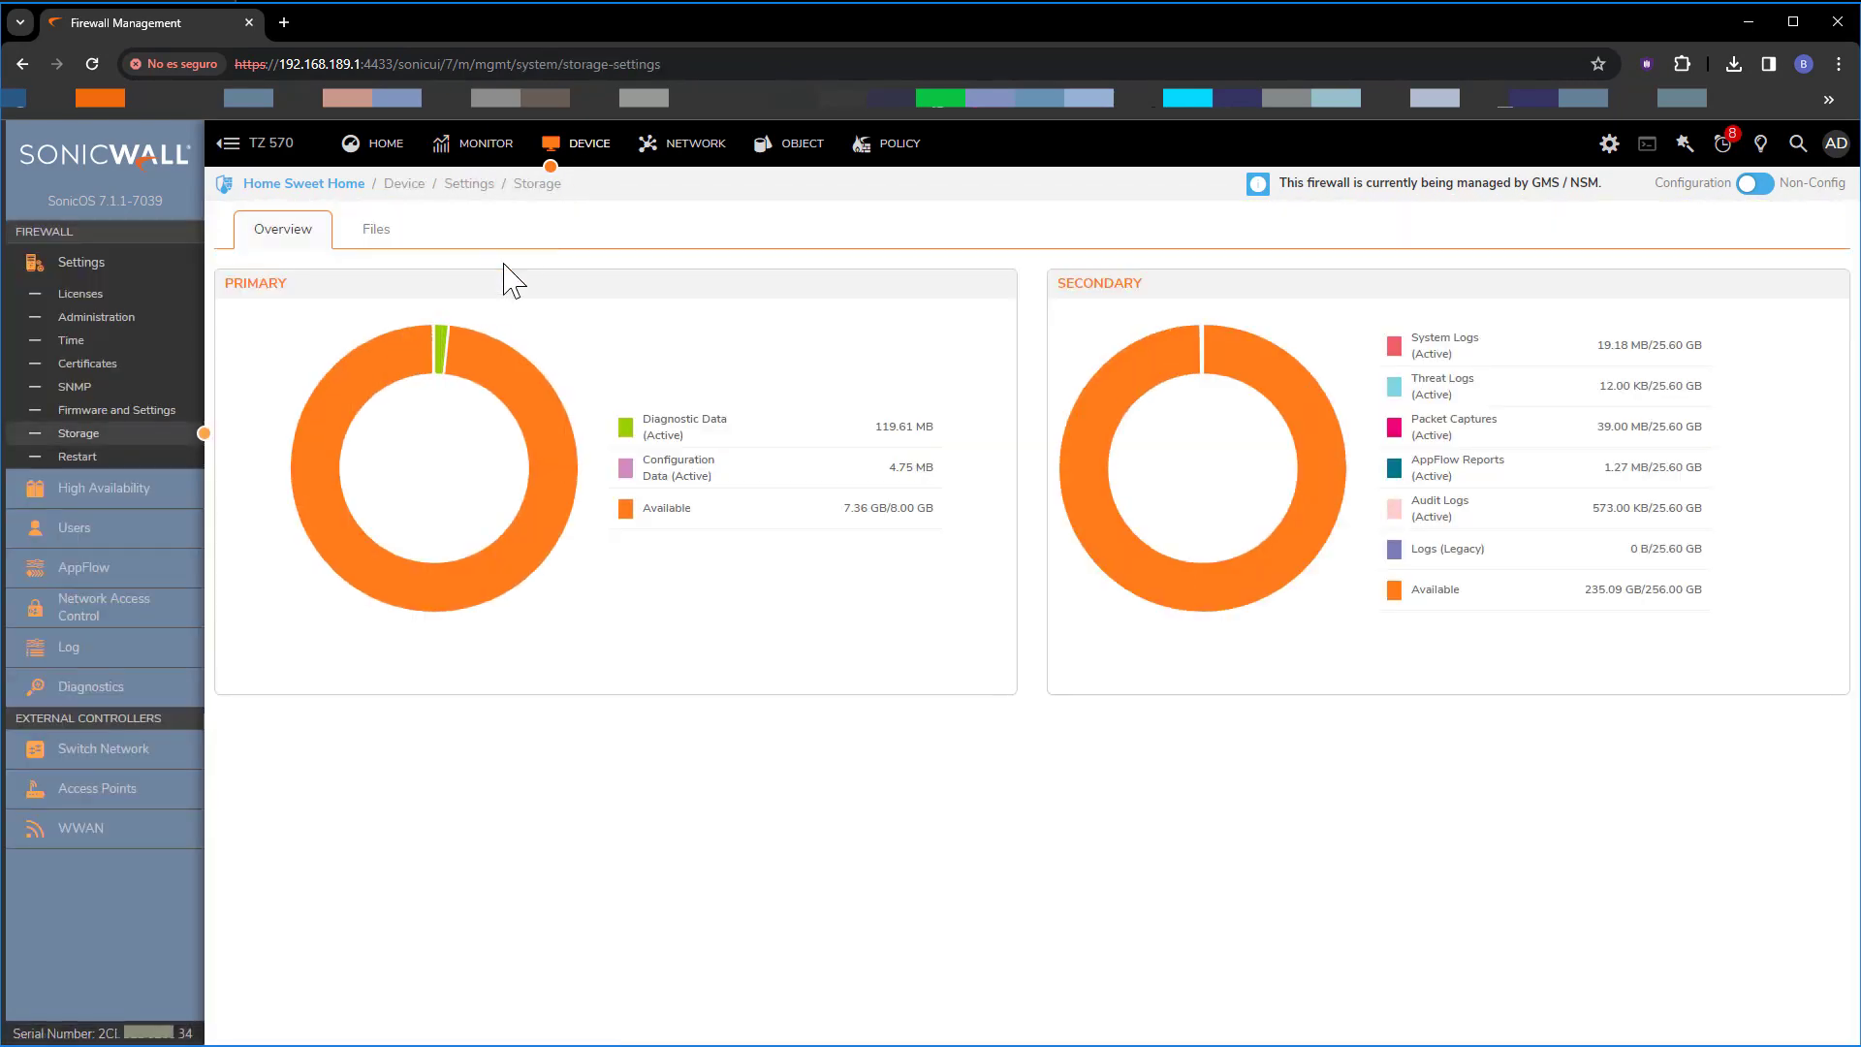
pyautogui.click(378, 233)
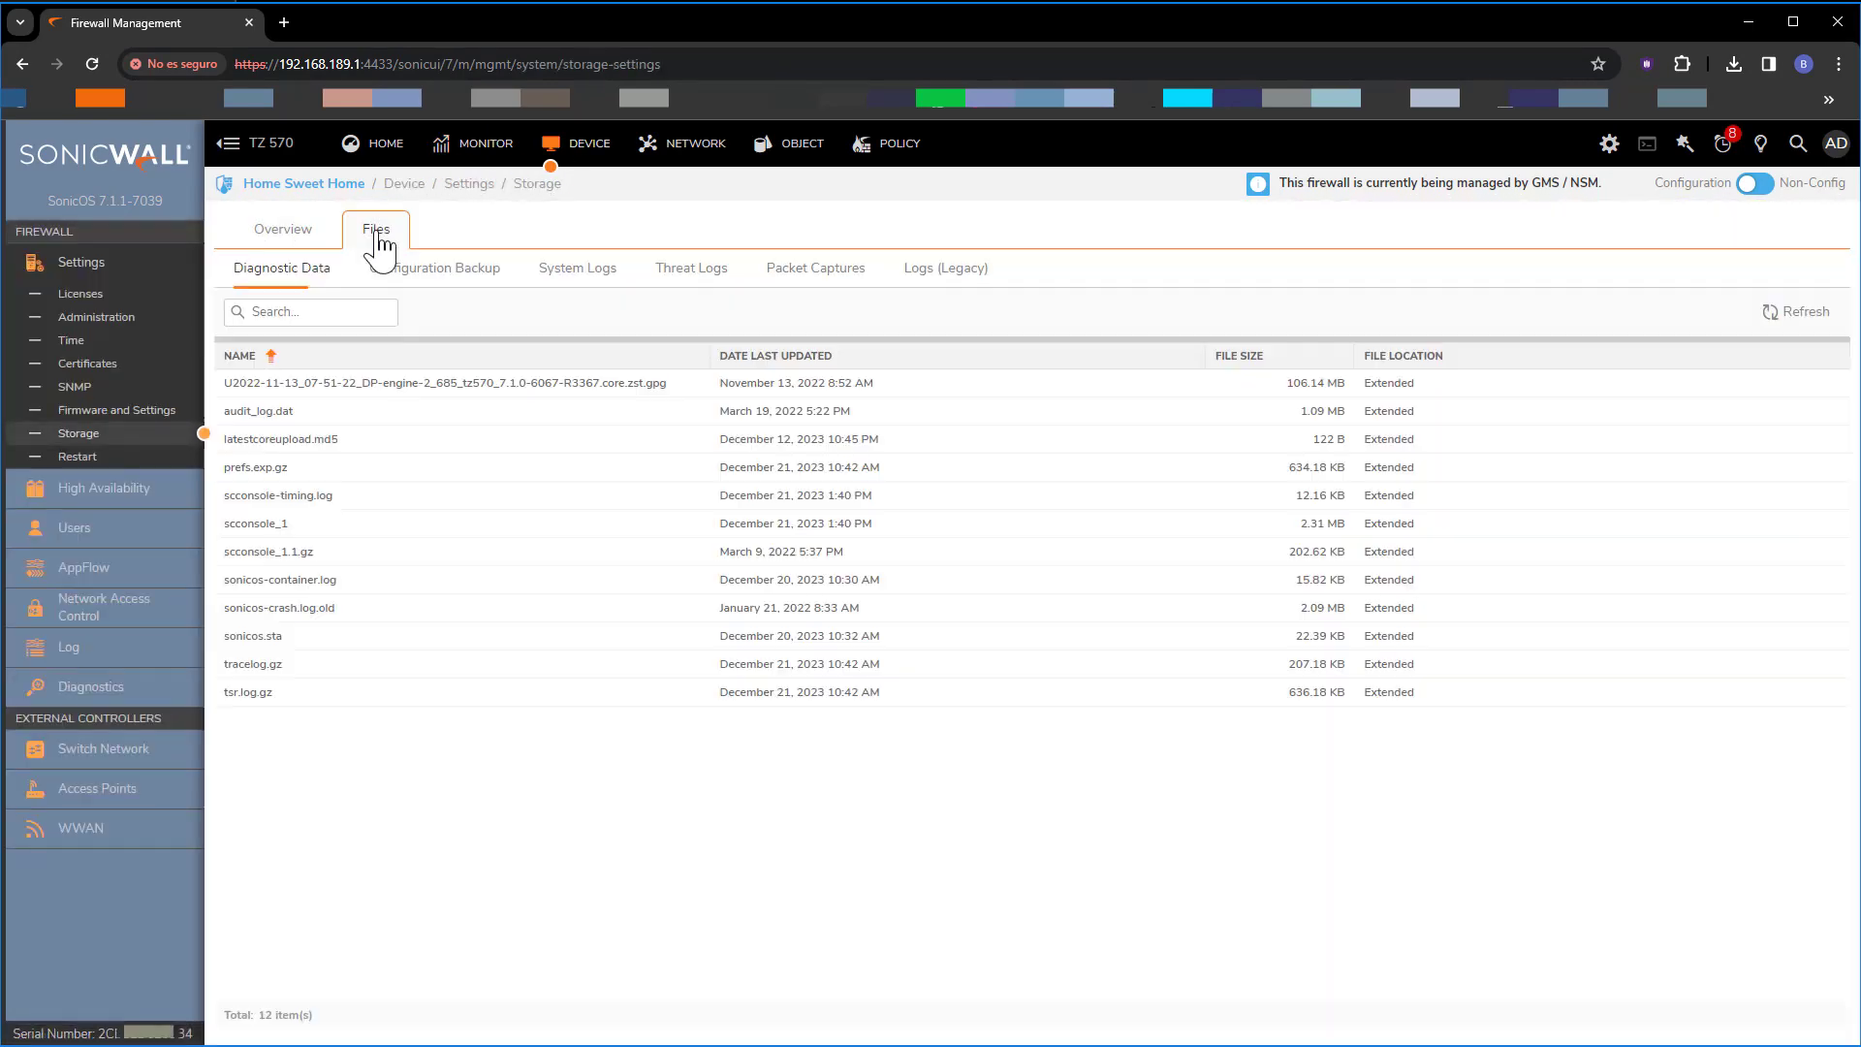
pyautogui.click(814, 279)
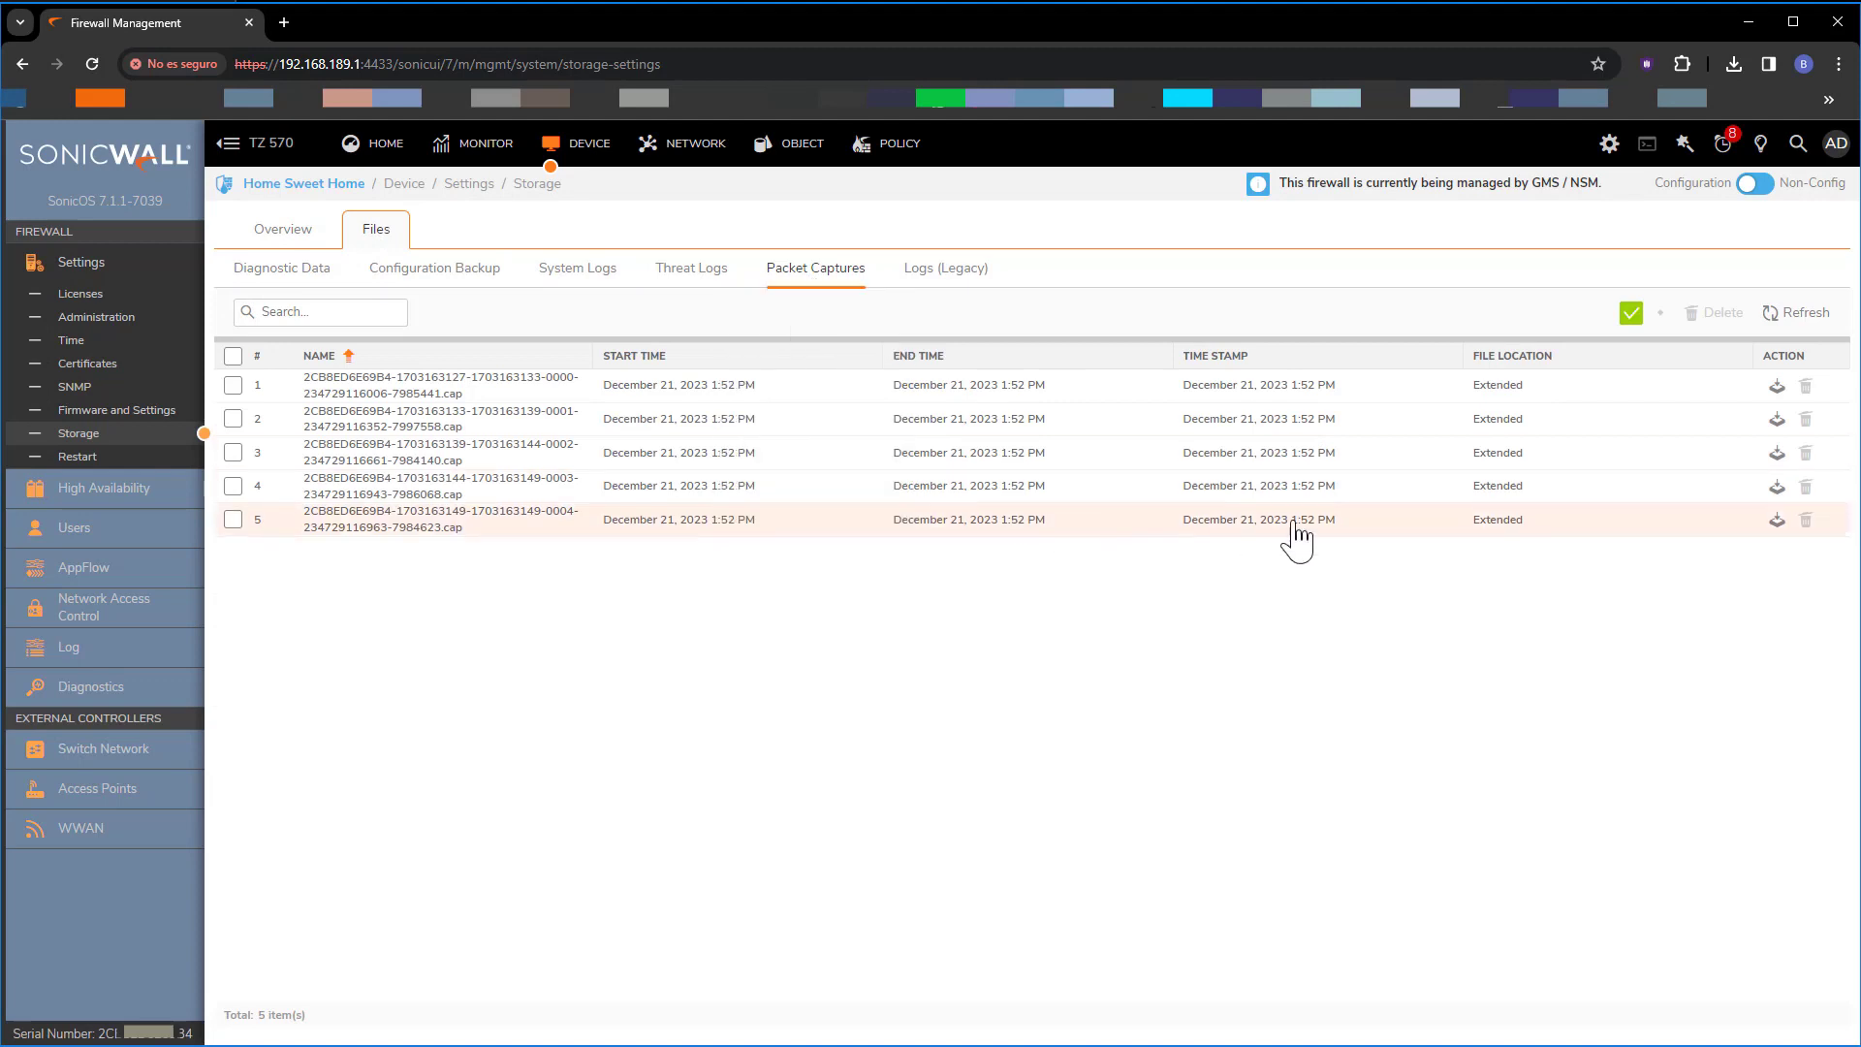
pyautogui.click(233, 385)
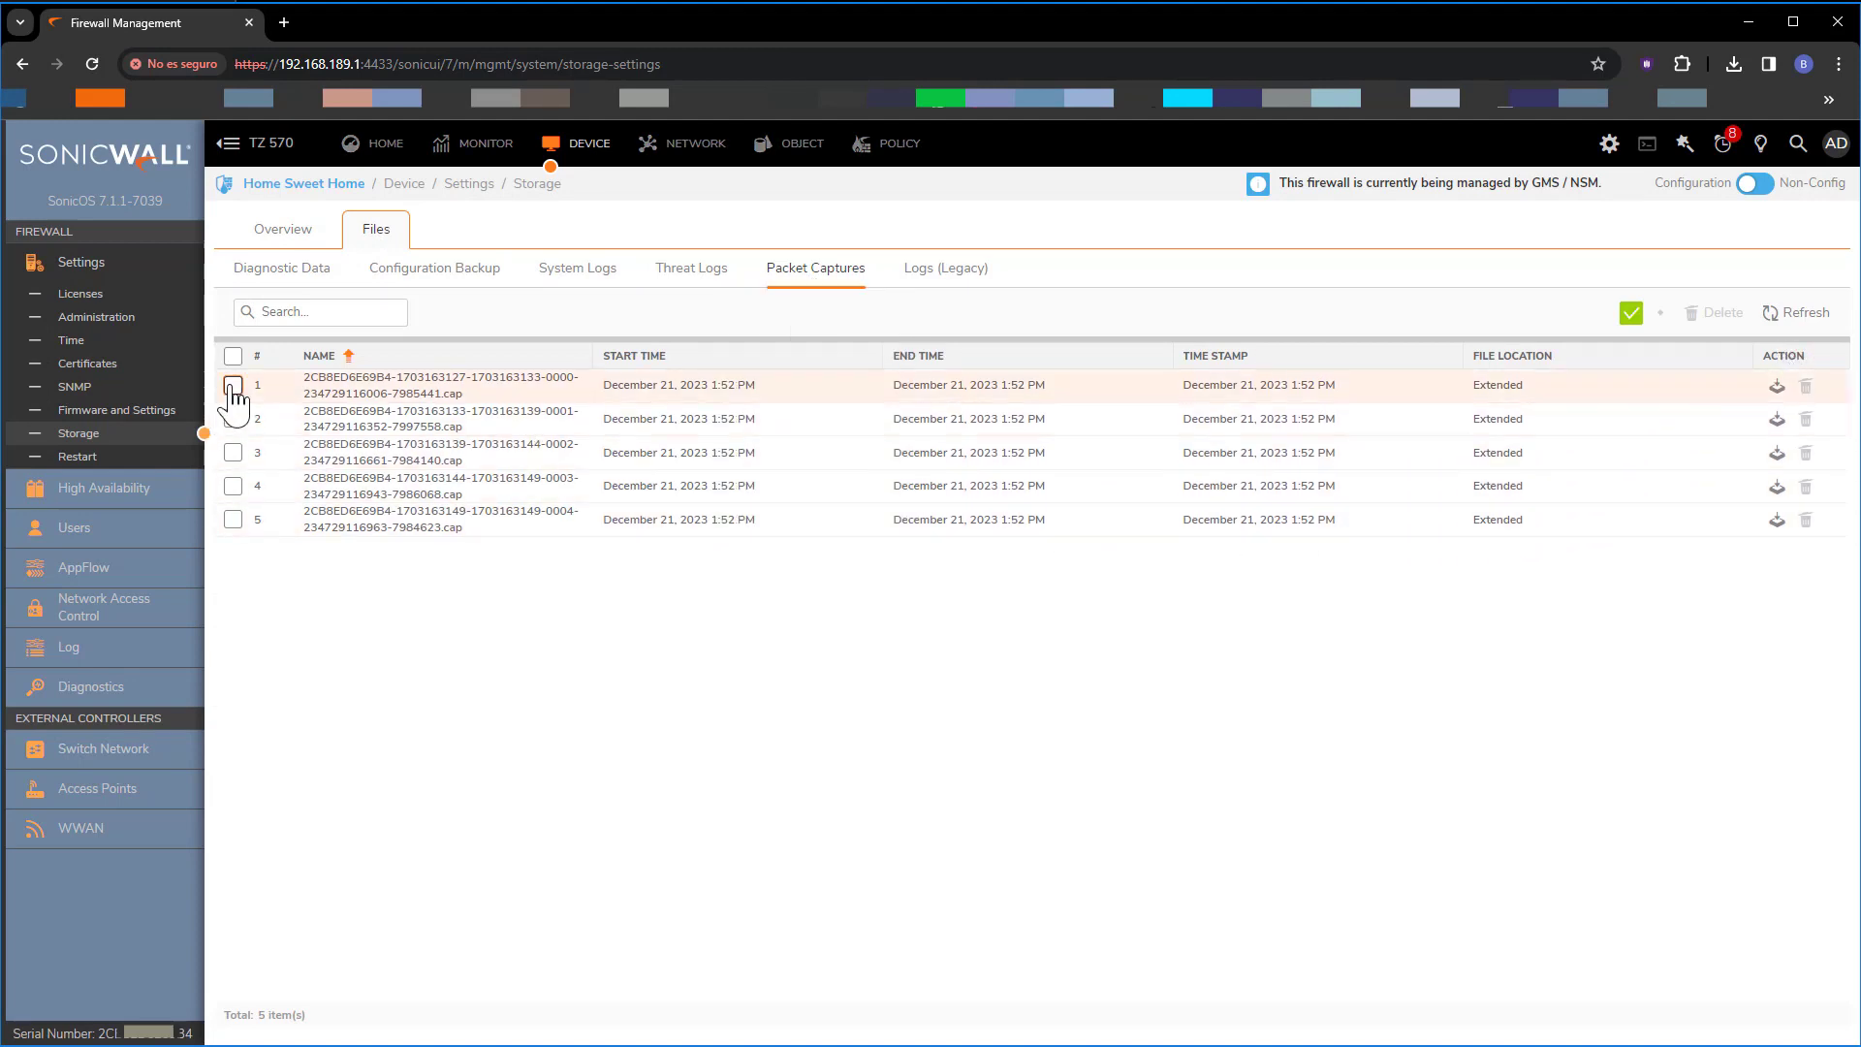
pyautogui.click(1806, 386)
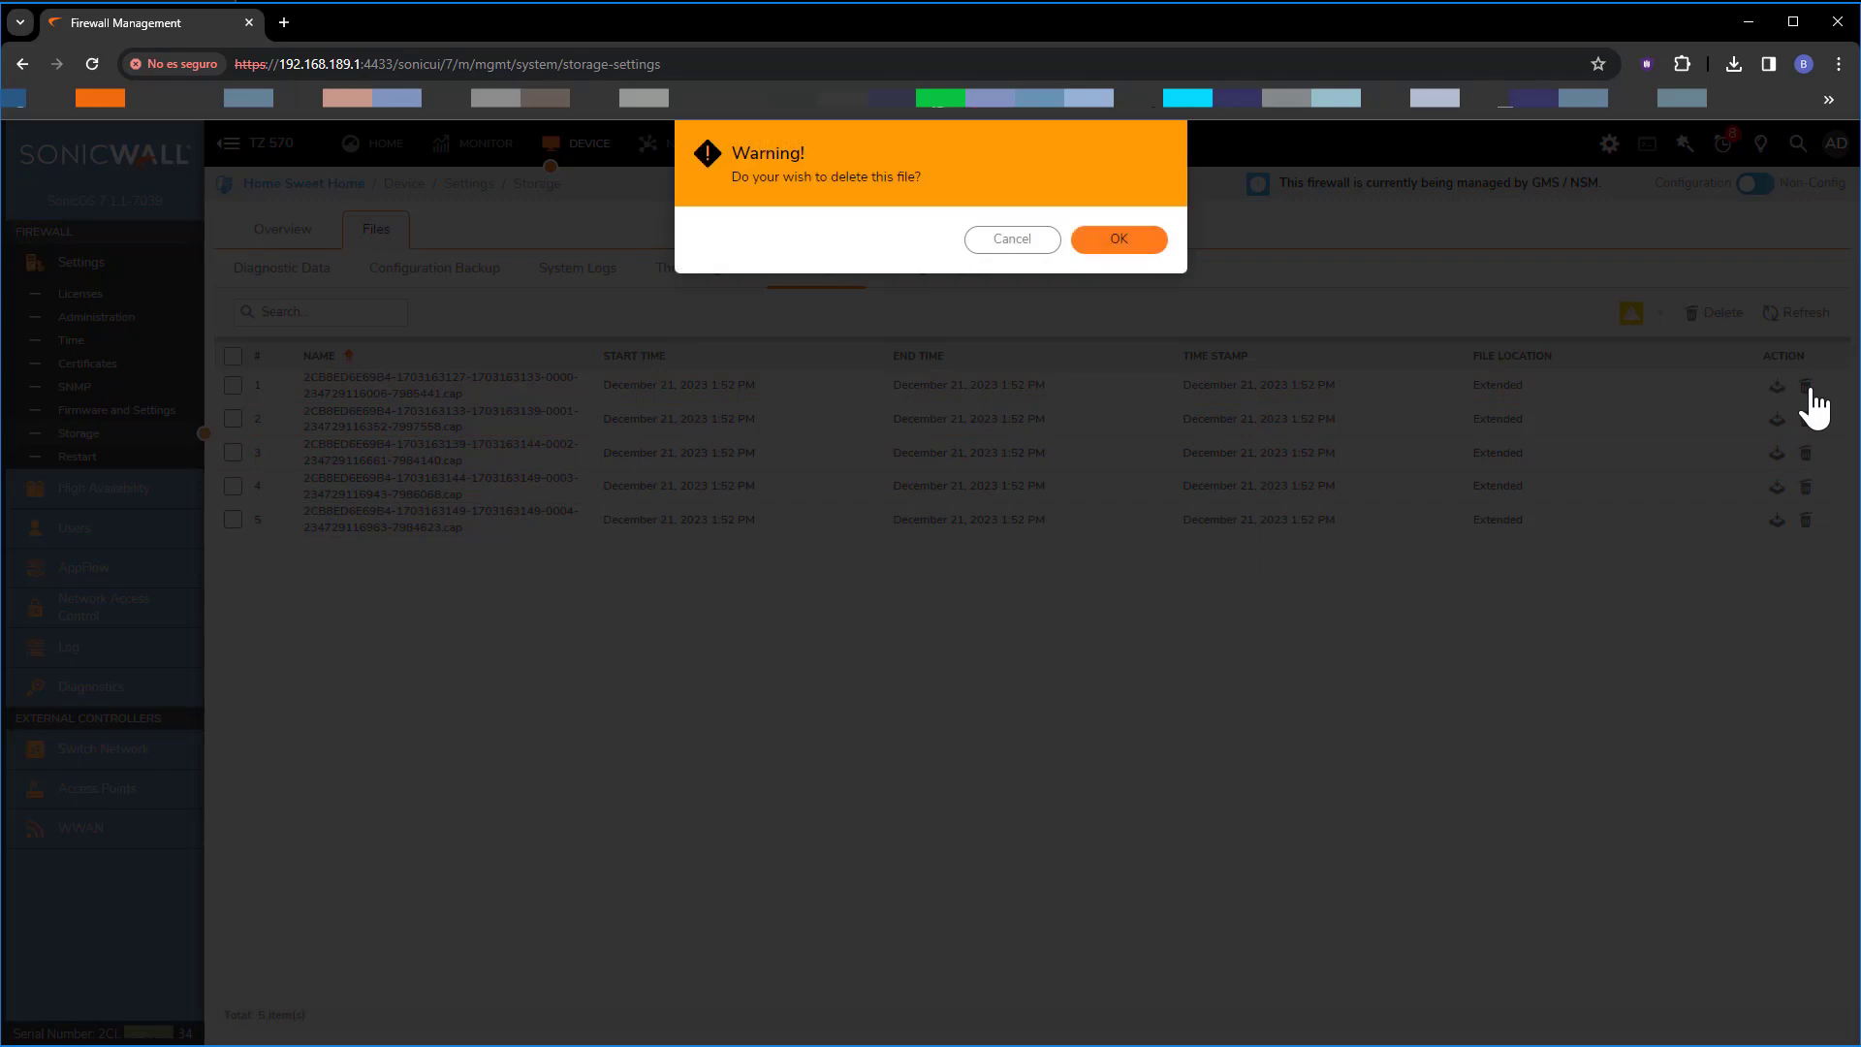
pyautogui.click(1117, 243)
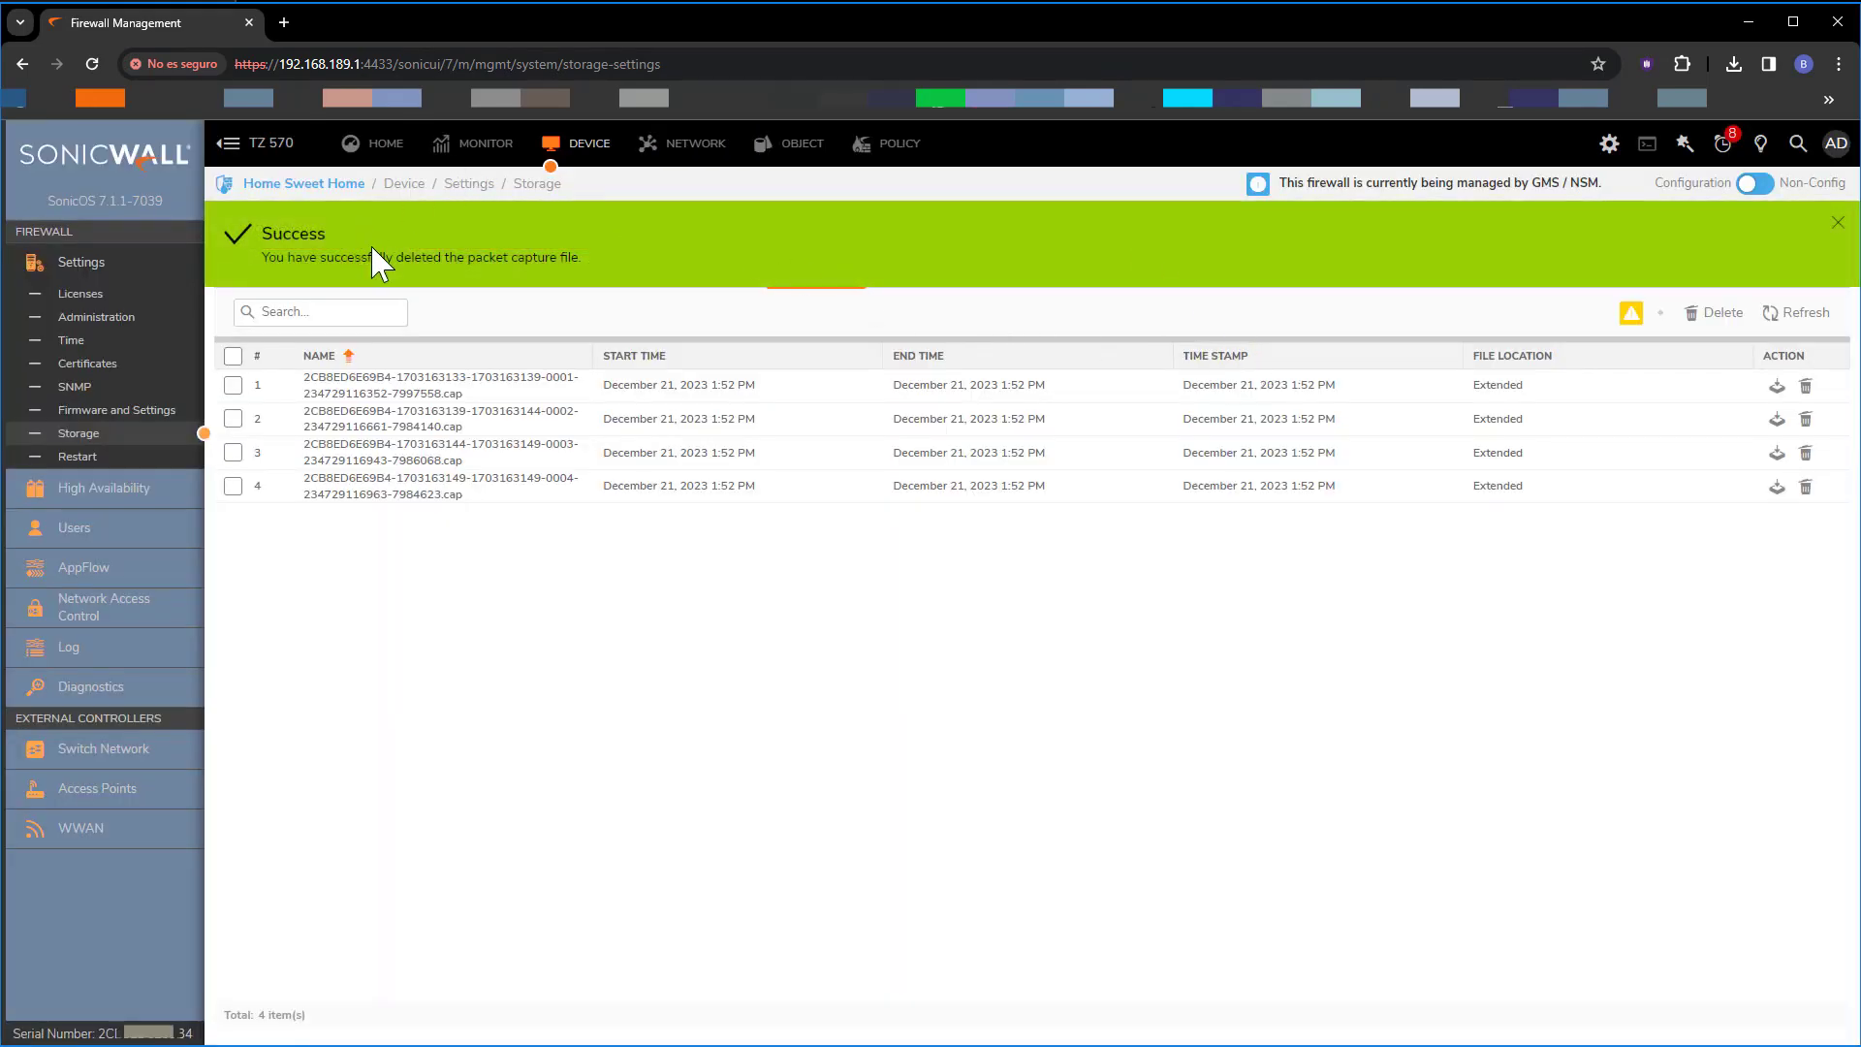
# Check the storage overview, then delete all remaining stored packet captures with Incremental Delete
pyautogui.click(280, 231)
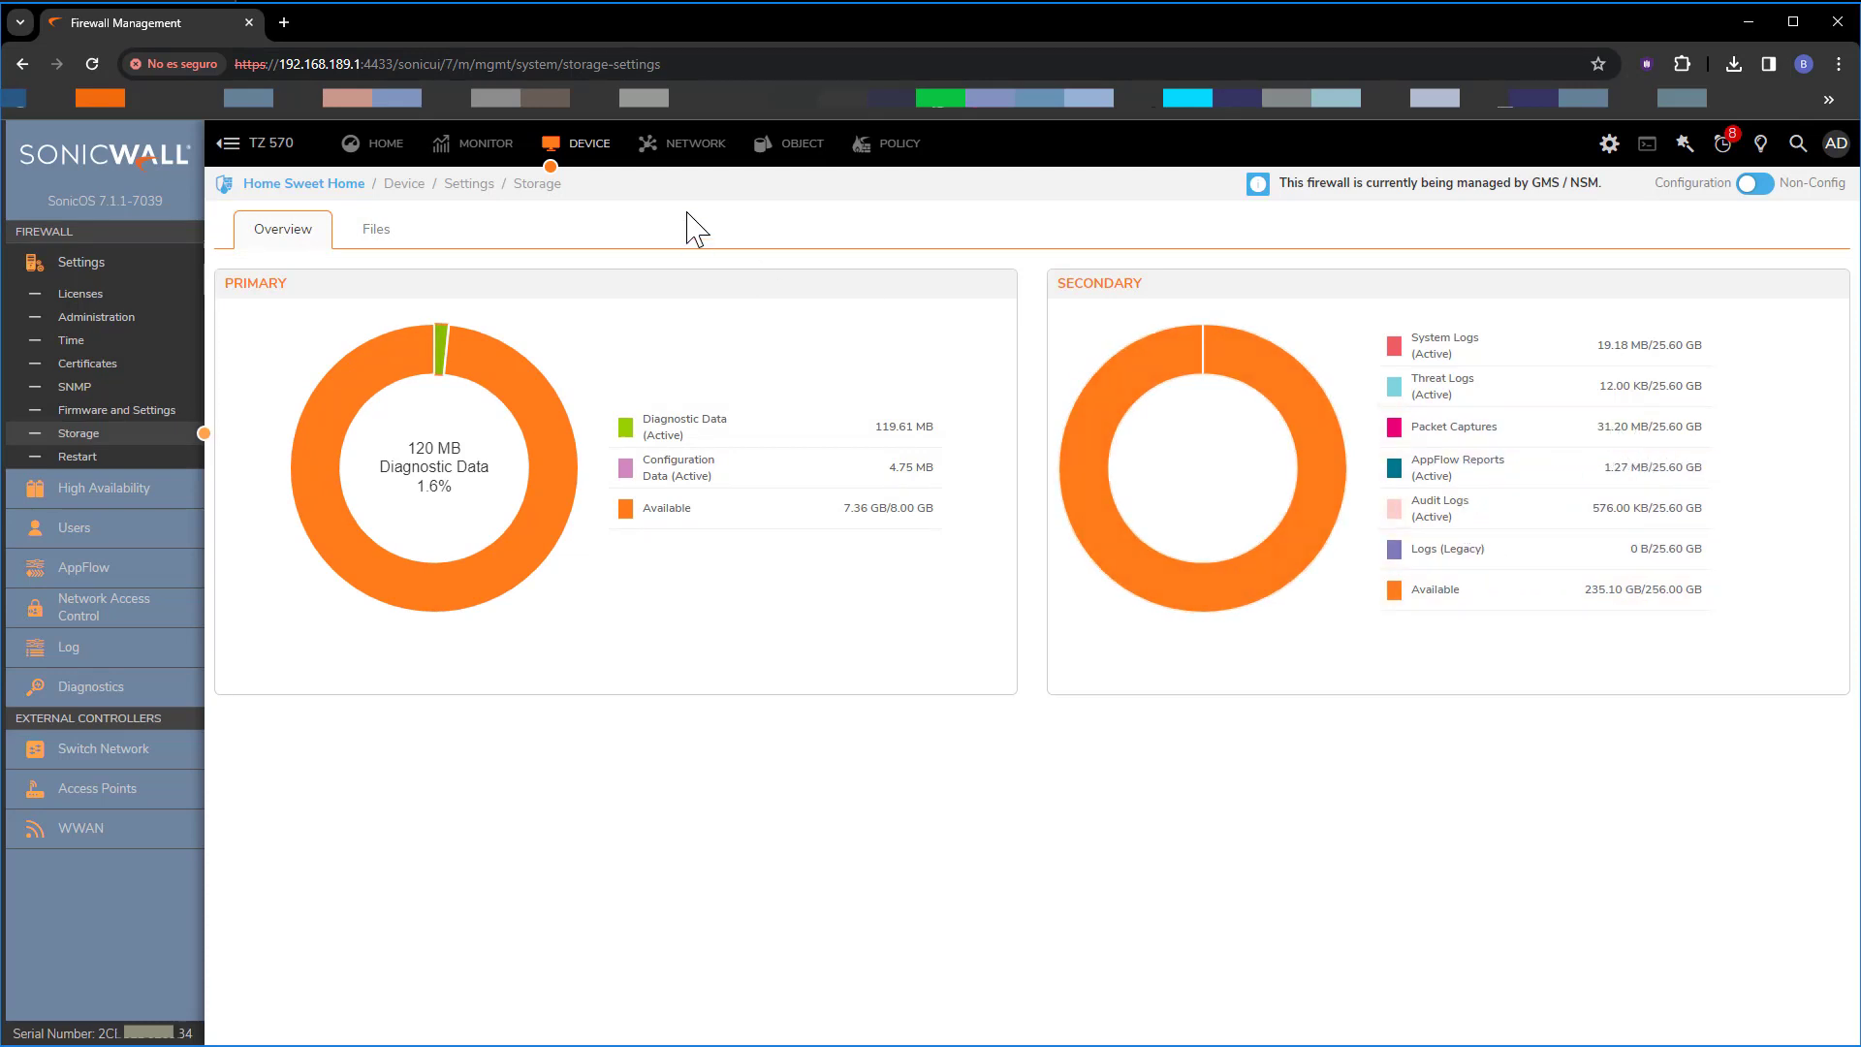
pyautogui.click(393, 235)
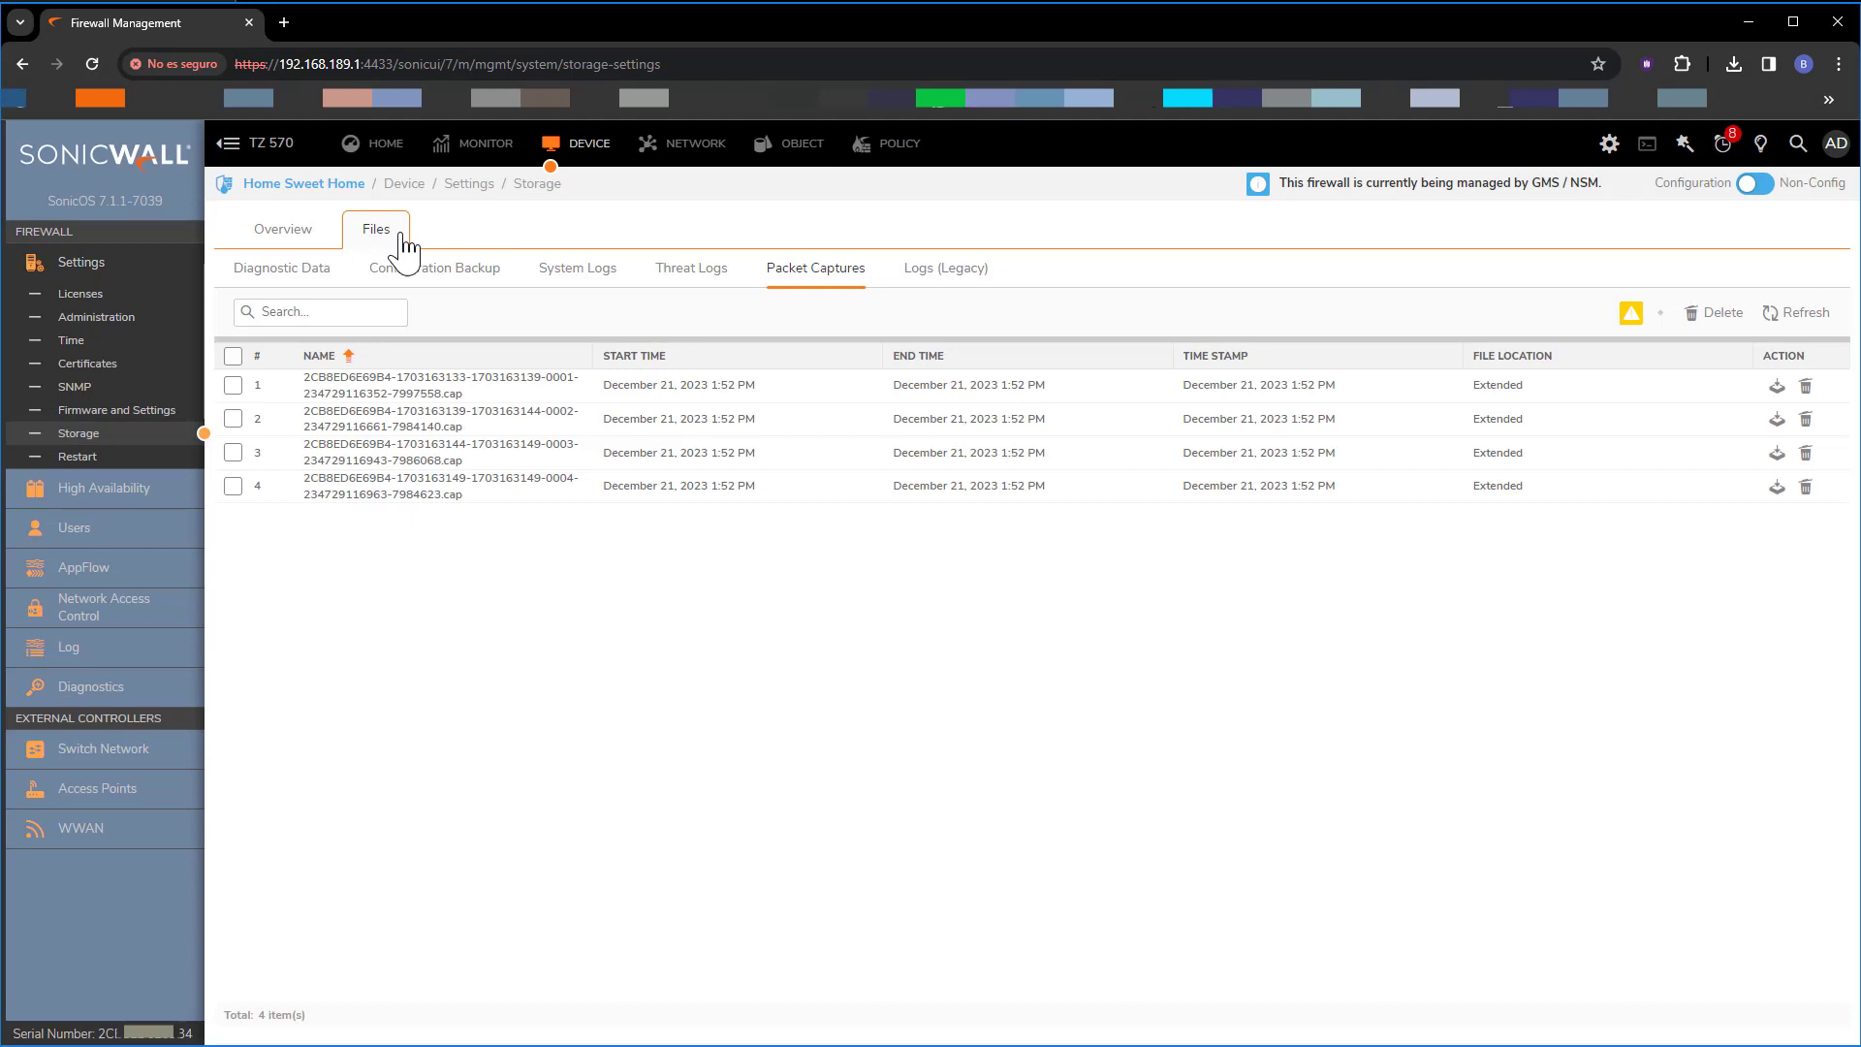
pyautogui.click(234, 358)
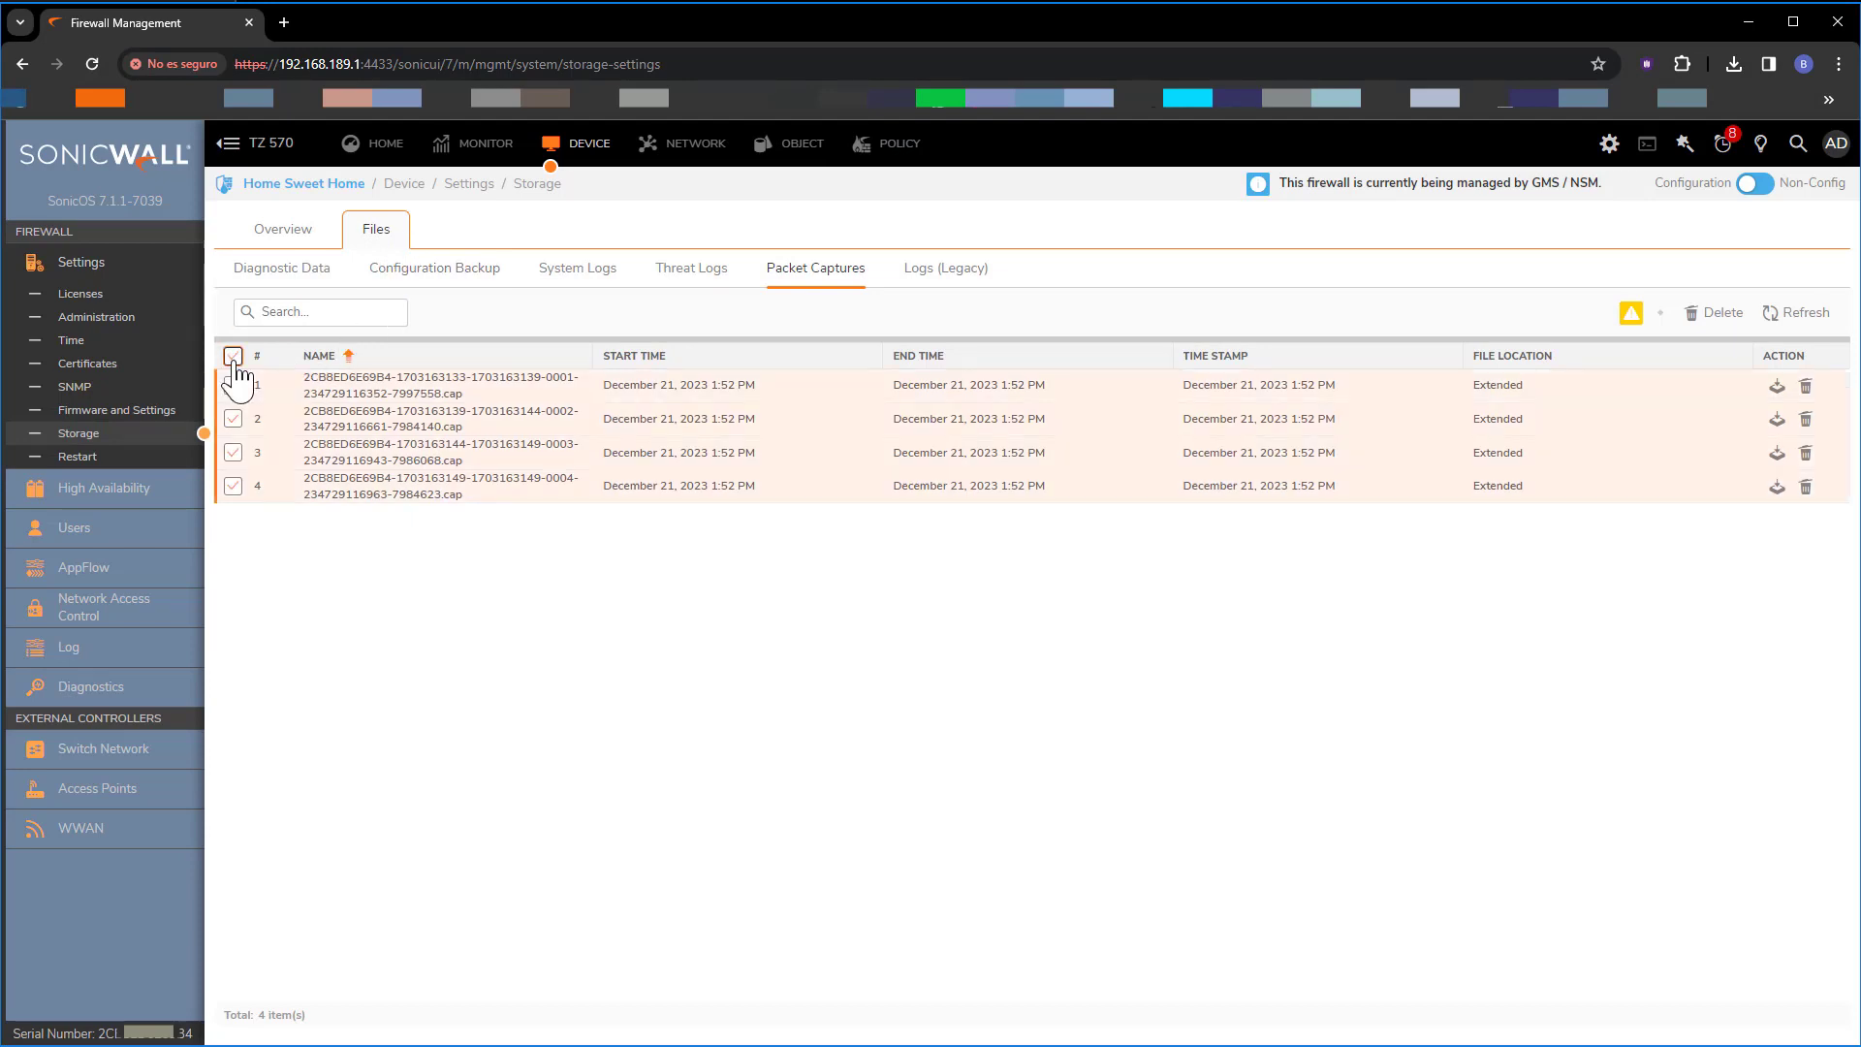
pyautogui.click(1712, 319)
pyautogui.click(1735, 340)
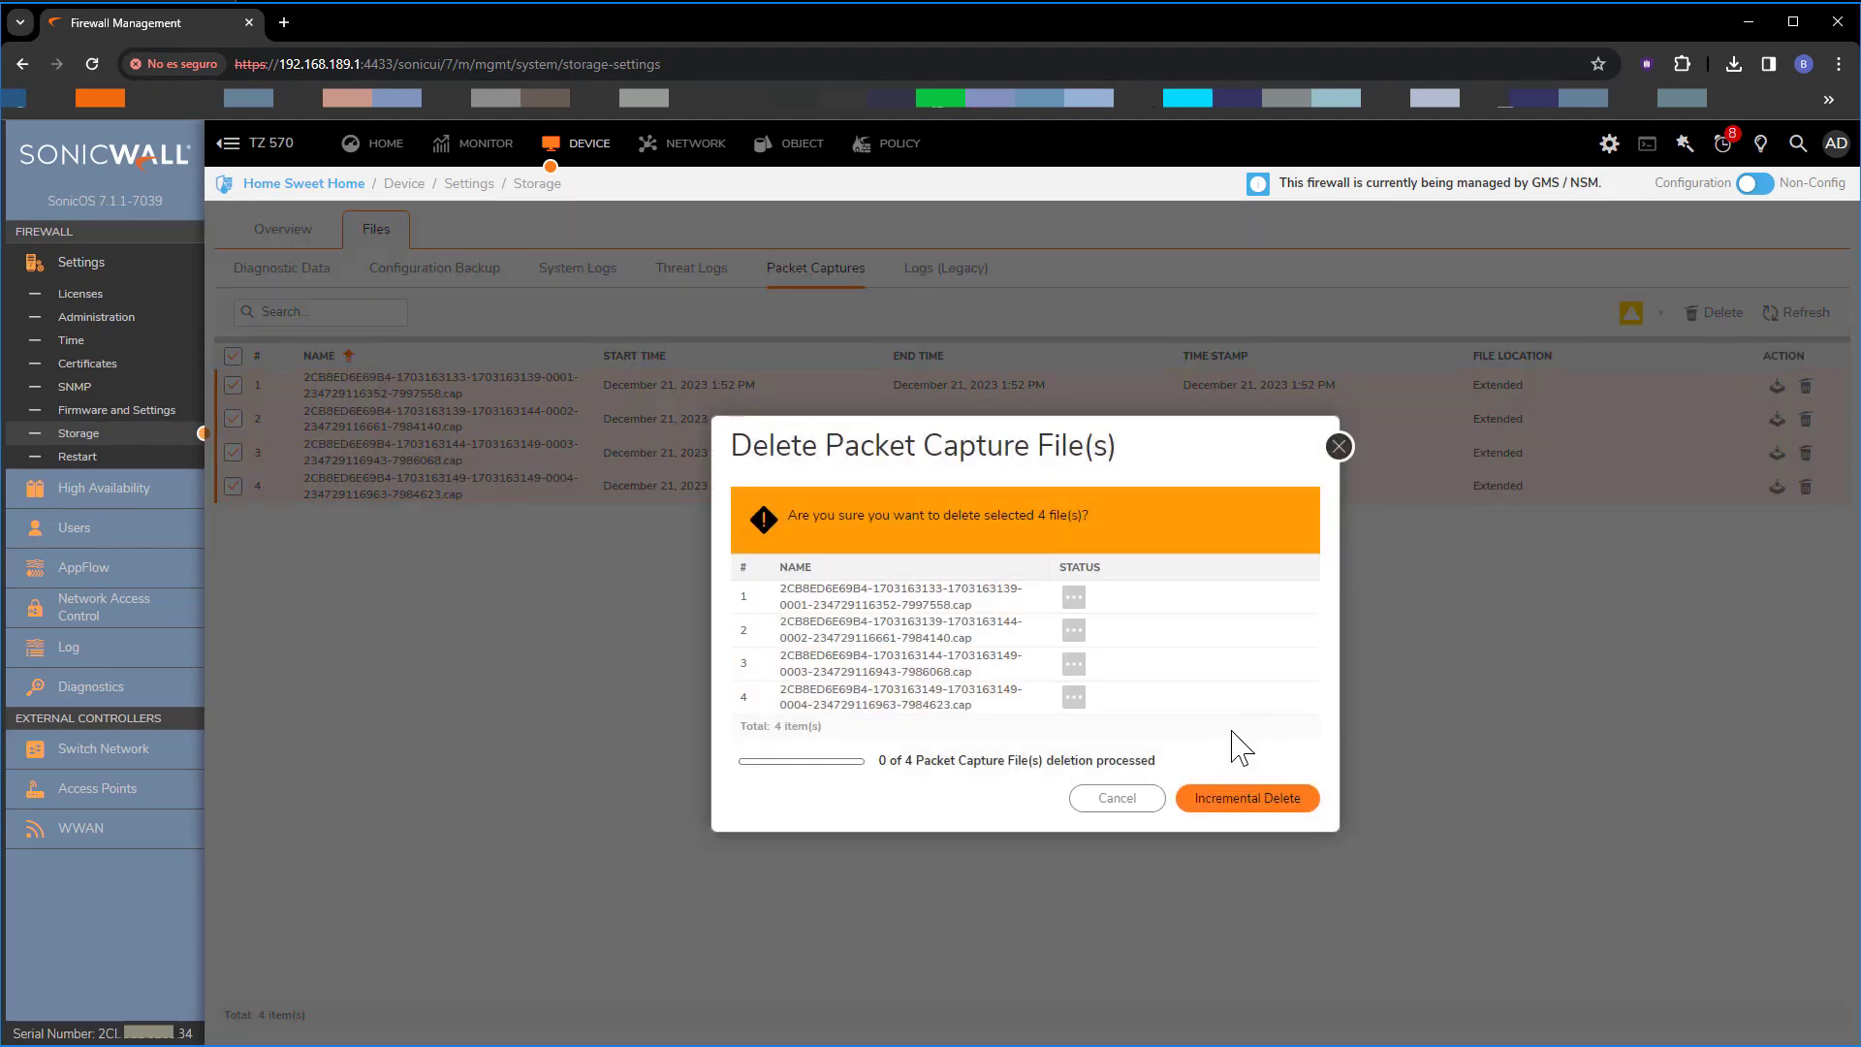
pyautogui.click(1241, 798)
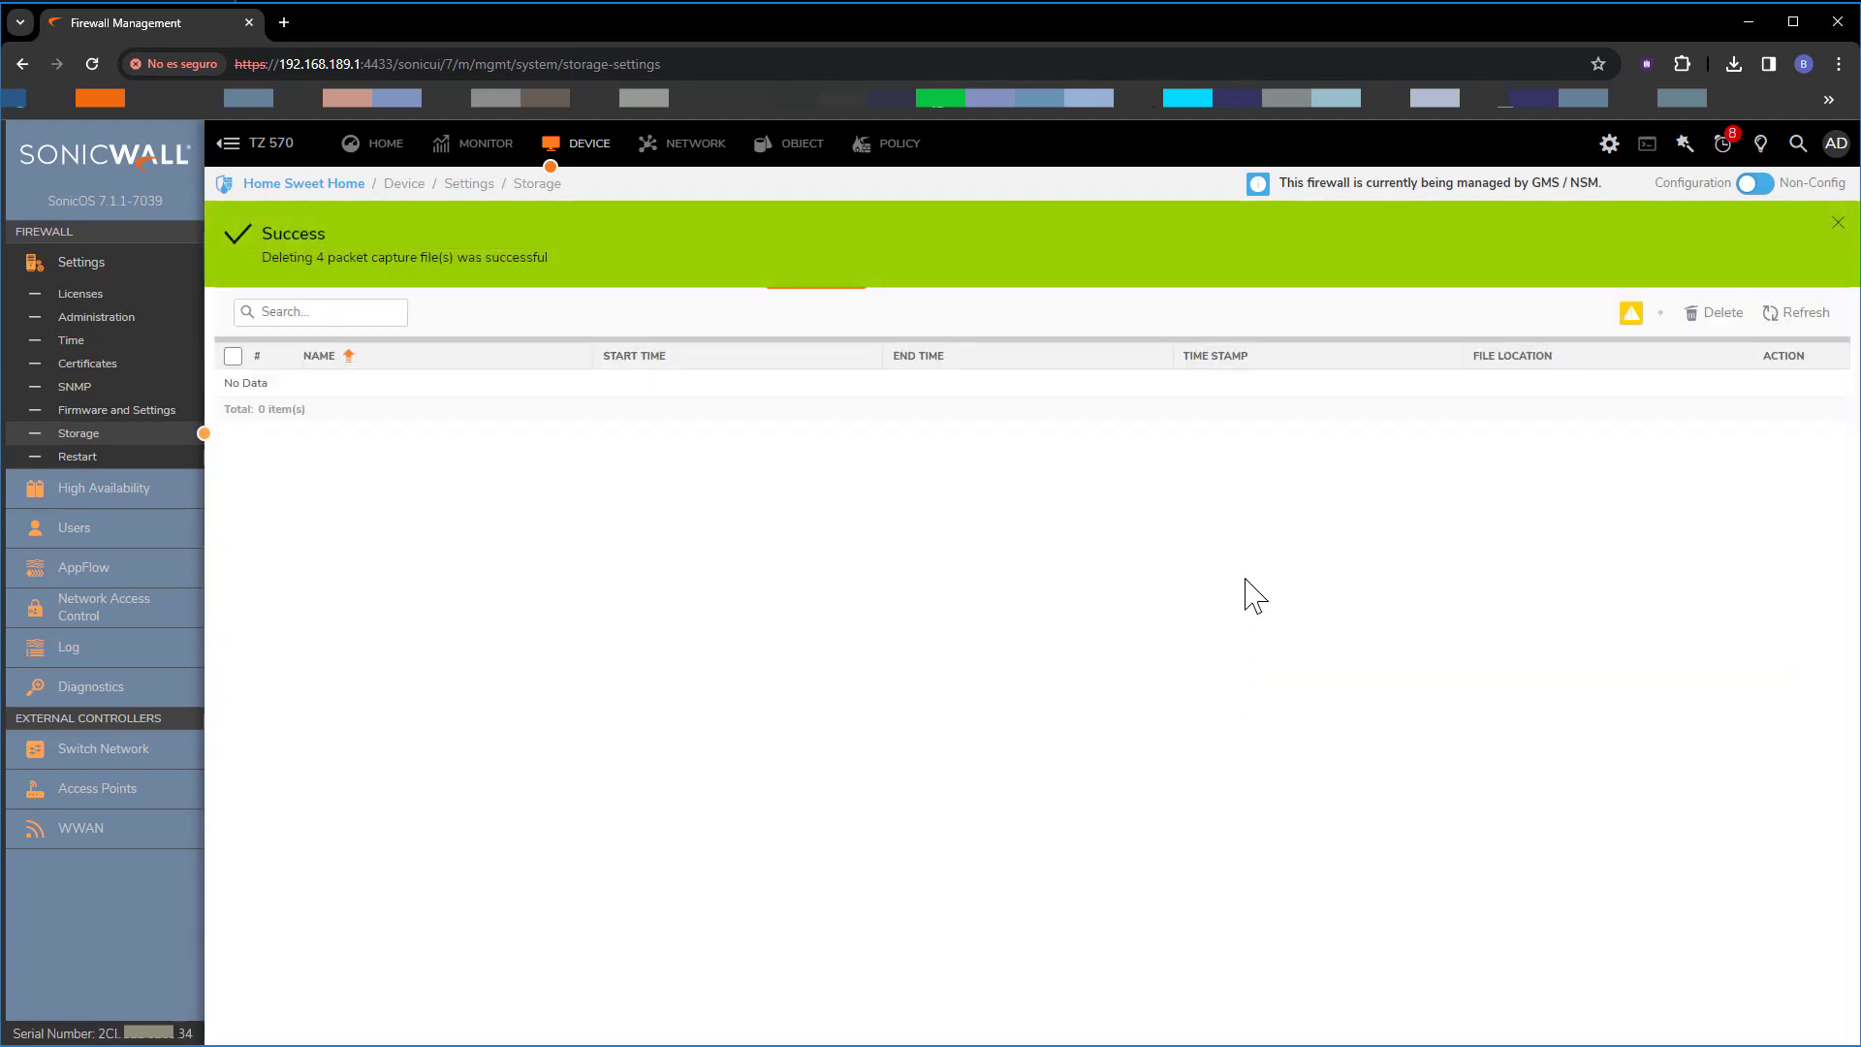
pyautogui.click(1835, 224)
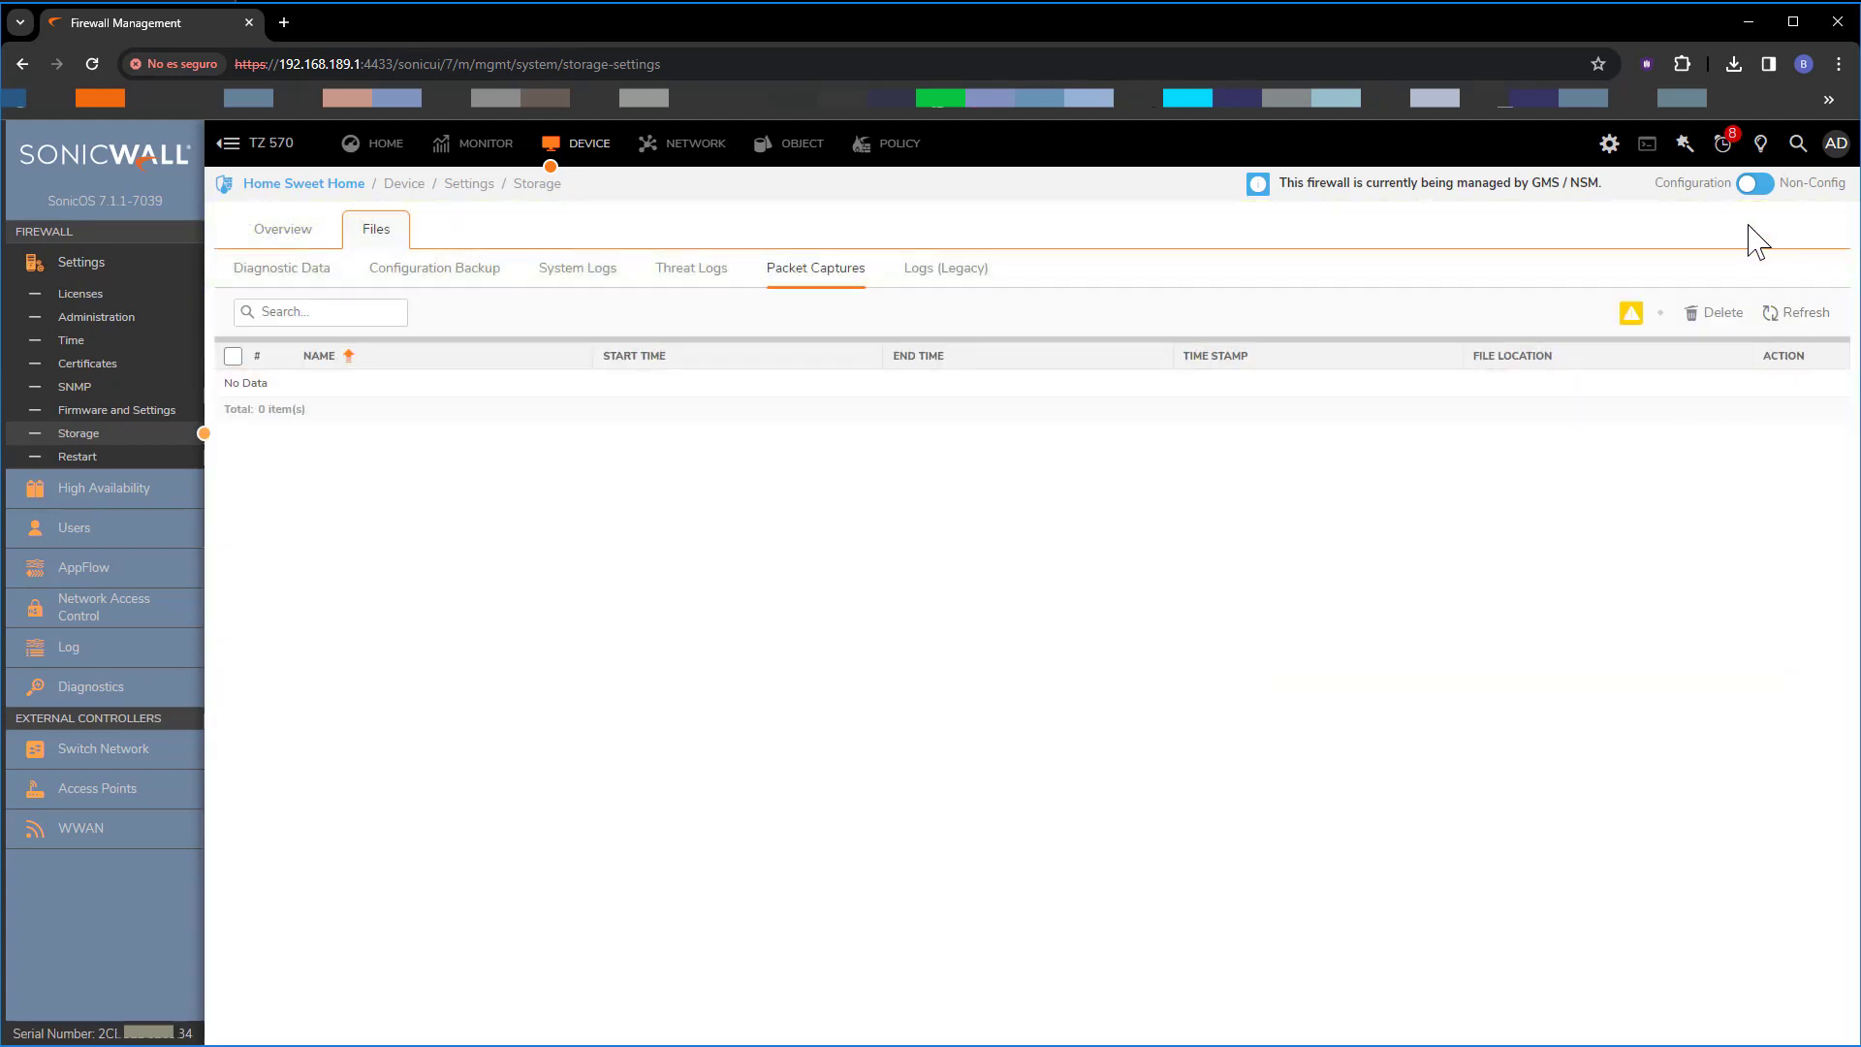
# Review the storage usage in the device's storage overview and in the storage view of the Home dashboard
pyautogui.click(286, 233)
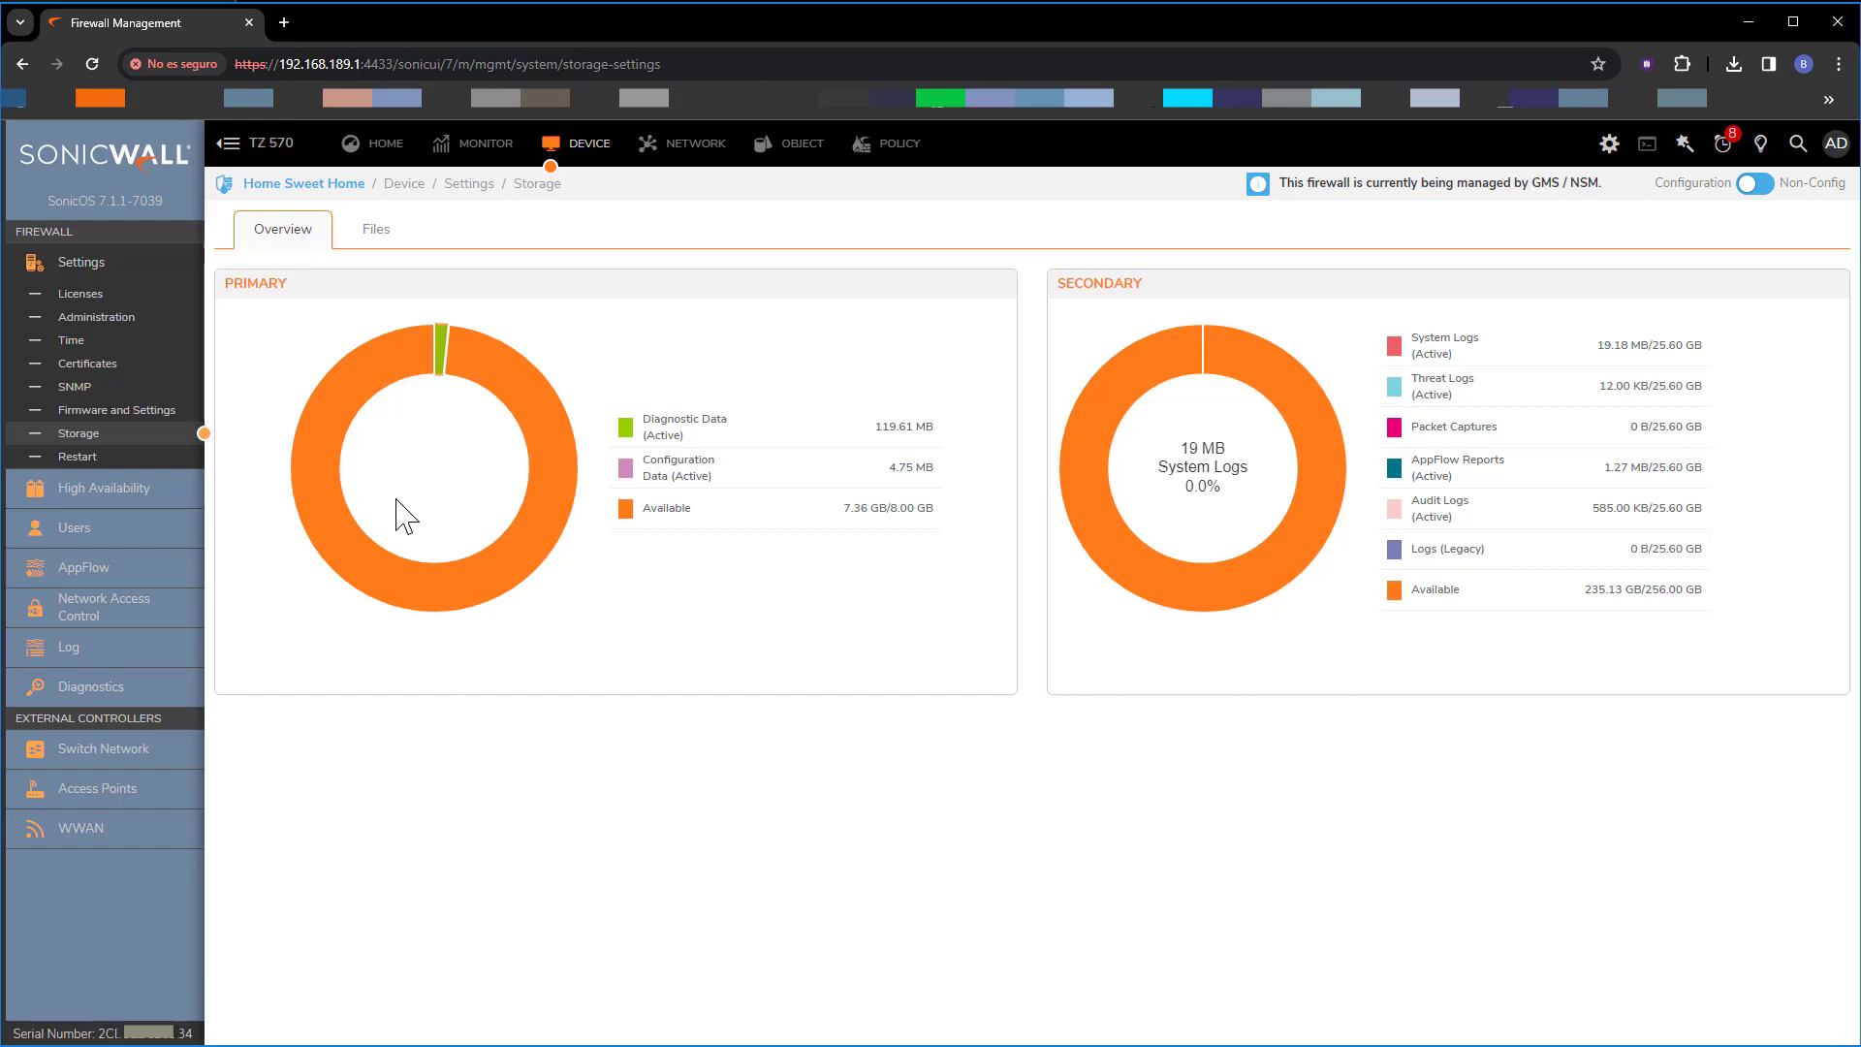
pyautogui.click(378, 145)
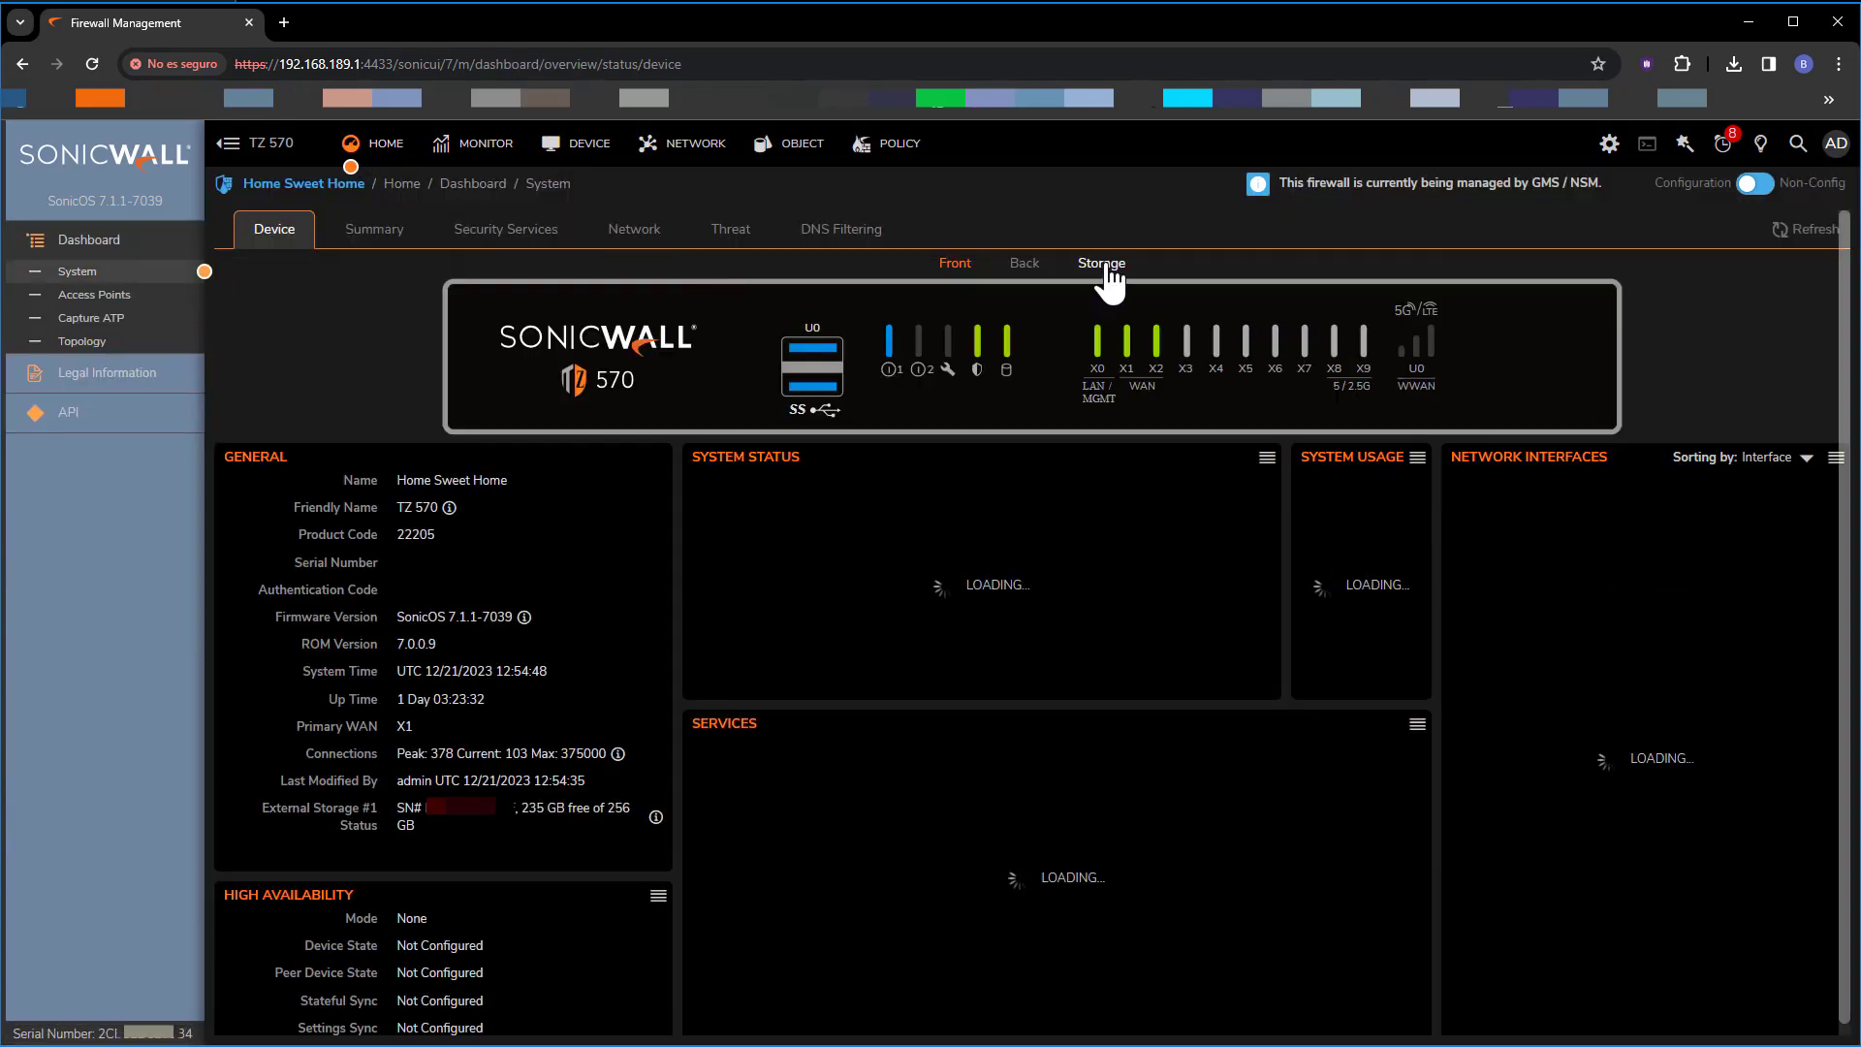
pyautogui.click(1101, 262)
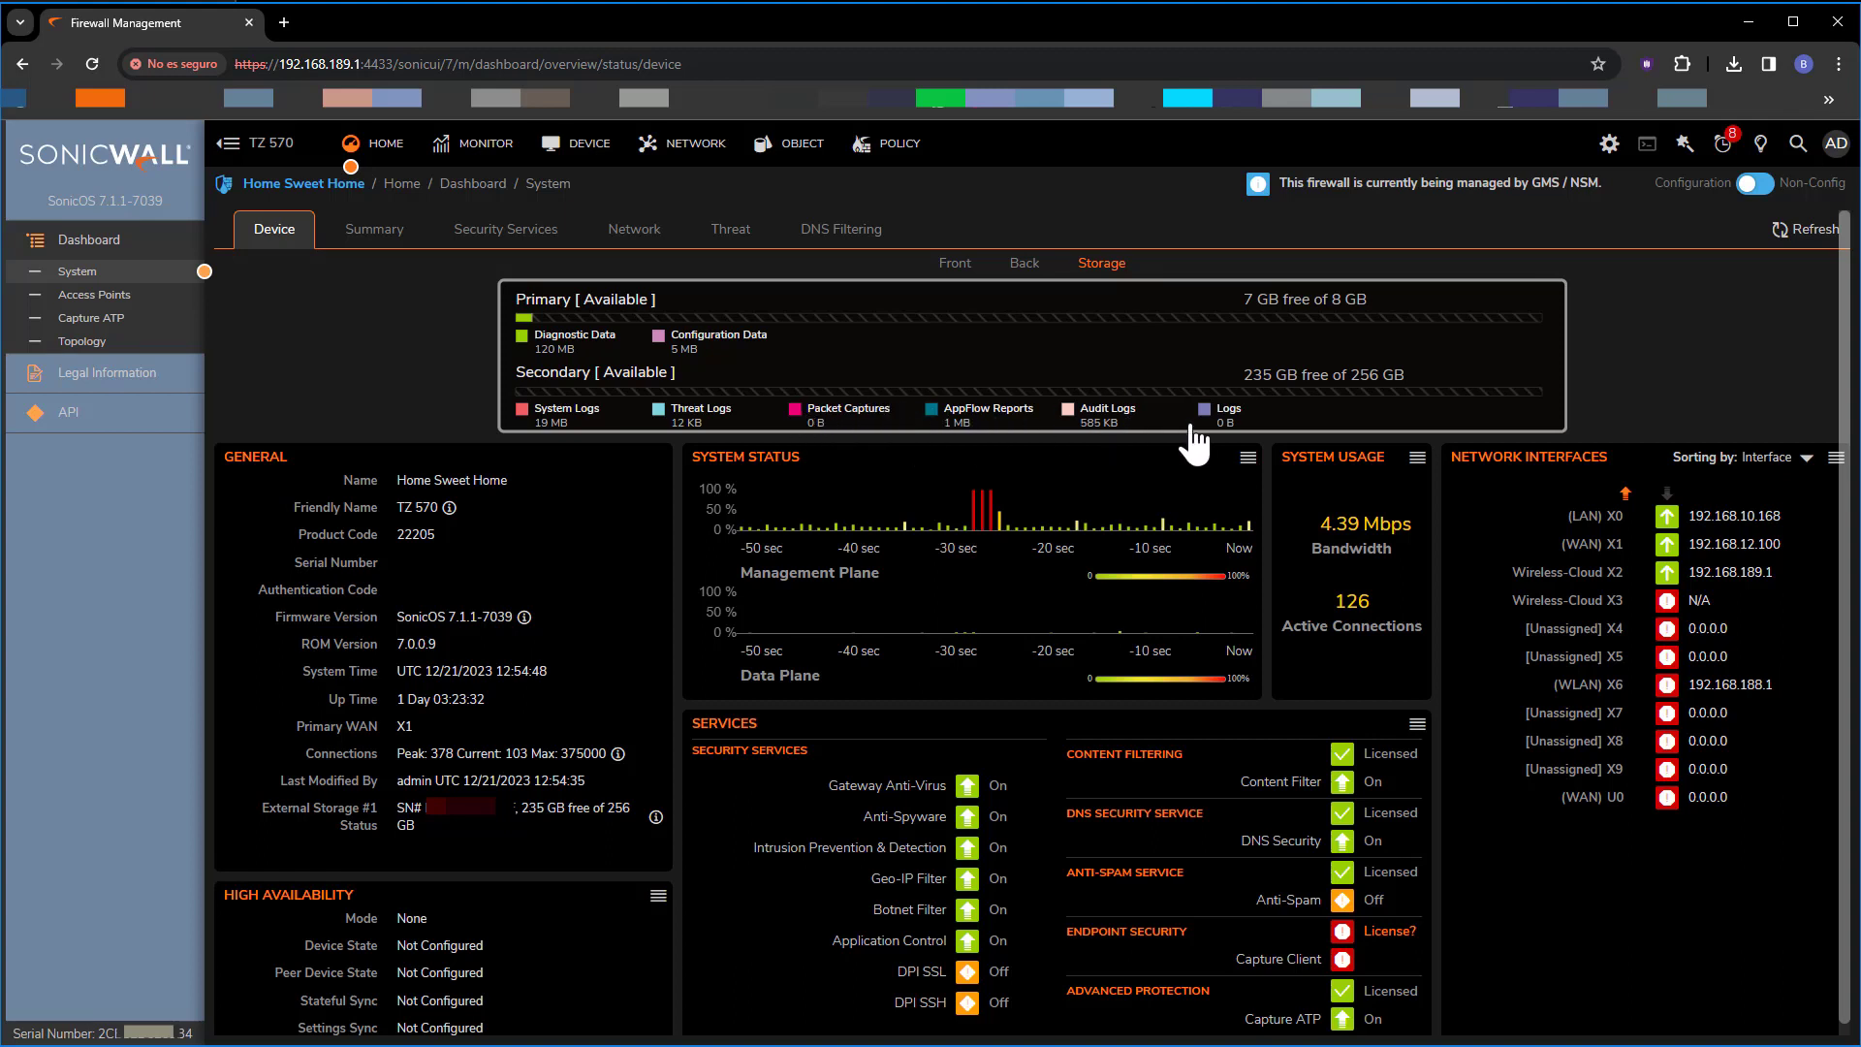